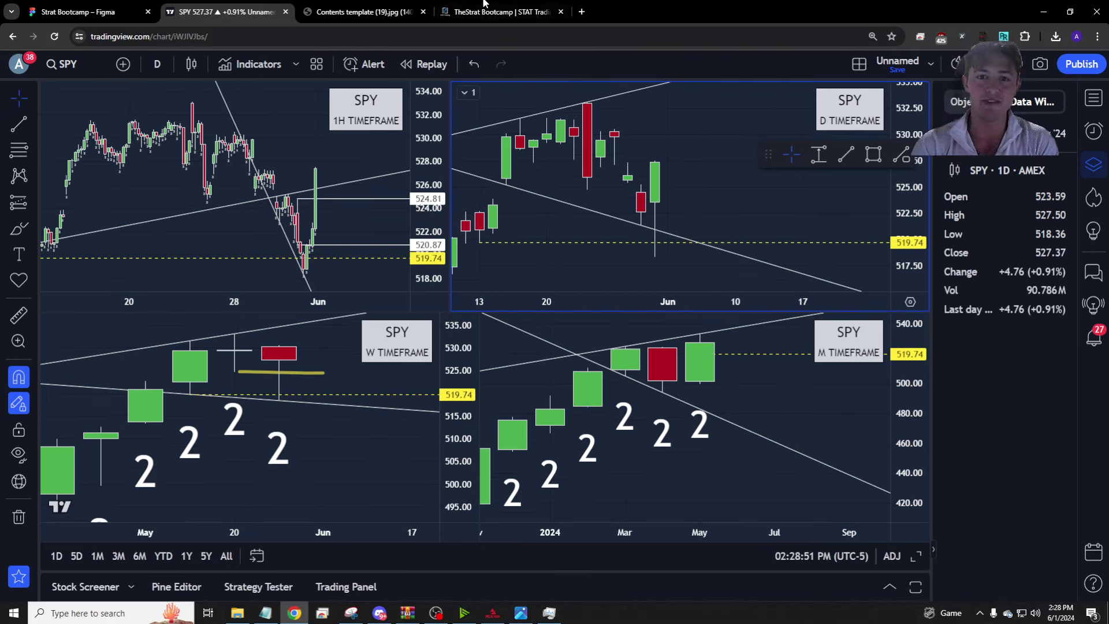
Open the Strat Bootcamp page and play a short passage of its embedded video from 1:40, pausing it again.
{"action": "left_click", "coordinate": [479, 13]}
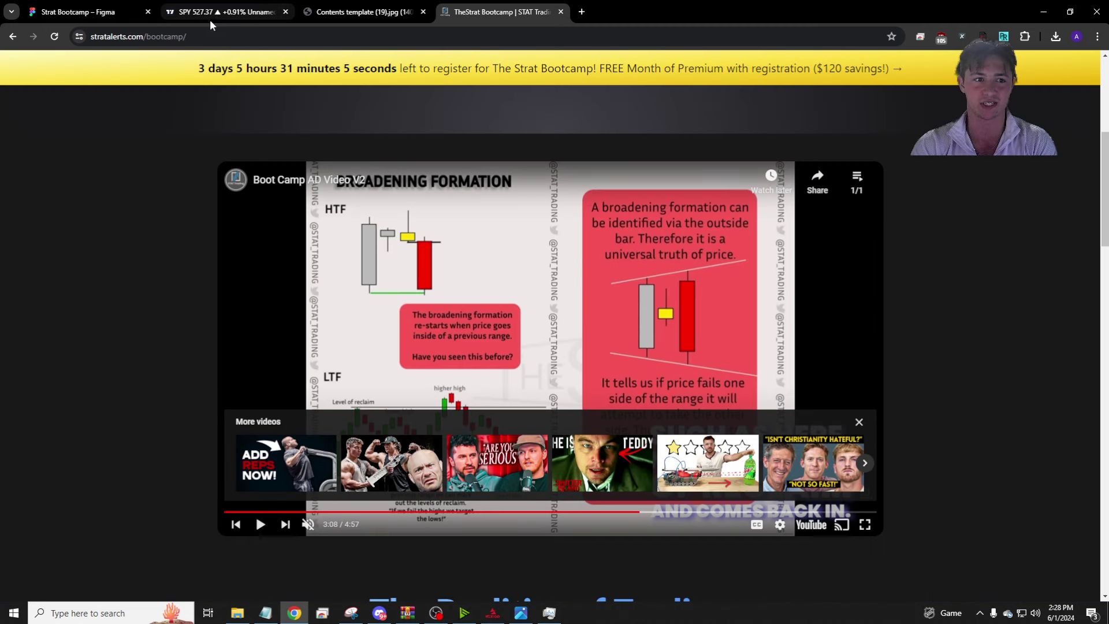
{"action": "left_click", "coordinate": [171, 37]}
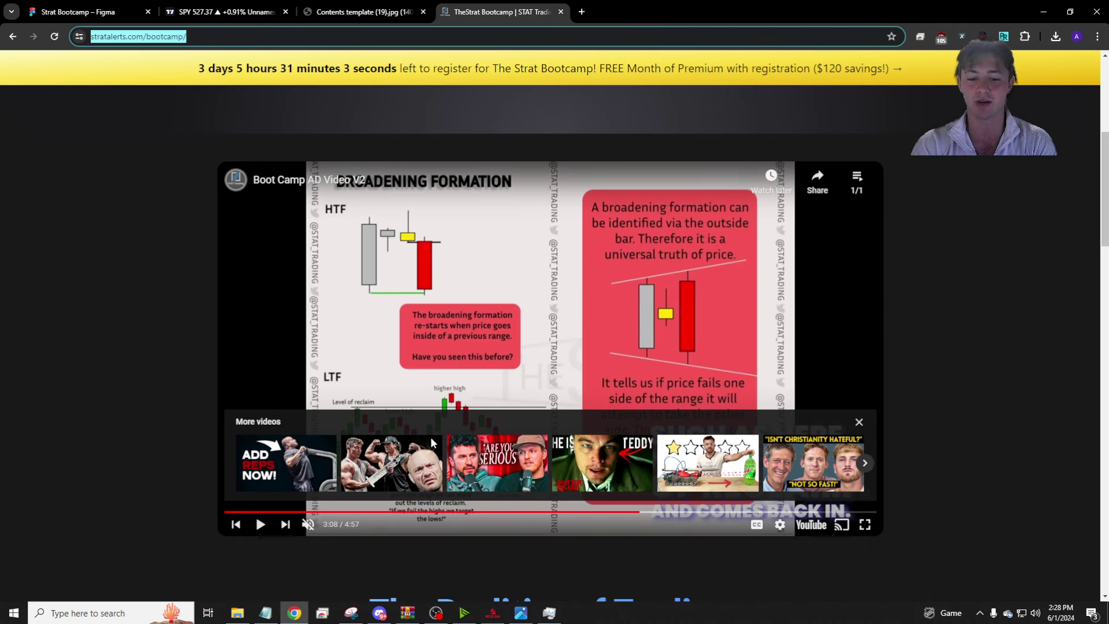
{"action": "left_click", "coordinate": [447, 512]}
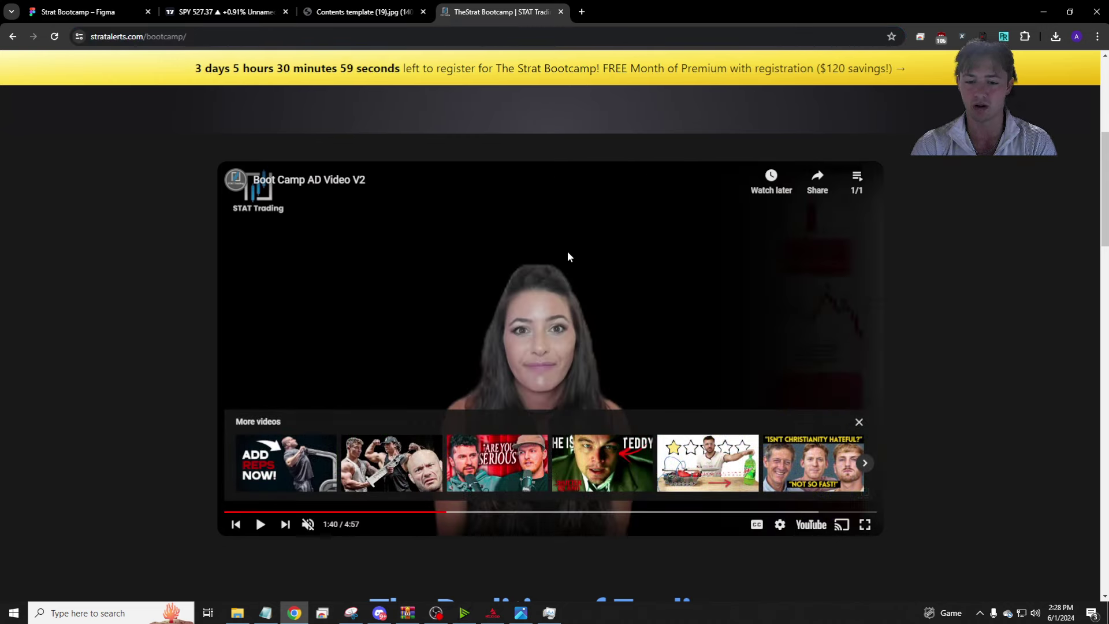
{"action": "left_click", "coordinate": [568, 252]}
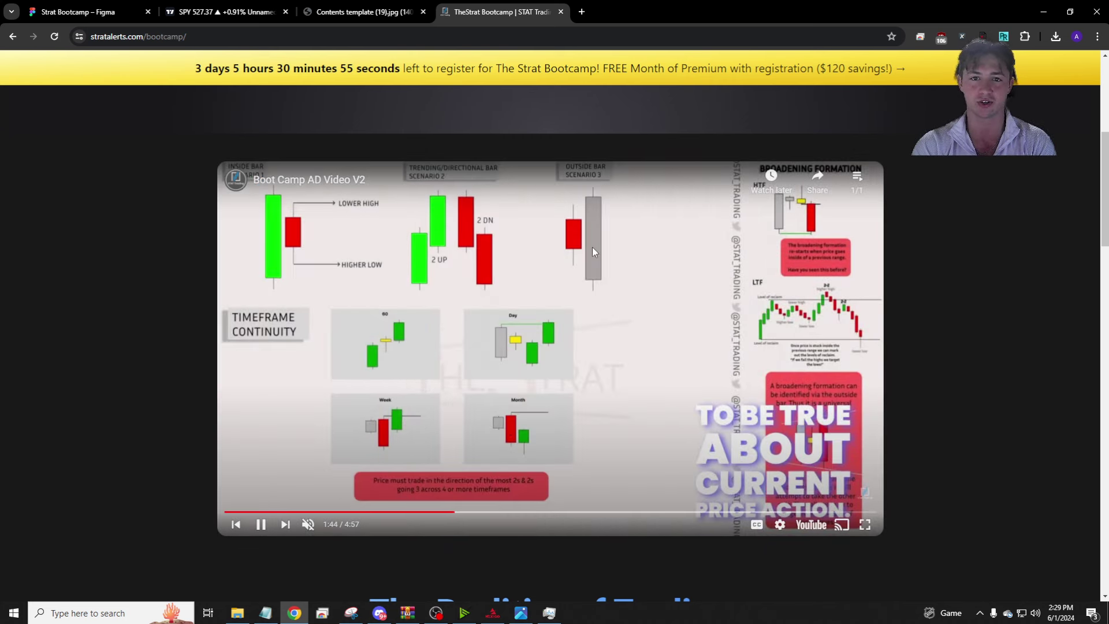
{"action": "left_click", "coordinate": [617, 267]}
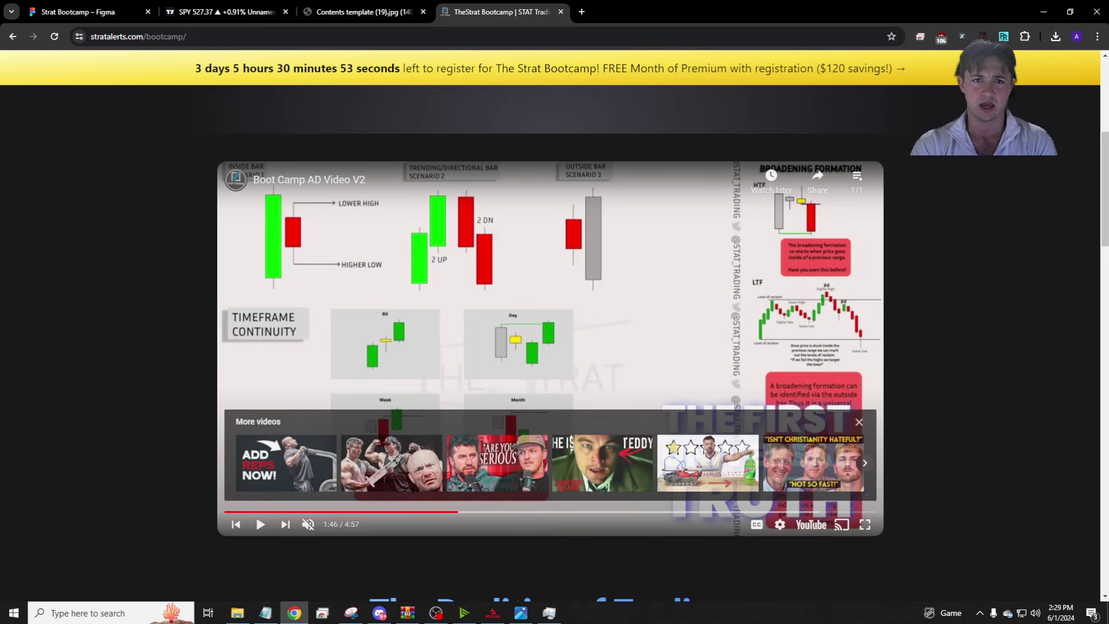
Glance at the SPY charts and read the "Analyzing a Chart" checklist image in full-screen view.
{"action": "left_click", "coordinate": [244, 17]}
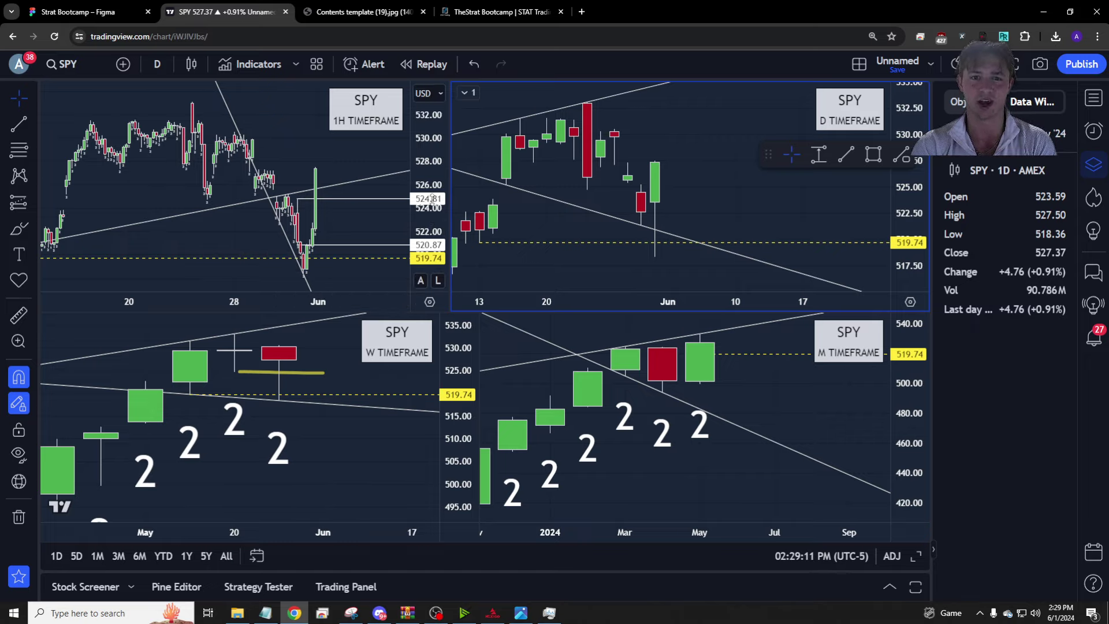
{"action": "left_click", "coordinate": [427, 150]}
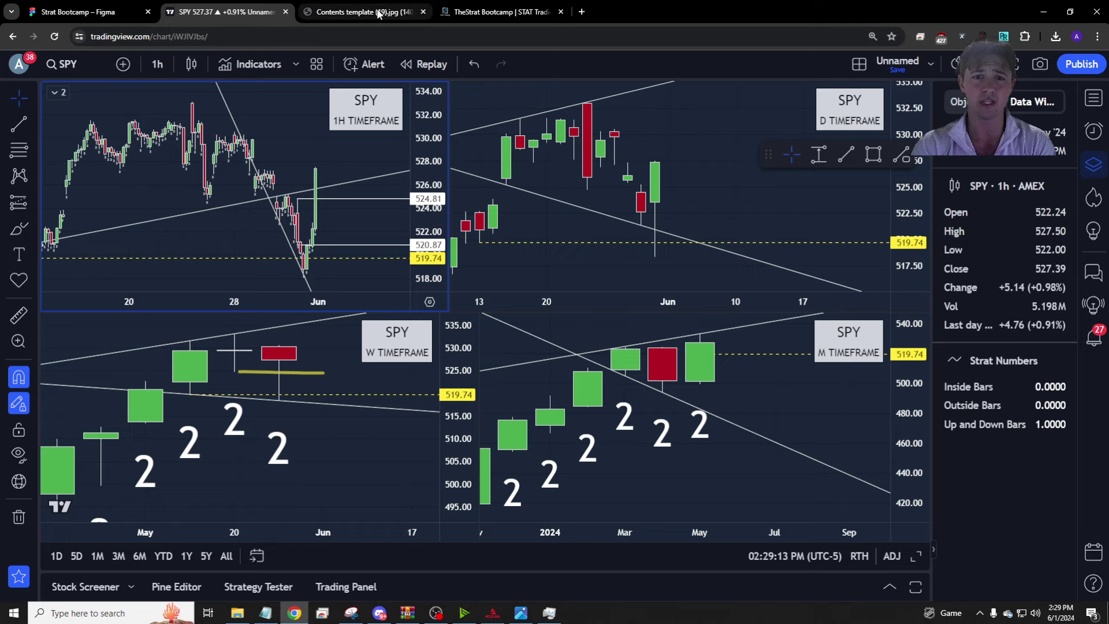
{"action": "left_click", "coordinate": [378, 13]}
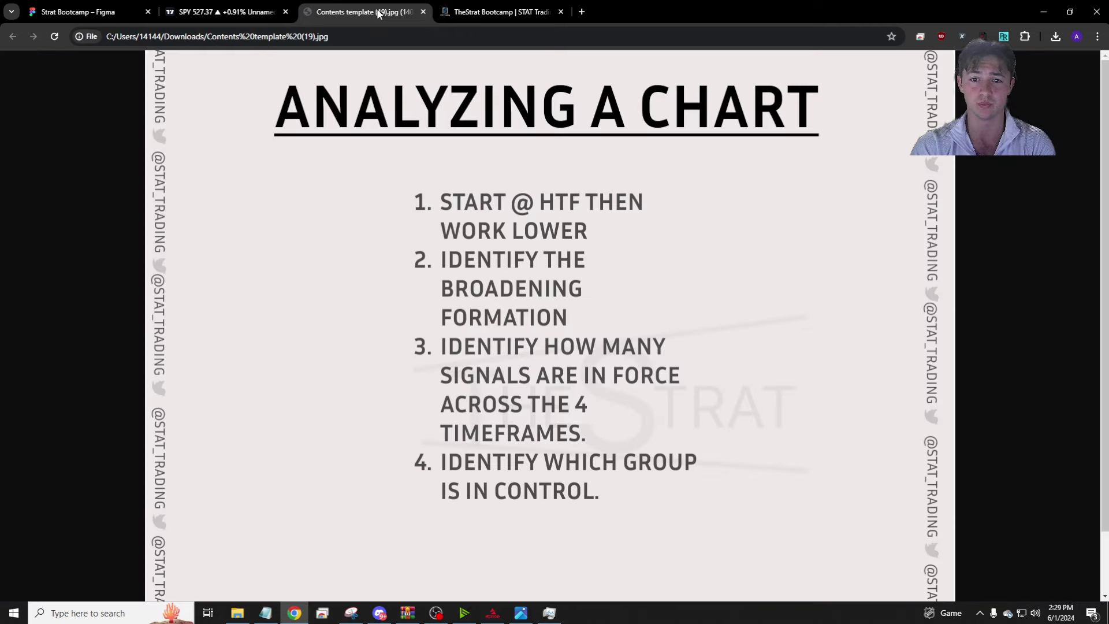
{"action": "left_click", "coordinate": [667, 254]}
{"action": "key", "text": "F11"}
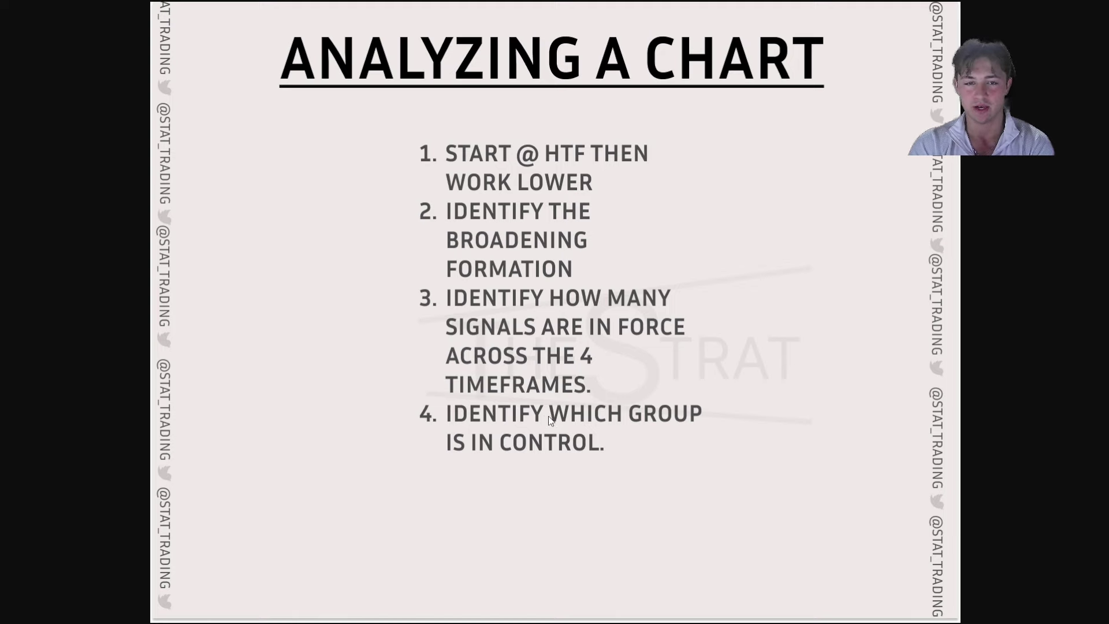
{"action": "key", "text": "F11"}
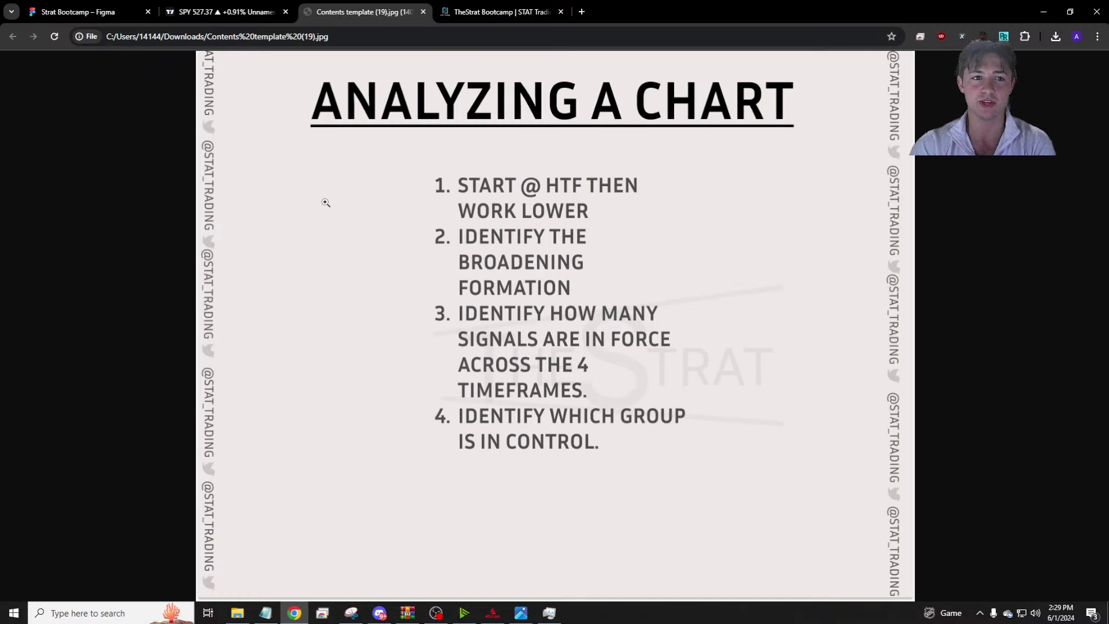
Examine the 31 May candles on the hourly SPY chart and the latest candles on the monthly chart.
{"action": "left_click", "coordinate": [263, 13]}
{"action": "scroll", "coordinate": [263, 249], "scroll_direction": "up", "scroll_amount": 2}
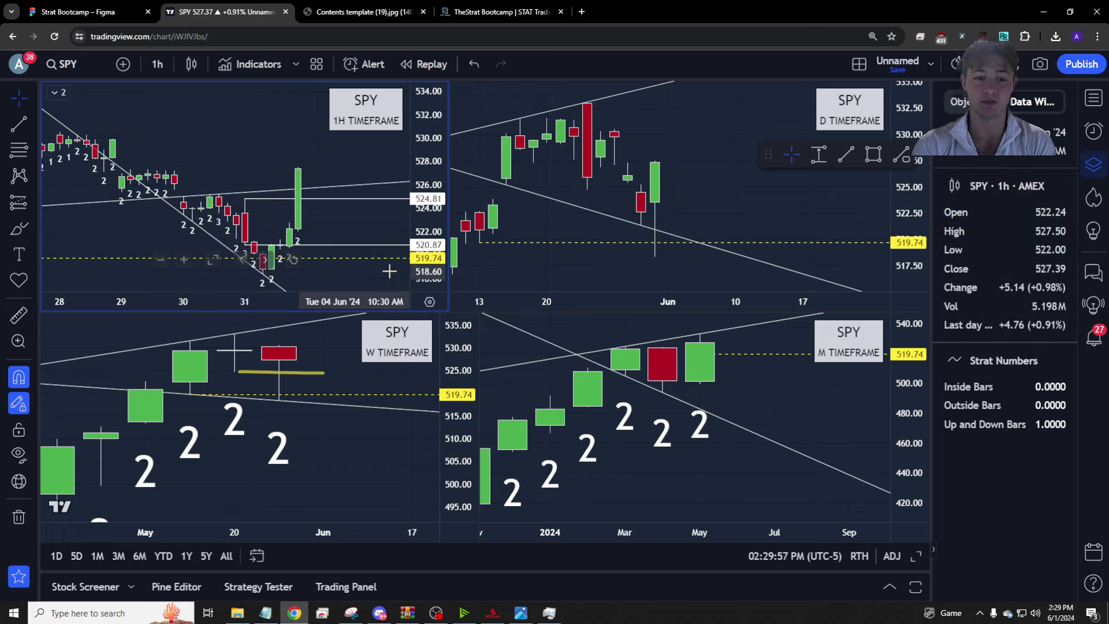
{"action": "double_click", "coordinate": [425, 272]}
{"action": "scroll", "coordinate": [386, 234], "scroll_direction": "up", "scroll_amount": 5}
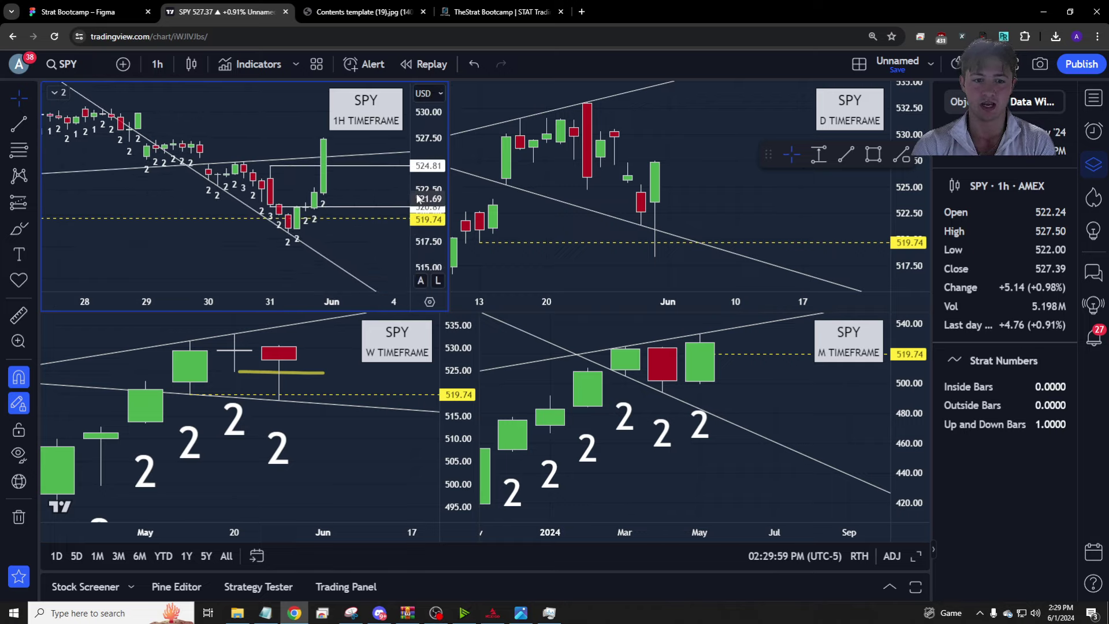
{"action": "left_click_drag", "start_coordinate": [354, 224], "coordinate": [367, 224]}
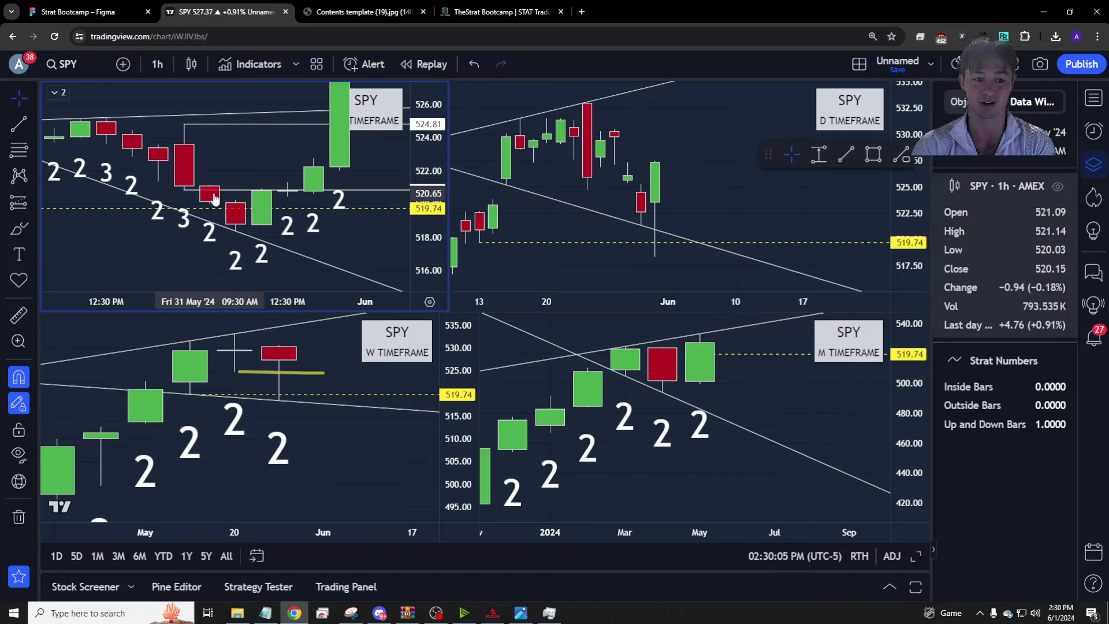
{"action": "left_click_drag", "start_coordinate": [234, 162], "coordinate": [226, 158]}
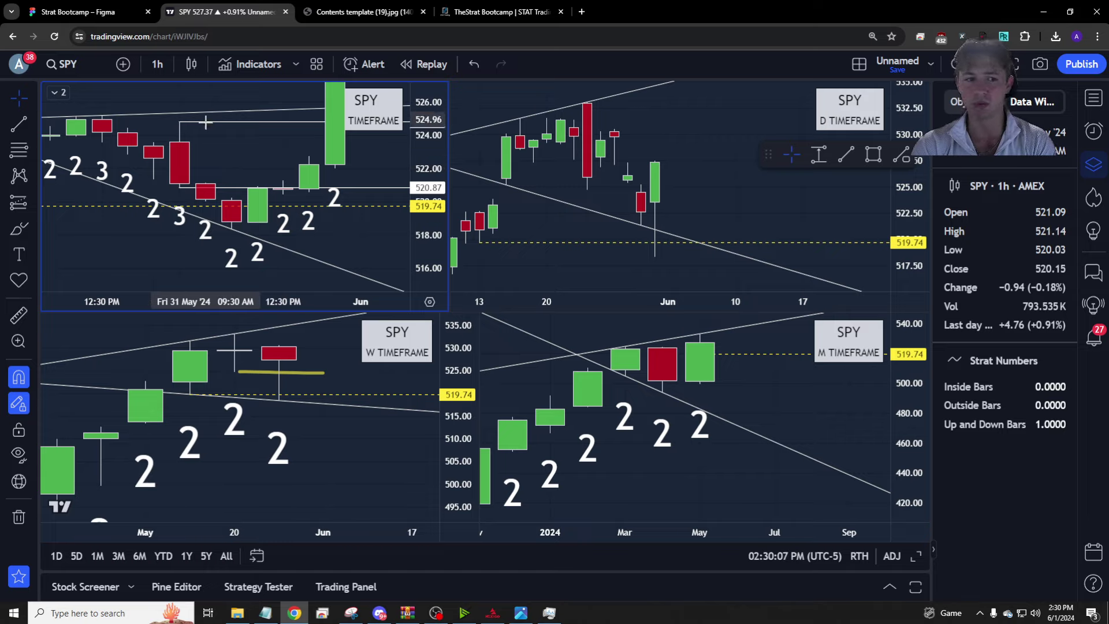
{"action": "left_click_drag", "start_coordinate": [206, 122], "coordinate": [214, 114]}
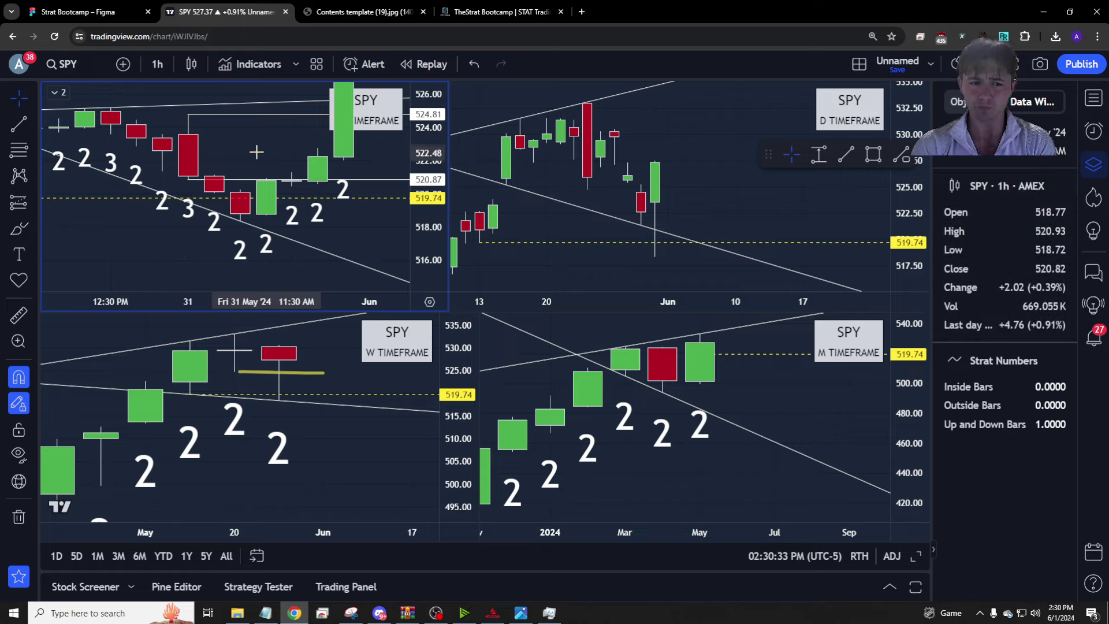
{"action": "scroll", "coordinate": [706, 397], "scroll_direction": "up", "scroll_amount": 3}
{"action": "left_click_drag", "start_coordinate": [802, 404], "coordinate": [792, 477]}
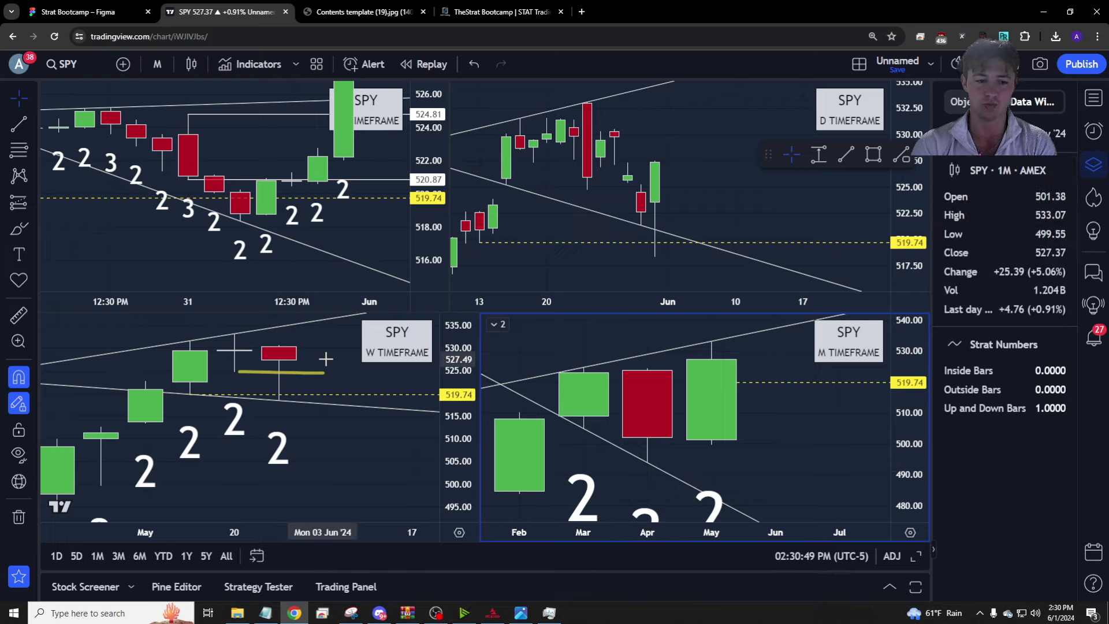
On the weekly chart, replace the thick yellow line with a horizontal ray from the 20 May candle's low at 524.72, shown on all four charts.
{"action": "left_click_drag", "start_coordinate": [322, 359], "coordinate": [421, 408]}
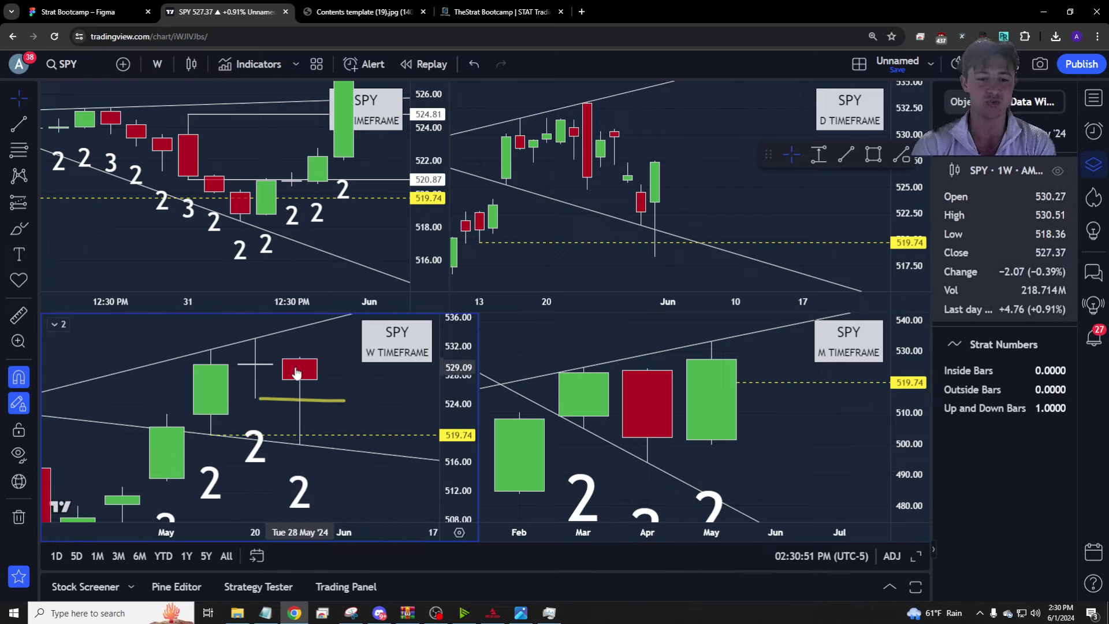
{"action": "left_click", "coordinate": [271, 401]}
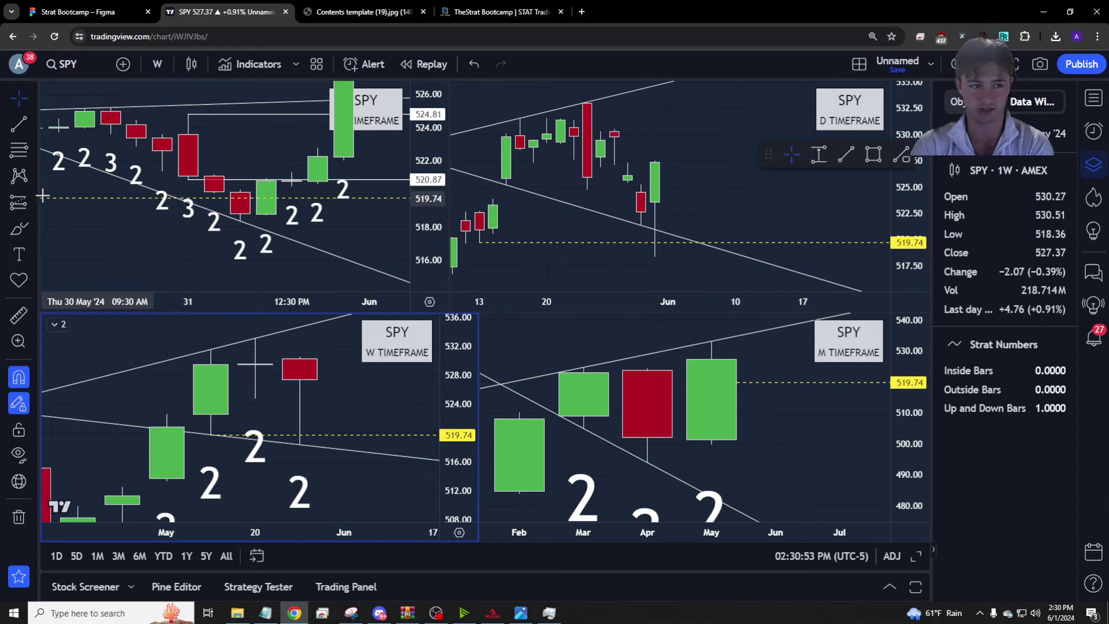
{"action": "left_click", "coordinate": [32, 123]}
{"action": "left_click", "coordinate": [56, 260]}
{"action": "left_click", "coordinate": [253, 399]}
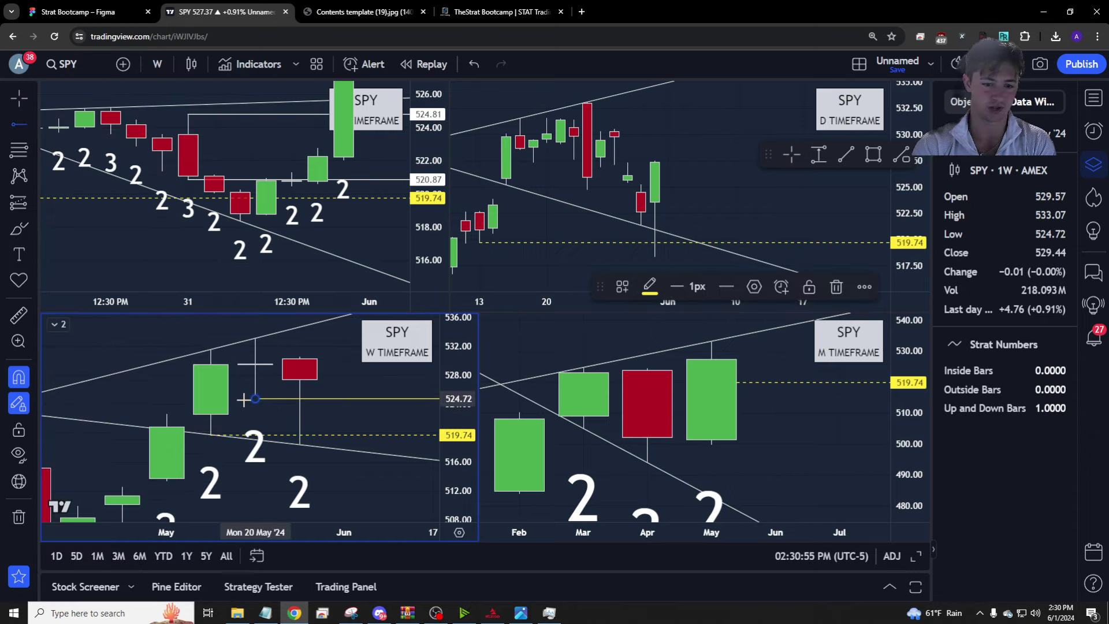
{"action": "right_click", "coordinate": [253, 398]}
{"action": "left_click", "coordinate": [316, 450]}
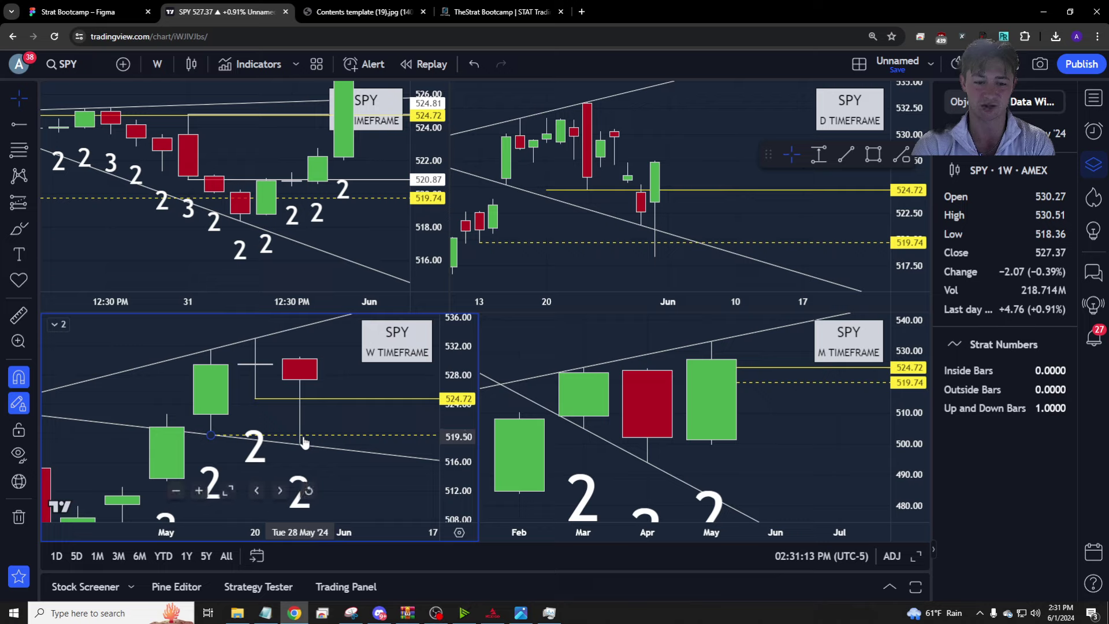
On the daily chart, try anchoring the lower trend line at the 23 May candle's low, and return it to the 30 May candle's low.
{"action": "left_click", "coordinate": [702, 208]}
{"action": "scroll", "coordinate": [705, 211], "scroll_direction": "up", "scroll_amount": 3}
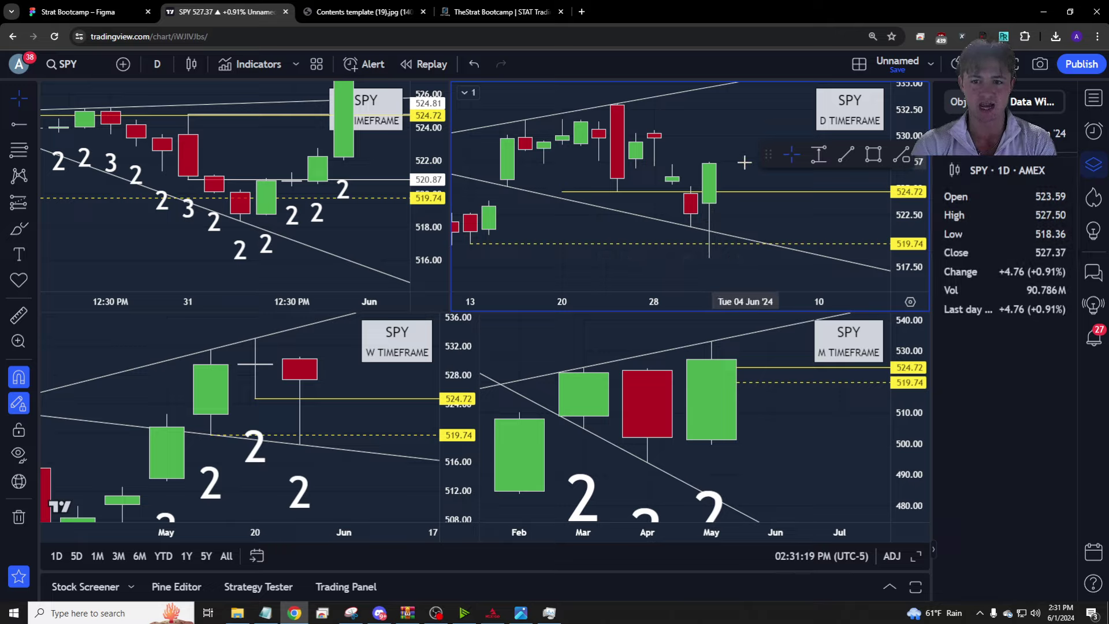
{"action": "mouse_move", "coordinate": [690, 227]}
{"action": "left_mouse_down"}
{"action": "mouse_move", "coordinate": [612, 191]}
{"action": "mouse_move", "coordinate": [608, 163]}
{"action": "mouse_move", "coordinate": [619, 193]}
{"action": "left_mouse_up"}
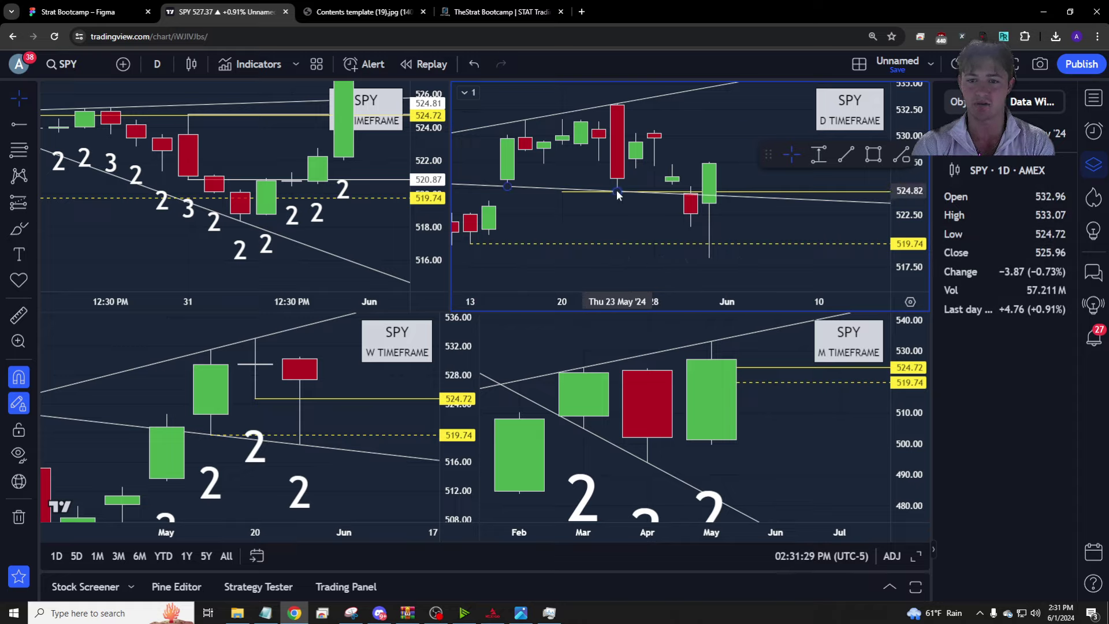
{"action": "left_click_drag", "start_coordinate": [616, 190], "coordinate": [694, 226]}
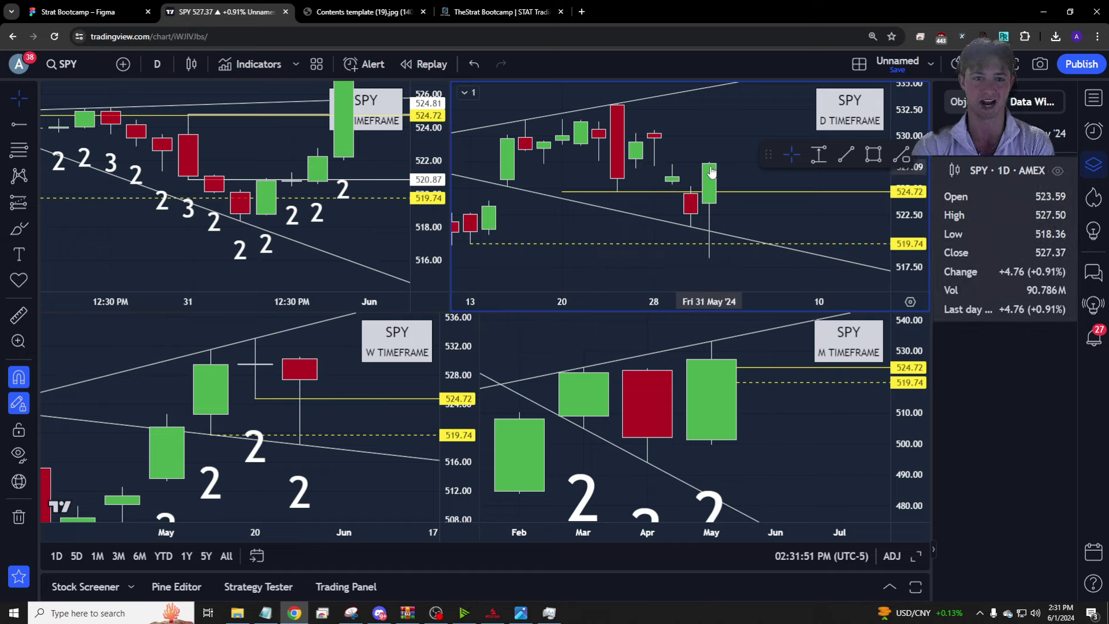
Remove all drawings from the hourly SPY chart.
{"action": "left_click", "coordinate": [343, 167]}
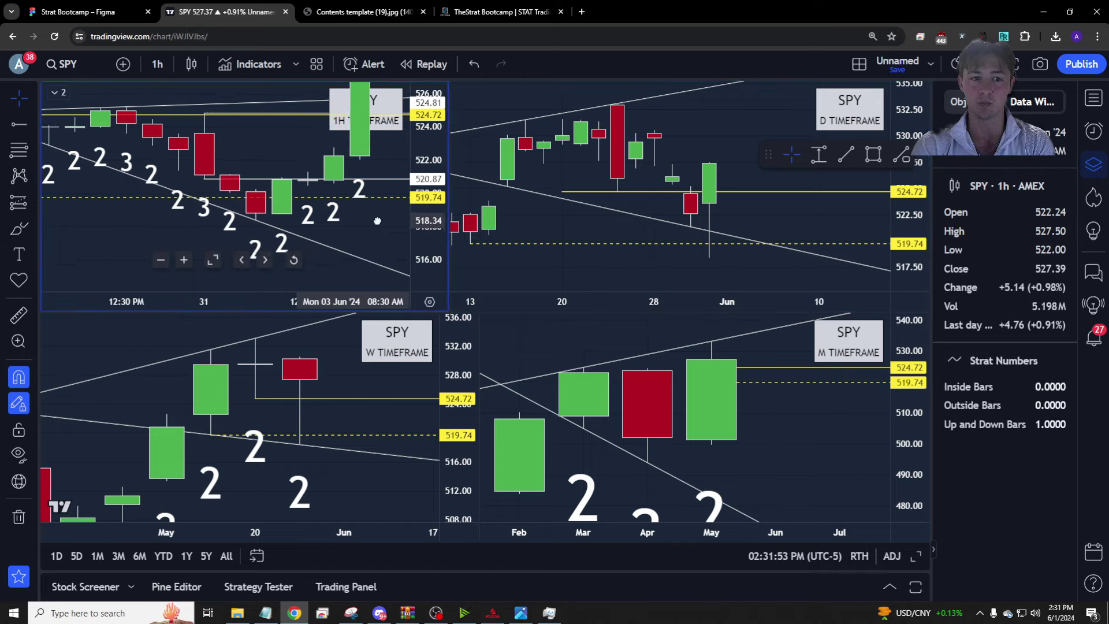
{"action": "scroll", "coordinate": [343, 168], "scroll_direction": "down", "scroll_amount": 3}
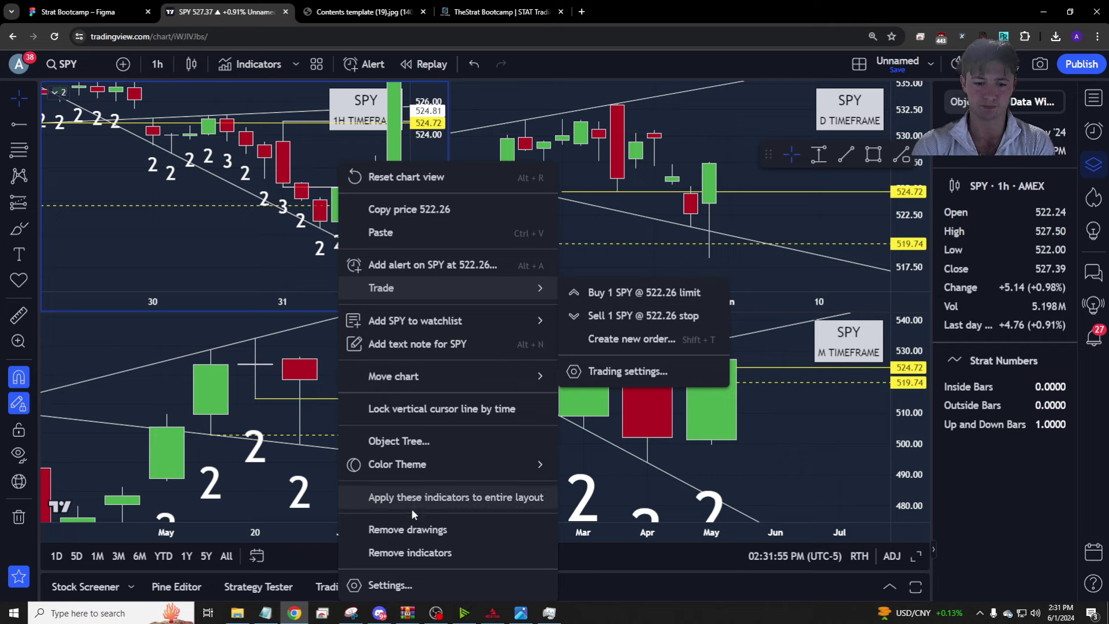
{"action": "key", "text": "Escape"}
Draw an upper trend line on the hourly chart through the 30 May 12:30 PM and 08:30 AM candle highs.
{"action": "left_click", "coordinate": [36, 127]}
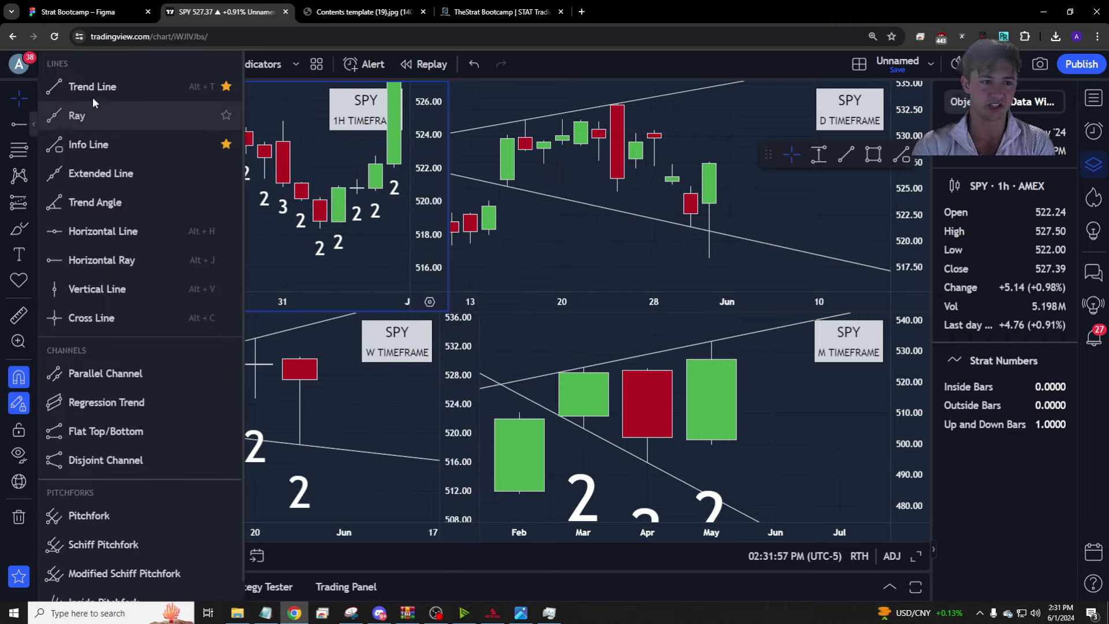
{"action": "left_click", "coordinate": [86, 85]}
{"action": "left_click", "coordinate": [228, 114]}
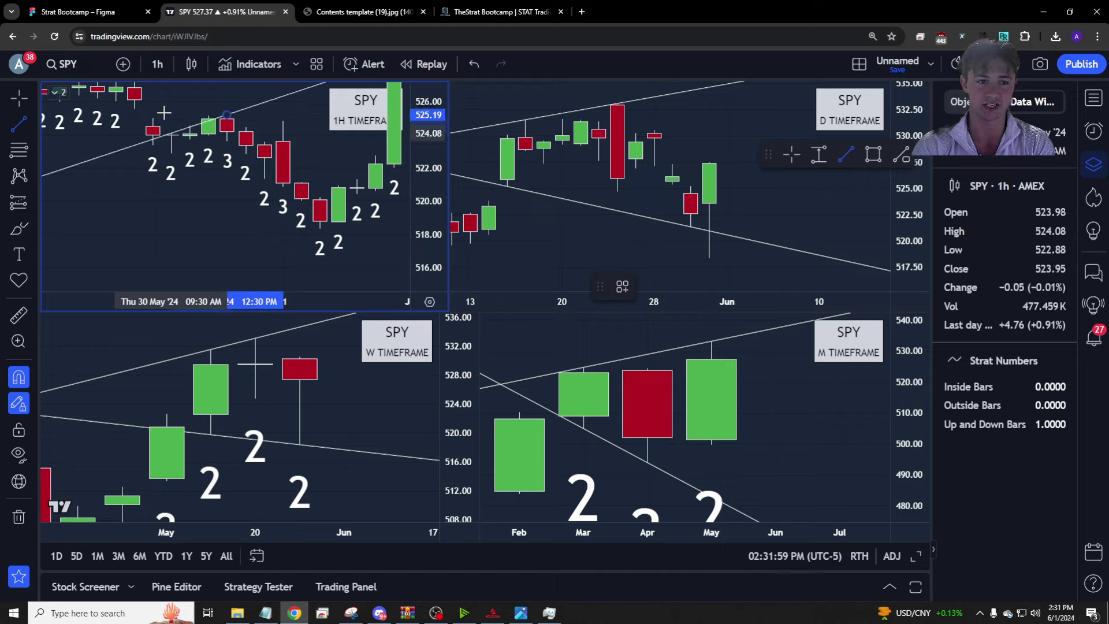
{"action": "left_click", "coordinate": [153, 117]}
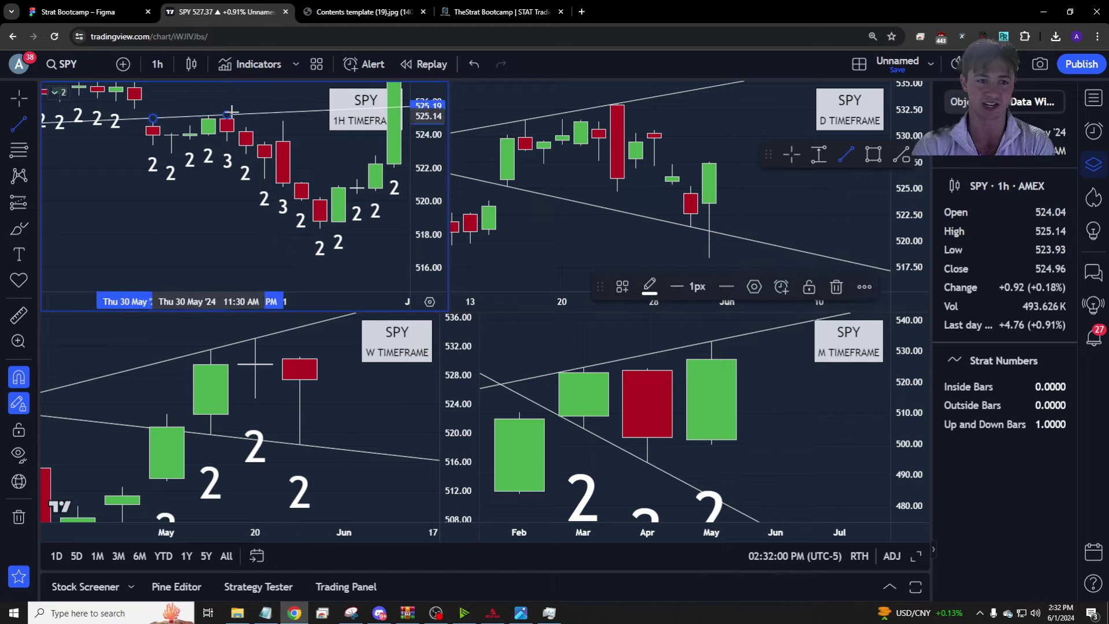
Draw a lower trend line on the hourly chart from the 30 May 09:30 AM low and anchor it at the 31 May 10:30 AM low.
{"action": "left_click", "coordinate": [267, 181]}
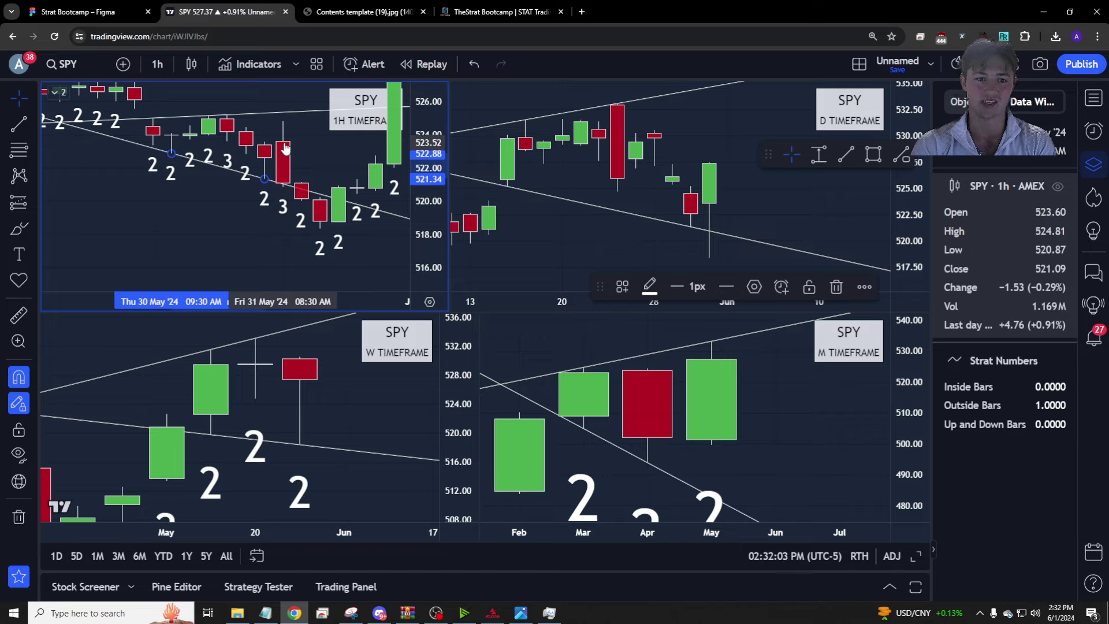
{"action": "left_click", "coordinate": [283, 185]}
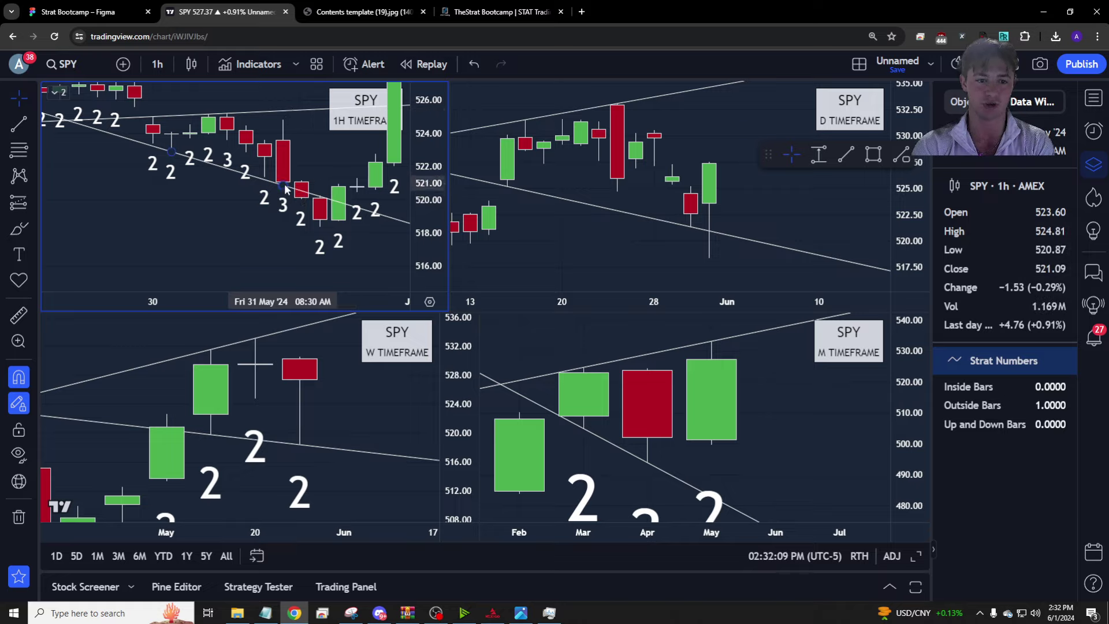
{"action": "left_click", "coordinate": [303, 188]}
{"action": "left_click_drag", "start_coordinate": [302, 196], "coordinate": [326, 232]}
{"action": "left_click", "coordinate": [275, 118]}
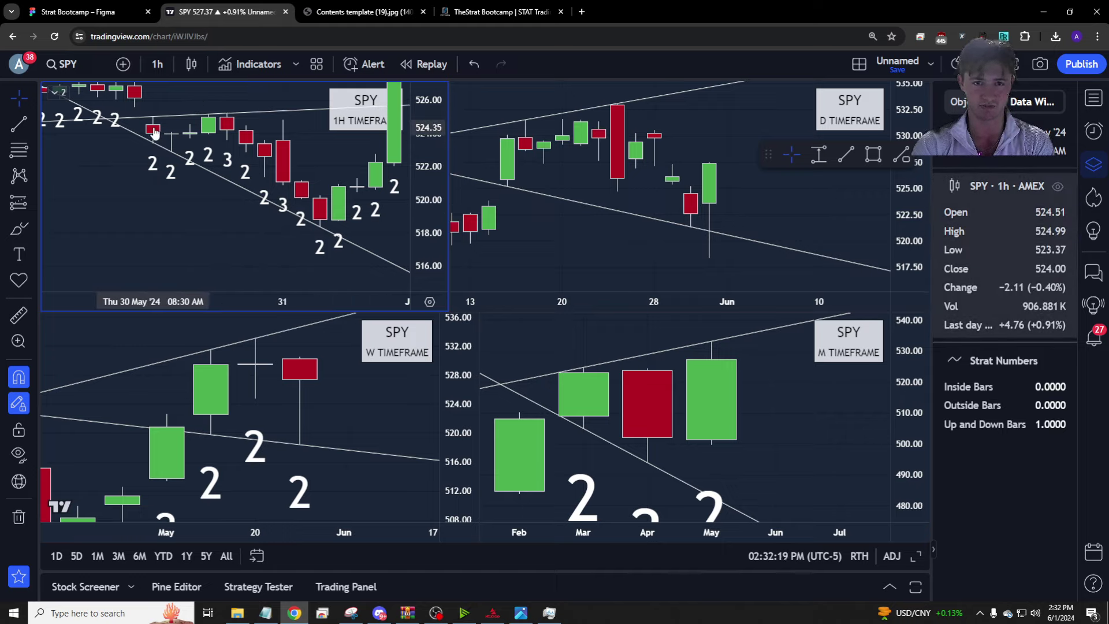
Review the hourly broadening formation against the chart analysis checklist and return to the SPY charts.
{"action": "scroll", "coordinate": [220, 167], "scroll_direction": "right", "scroll_amount": 2}
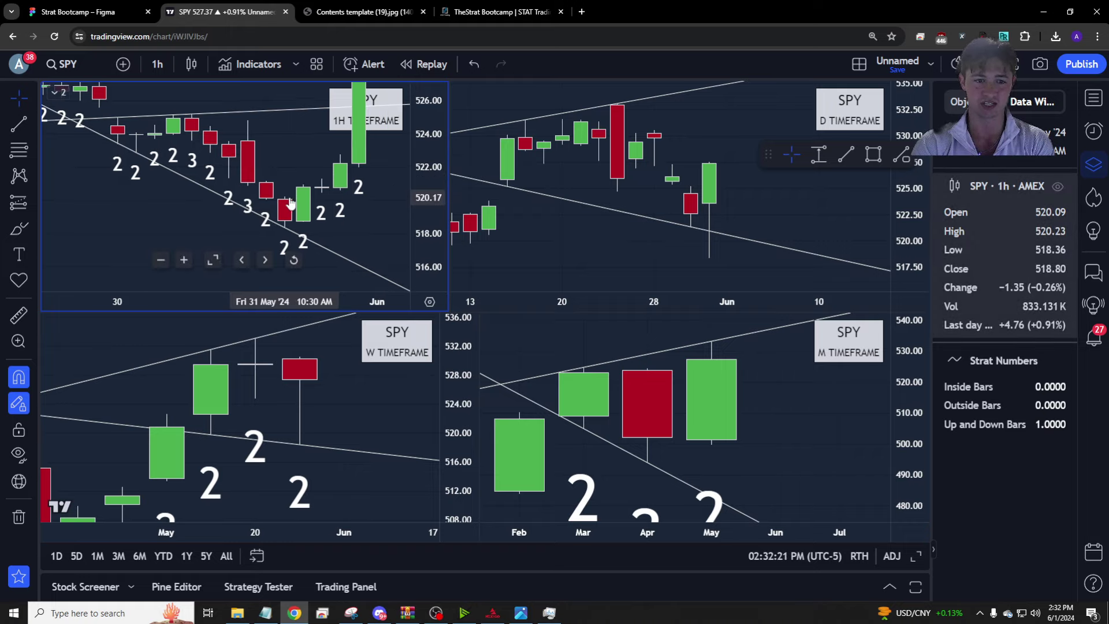
{"action": "left_click", "coordinate": [358, 13]}
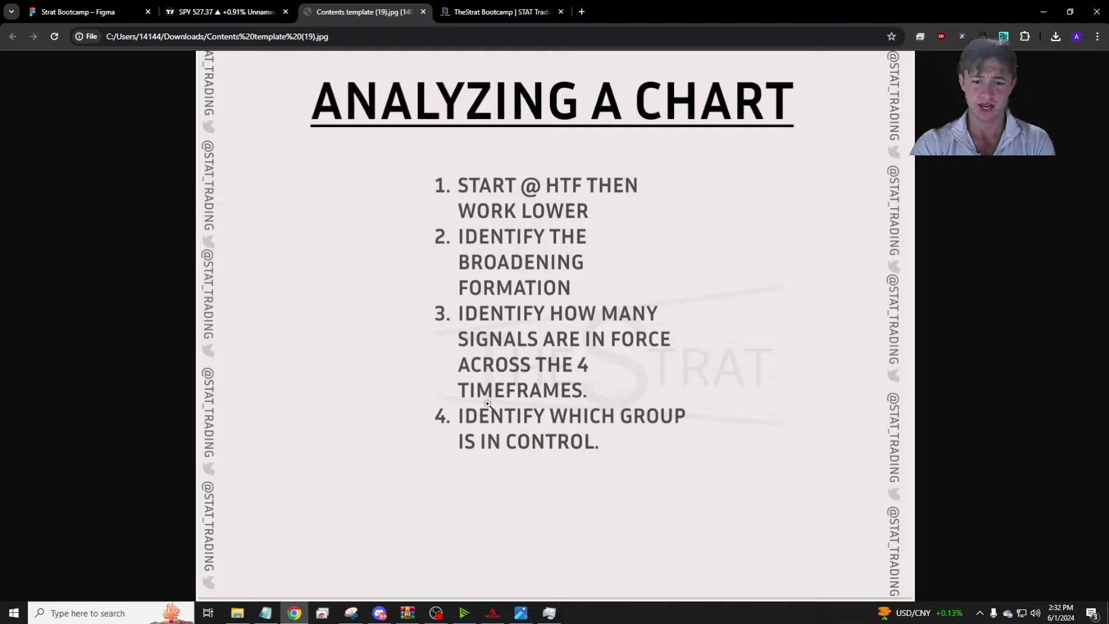
{"action": "left_click", "coordinate": [244, 14]}
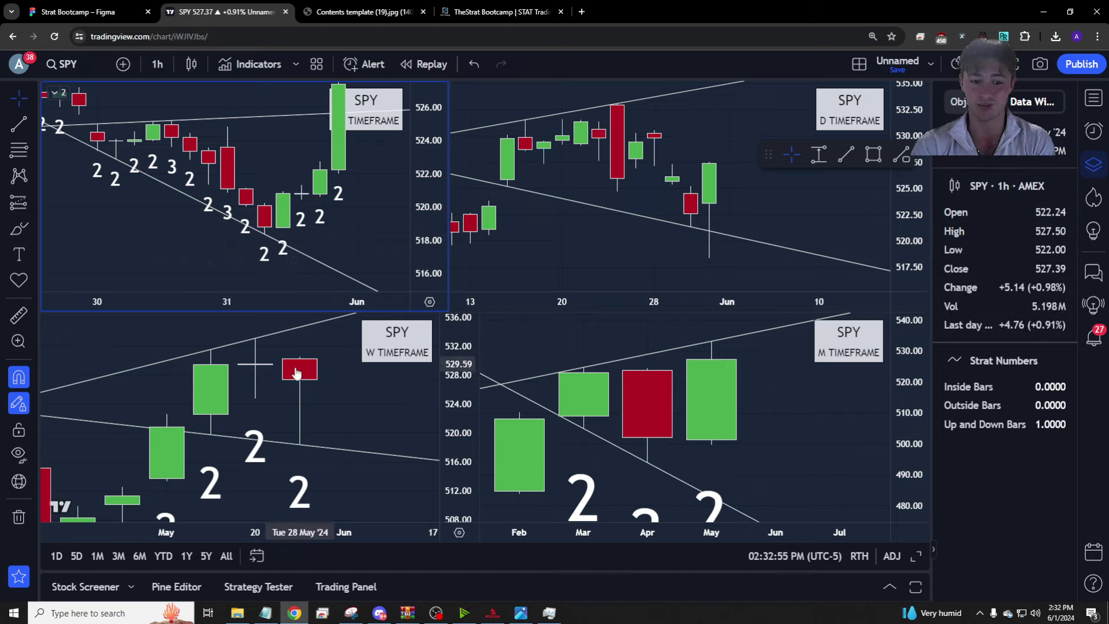
{"action": "right_click", "coordinate": [366, 227]}
{"action": "left_click", "coordinate": [295, 248]}
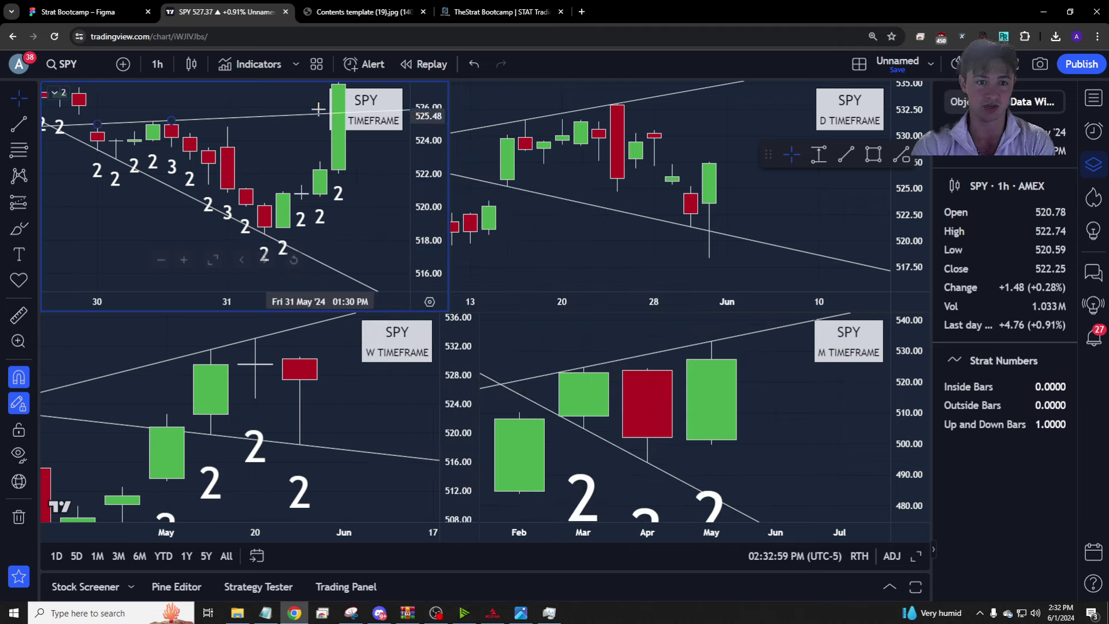
Apply the Timeframe Continuity indicator template to the hourly SPY chart and restore its 1h interval.
{"action": "left_click", "coordinate": [312, 66]}
{"action": "left_click", "coordinate": [351, 153]}
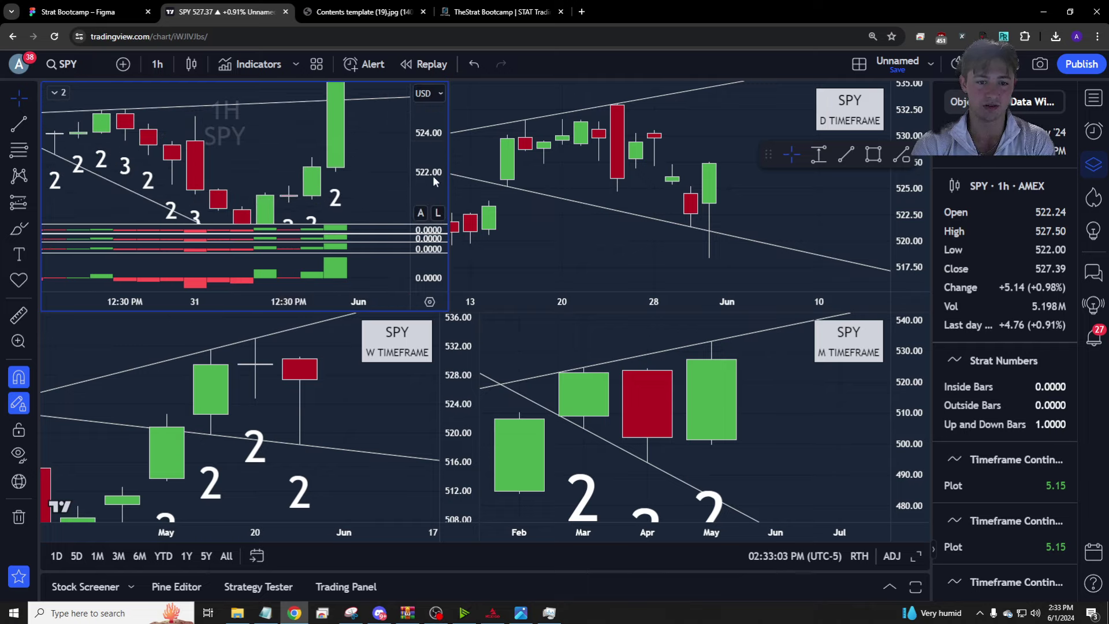
{"action": "left_click", "coordinate": [316, 64]}
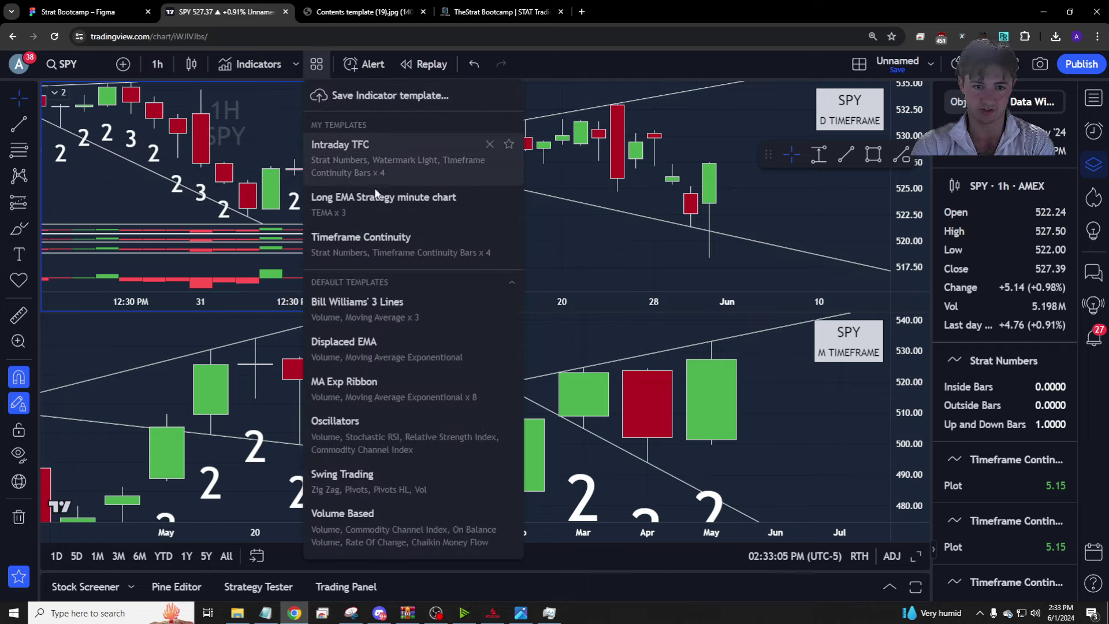
{"action": "left_click", "coordinate": [399, 248]}
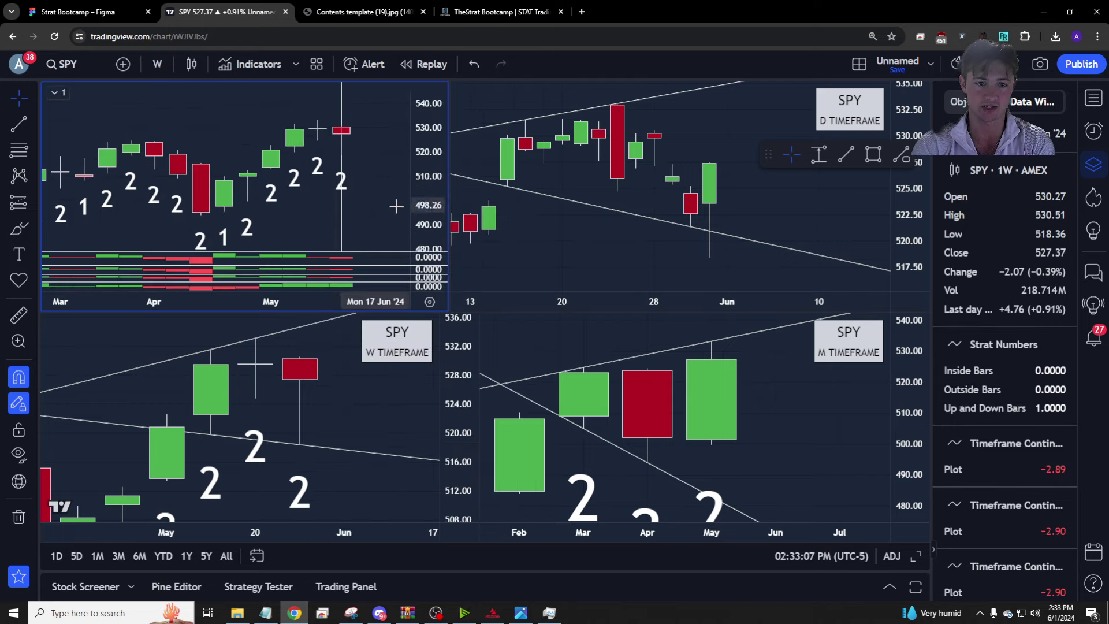
{"action": "type", "text": "1h"}
{"action": "key", "text": "Return"}
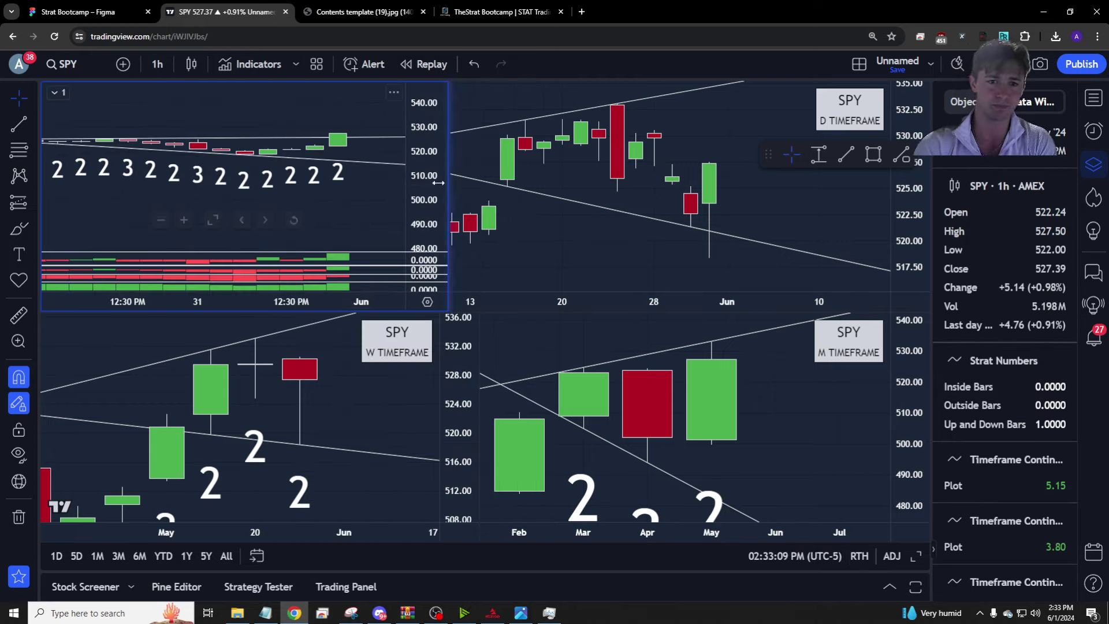
{"action": "scroll", "coordinate": [378, 208], "scroll_direction": "down", "scroll_amount": 3}
{"action": "scroll", "coordinate": [376, 232], "scroll_direction": "up", "scroll_amount": 2}
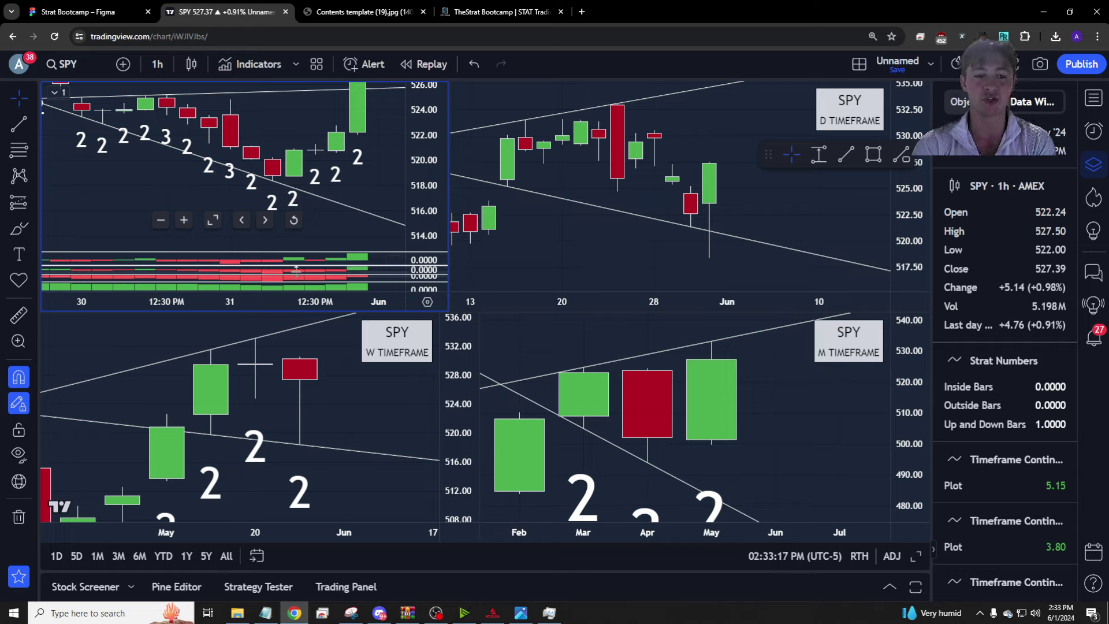
Draw horizontal rays on the hourly chart at the 31 May 08:30 AM candle's low of 520.87 and high of 524.81.
{"action": "left_click_drag", "start_coordinate": [381, 198], "coordinate": [361, 191]}
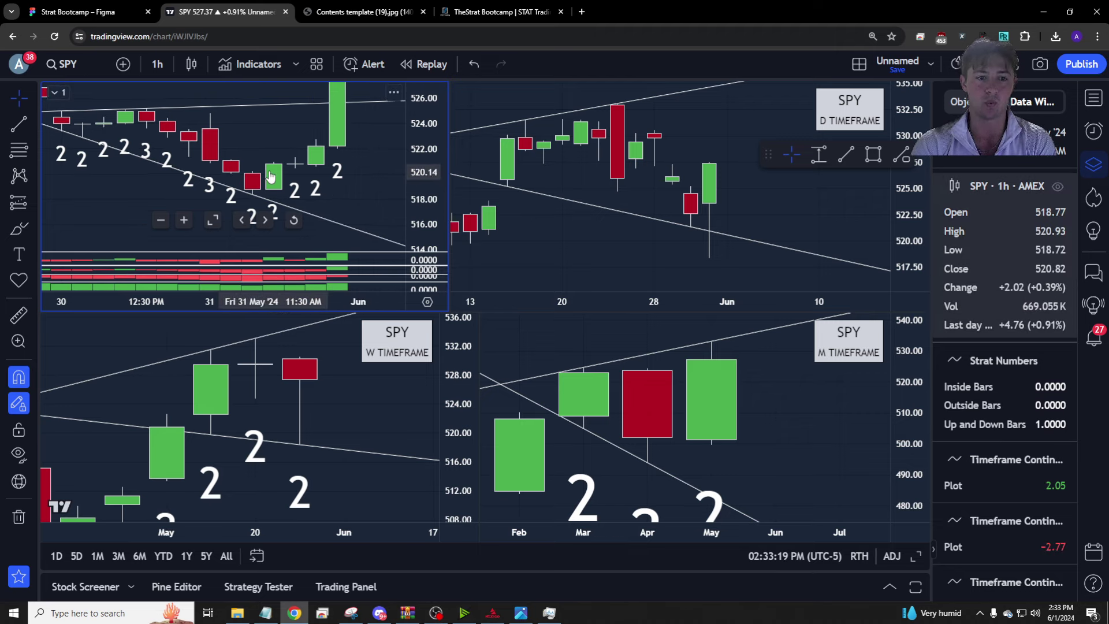
{"action": "scroll", "coordinate": [271, 169], "scroll_direction": "down", "scroll_amount": 1}
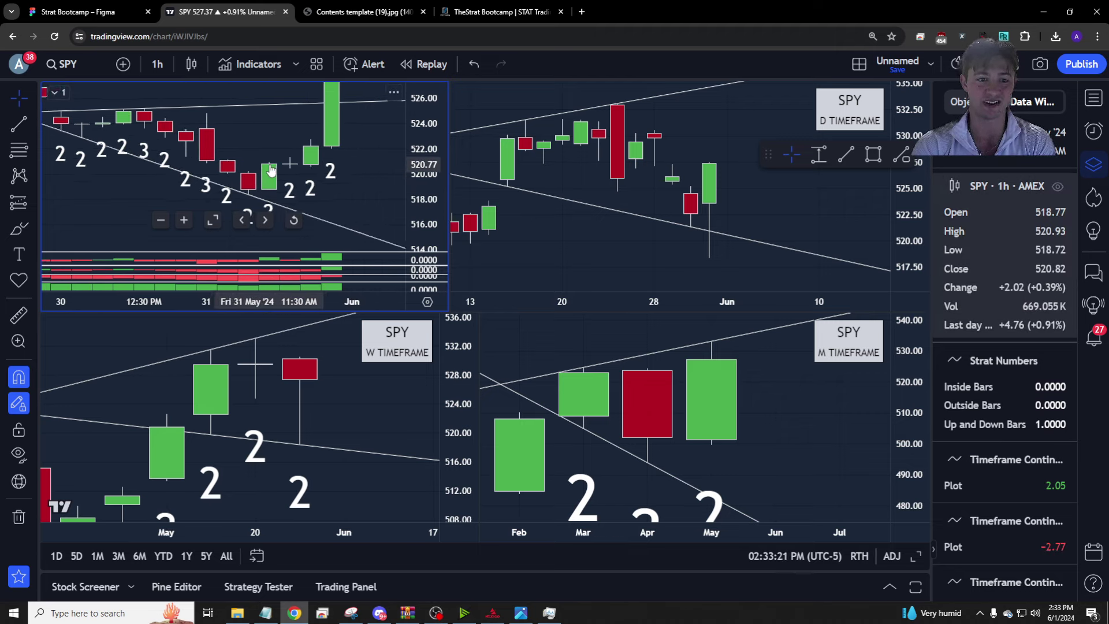
{"action": "left_click_drag", "start_coordinate": [271, 168], "coordinate": [292, 182]}
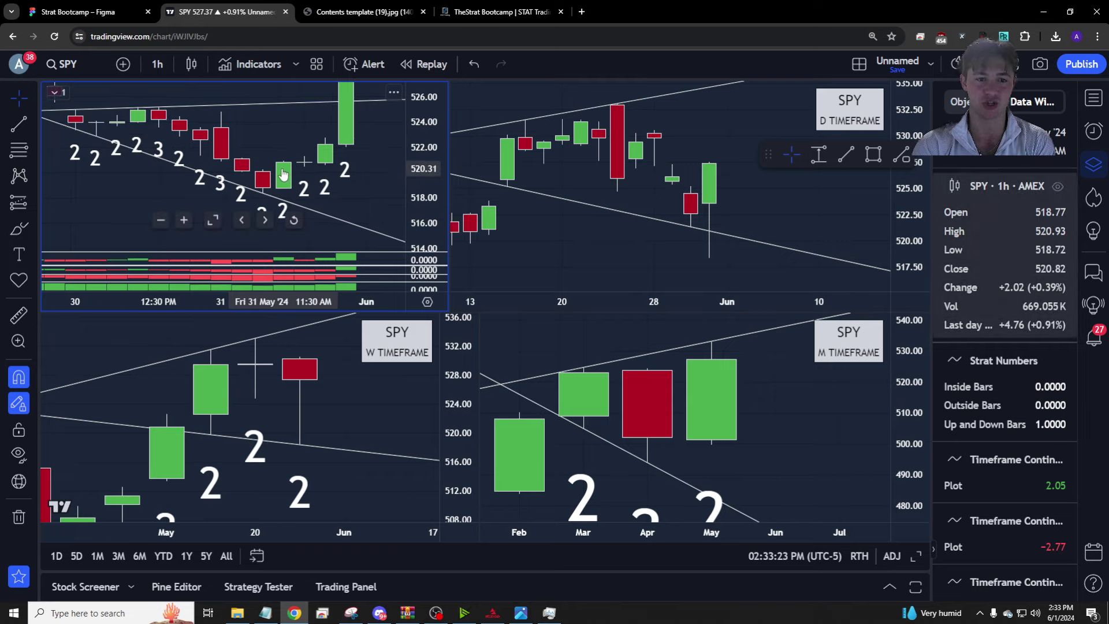
{"action": "left_click", "coordinate": [34, 120]}
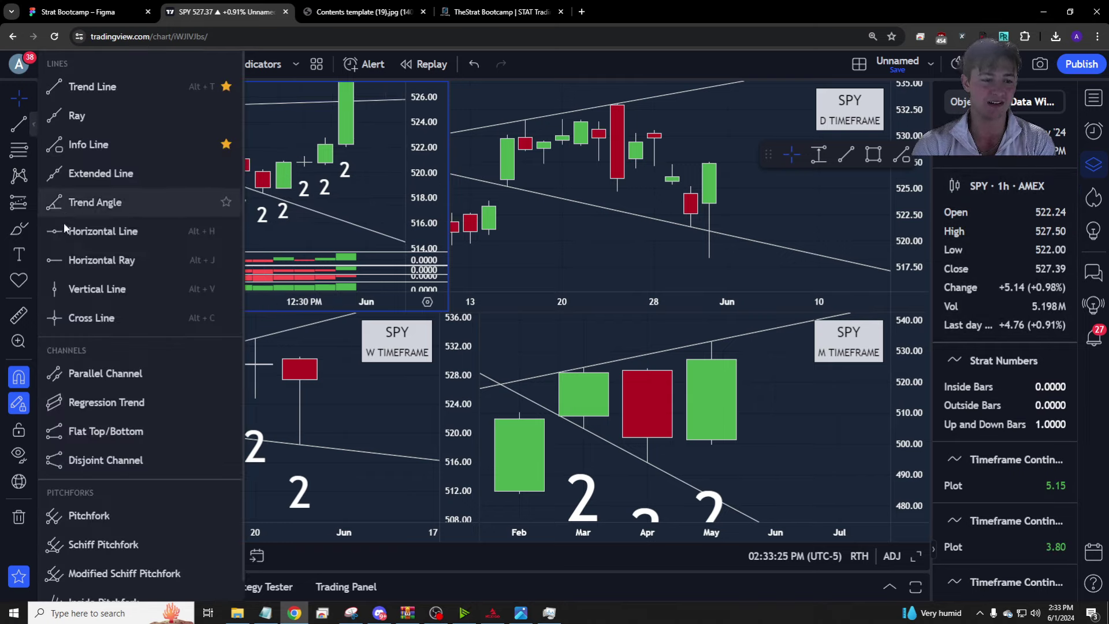
{"action": "left_click", "coordinate": [59, 258]}
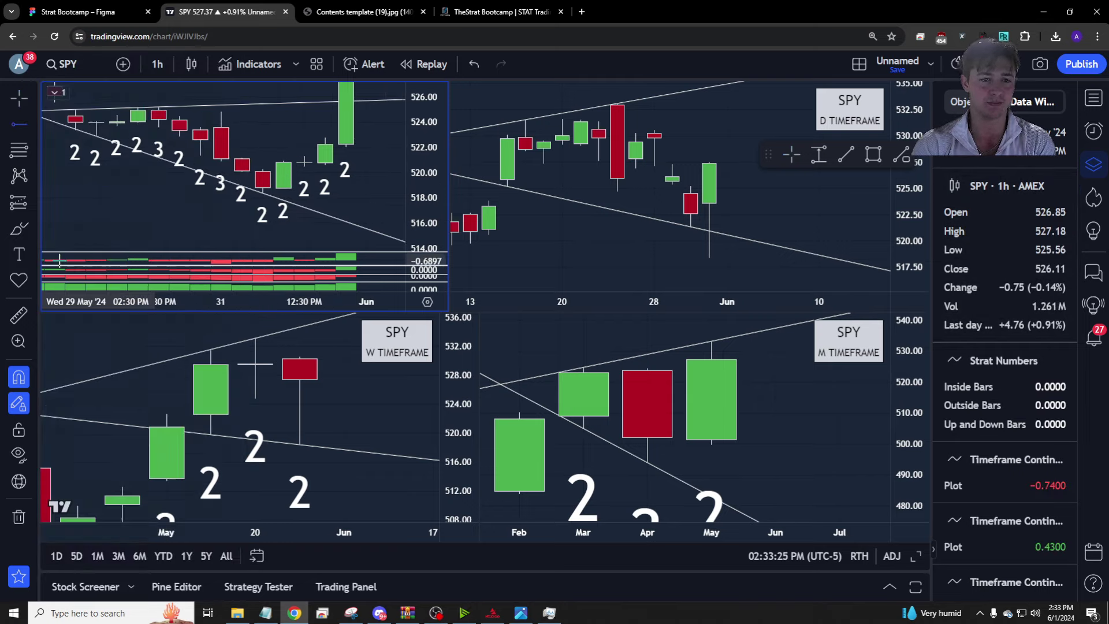
{"action": "left_click", "coordinate": [242, 158]}
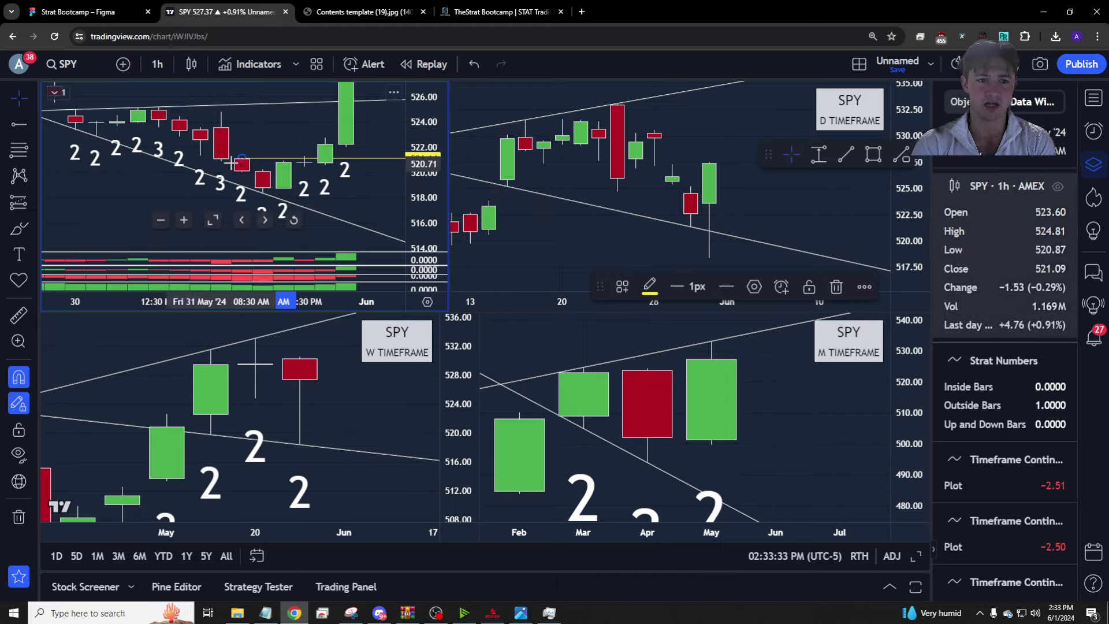
{"action": "key", "text": "alt+j"}
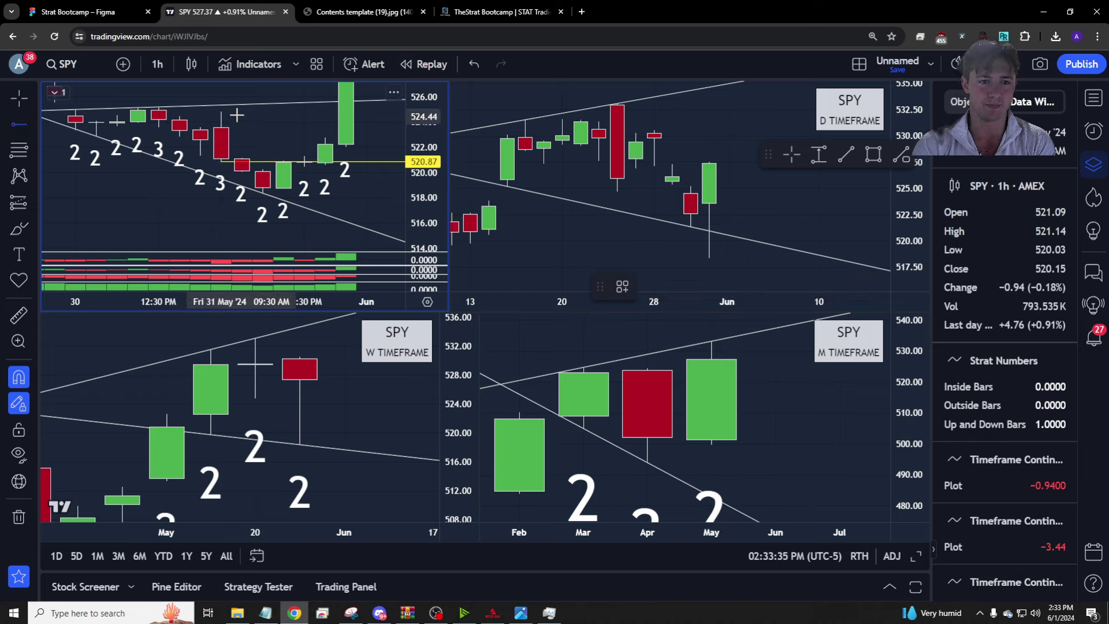
{"action": "key", "text": "Escape"}
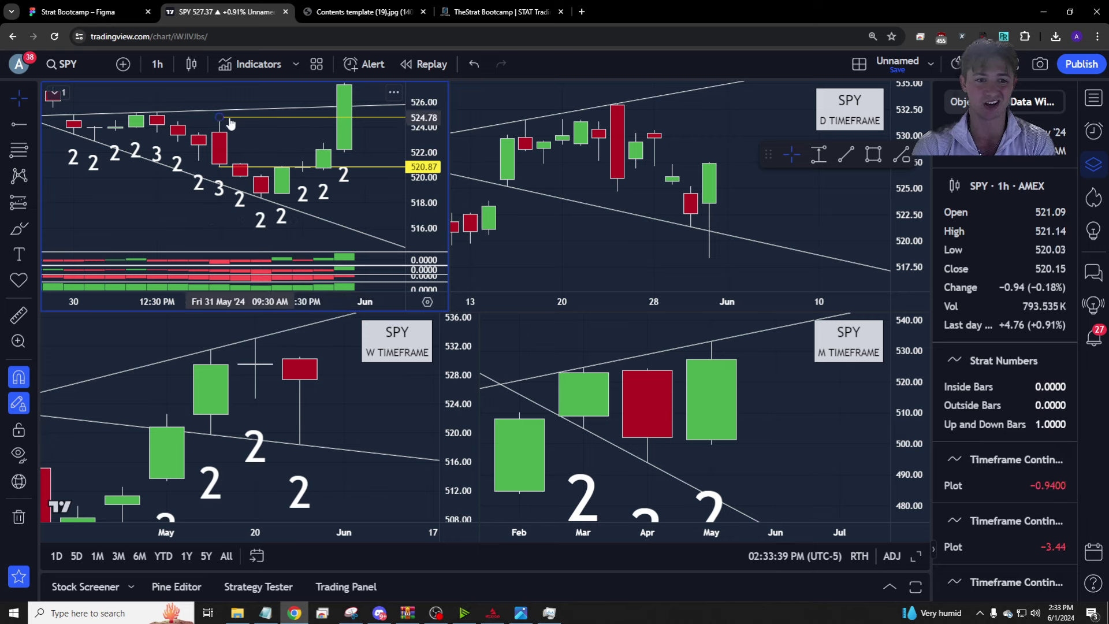
Switch to the Strat Bootcamp Figma file, examine the lower-timeframe broadening formation and its levels of reclaim, and return to the SPY charts.
{"action": "left_click", "coordinate": [94, 13]}
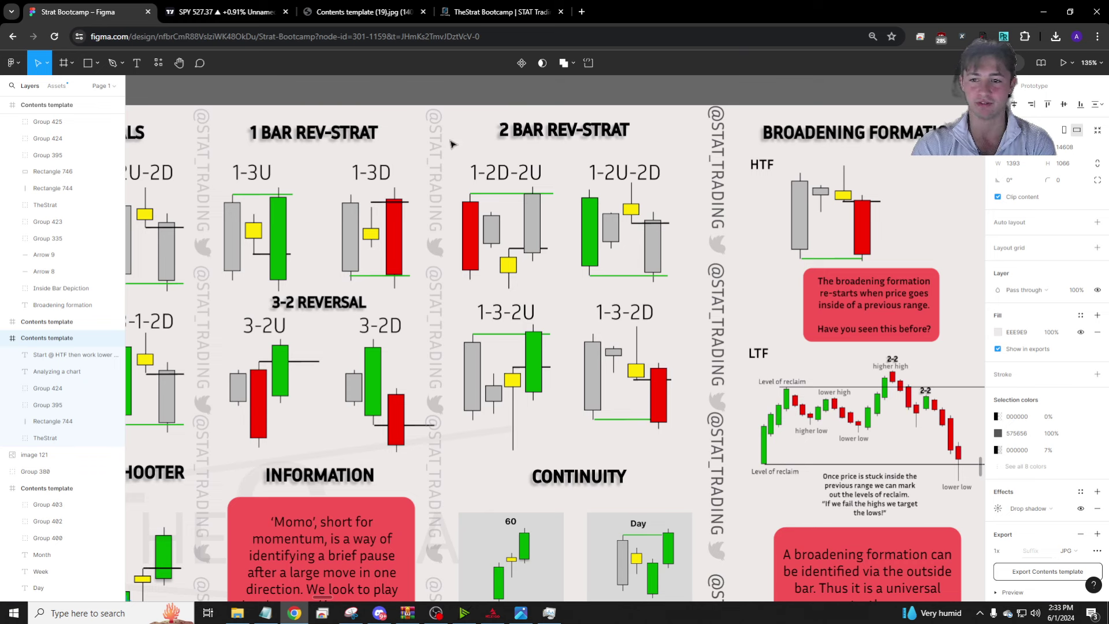
{"action": "scroll", "coordinate": [596, 183], "scroll_direction": "down", "scroll_amount": 3}
{"action": "scroll", "coordinate": [597, 183], "scroll_direction": "right", "scroll_amount": 3}
{"action": "scroll", "coordinate": [606, 228], "scroll_direction": "up", "scroll_amount": 5}
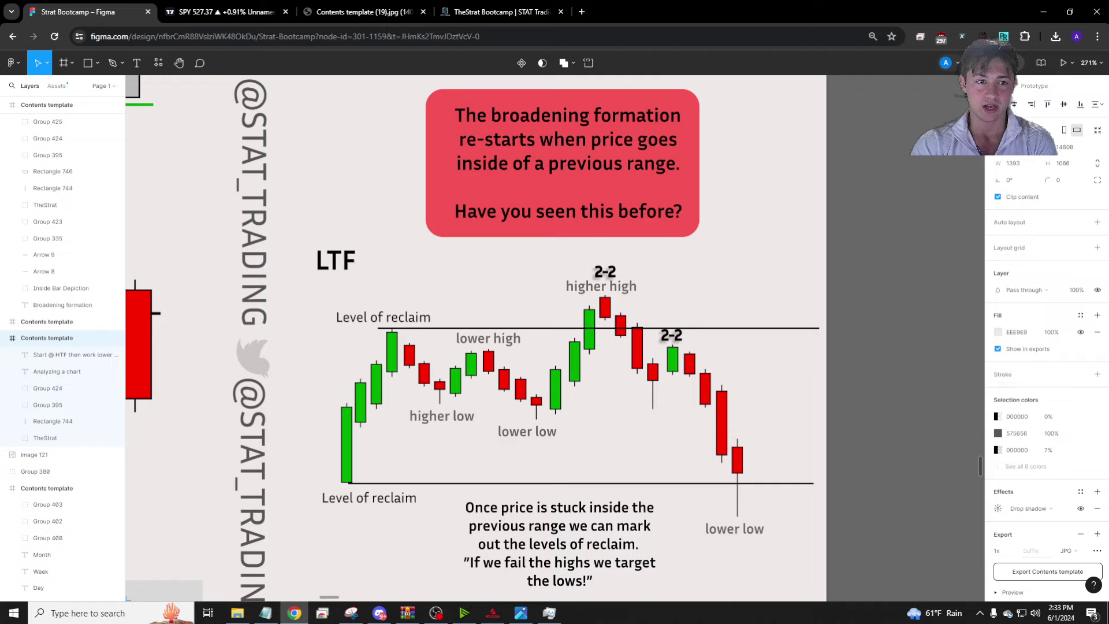
{"action": "left_click", "coordinate": [222, 12]}
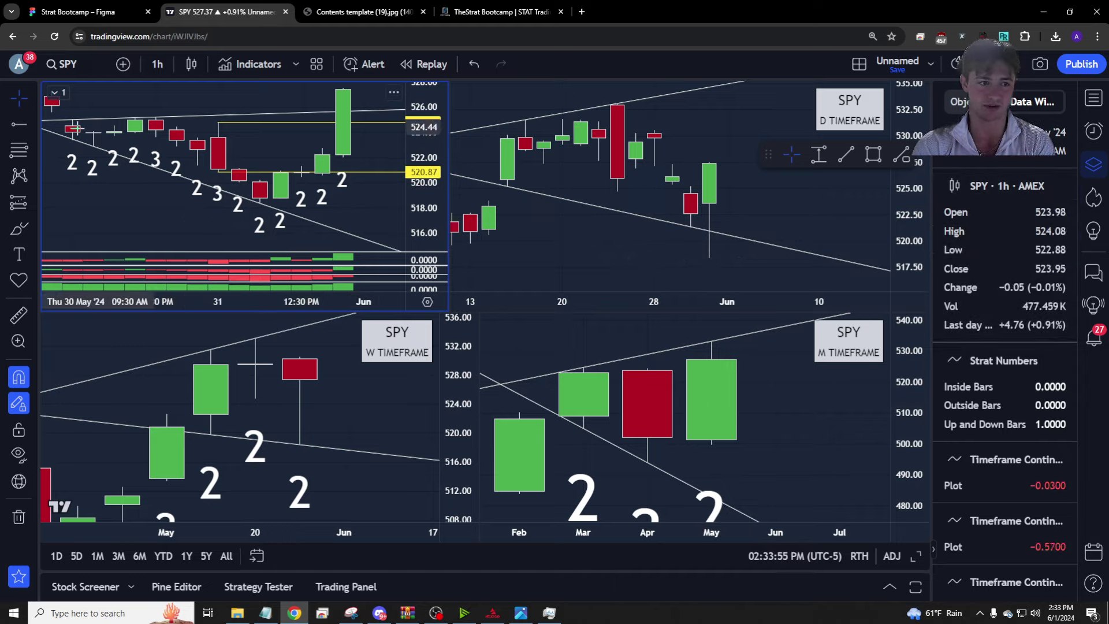
Draw a horizontal ray on the daily chart at the 31 May candle's open of 523.59.
{"action": "left_click", "coordinate": [19, 125]}
{"action": "left_click", "coordinate": [710, 204]}
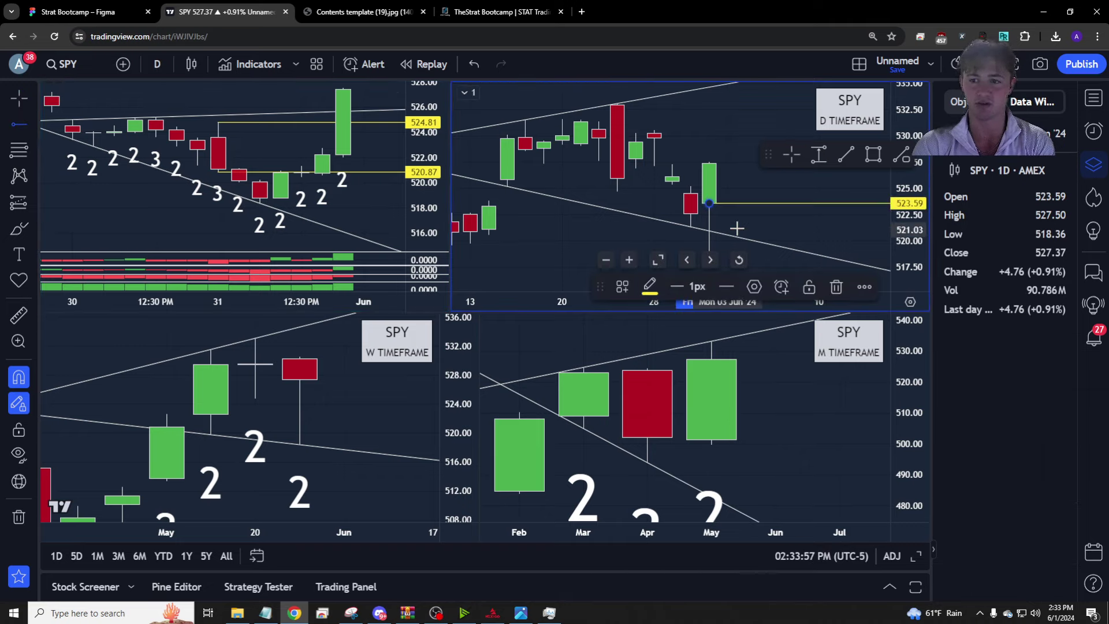
{"action": "right_click", "coordinate": [710, 207]}
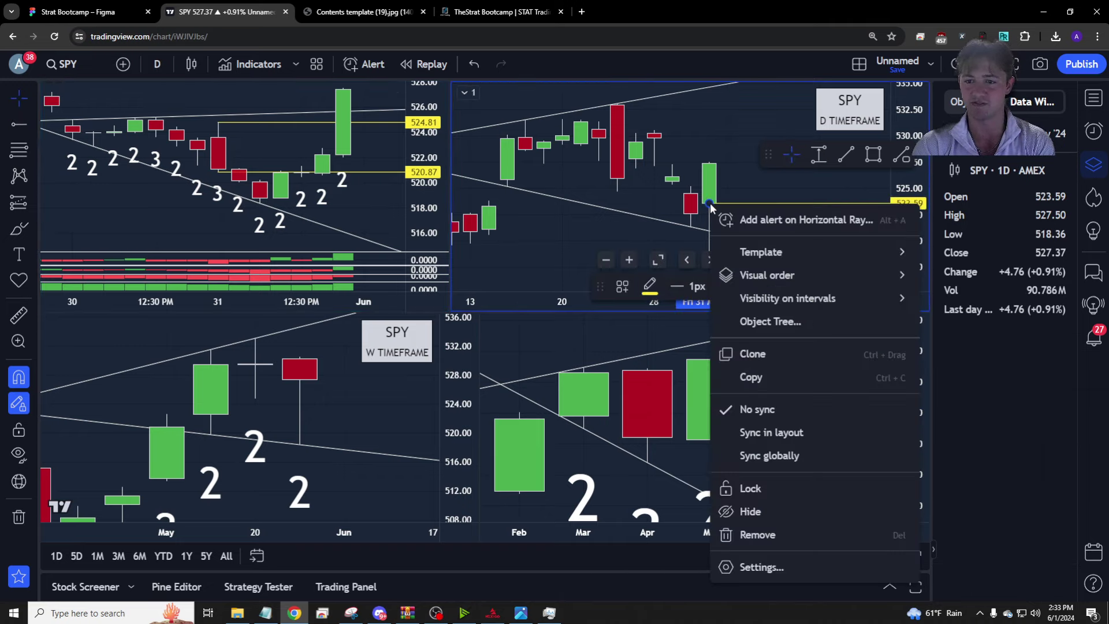
Make the daily-open ray red and dashed, and sync it globally.
{"action": "left_click", "coordinate": [656, 287]}
{"action": "left_click", "coordinate": [650, 338]}
{"action": "left_click", "coordinate": [698, 287]}
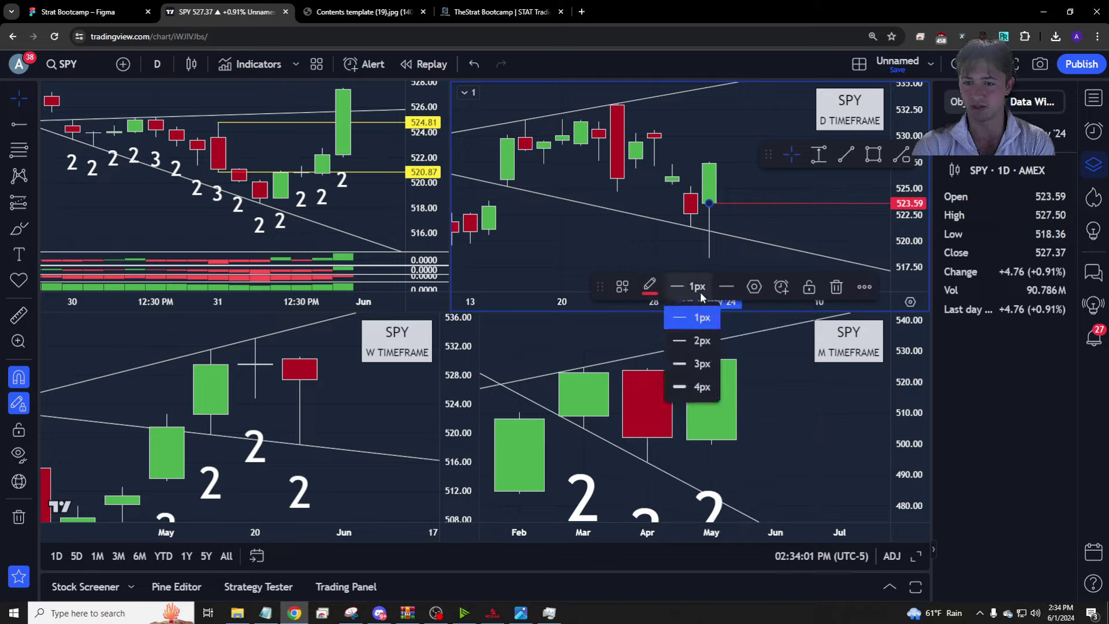
{"action": "left_click", "coordinate": [726, 287]}
{"action": "left_click", "coordinate": [768, 339]}
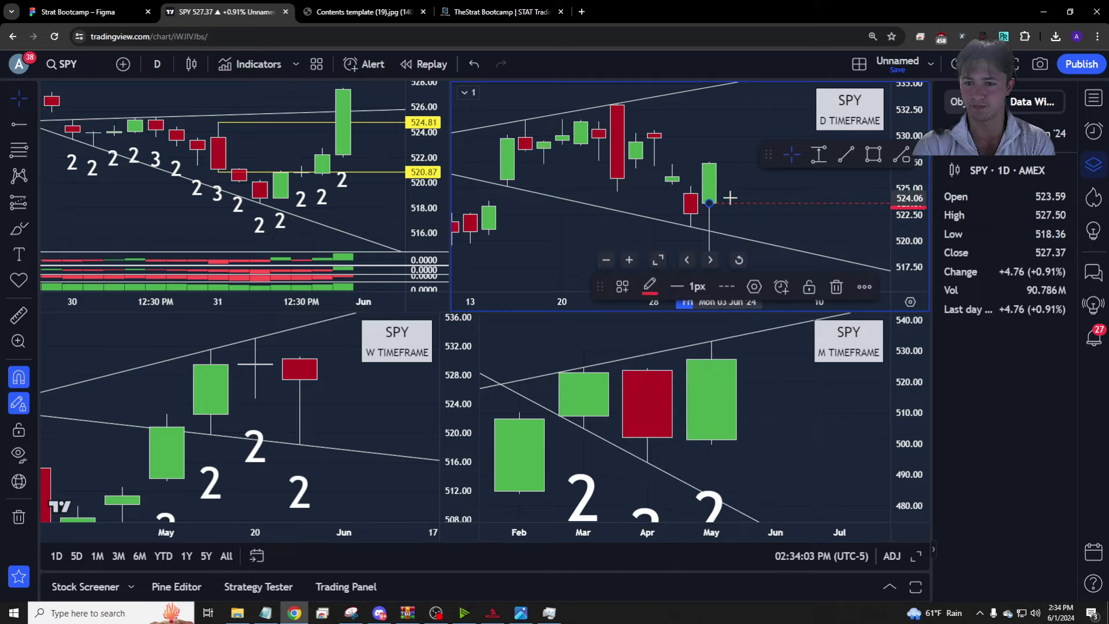
{"action": "right_click", "coordinate": [727, 201]}
{"action": "left_click", "coordinate": [786, 453]}
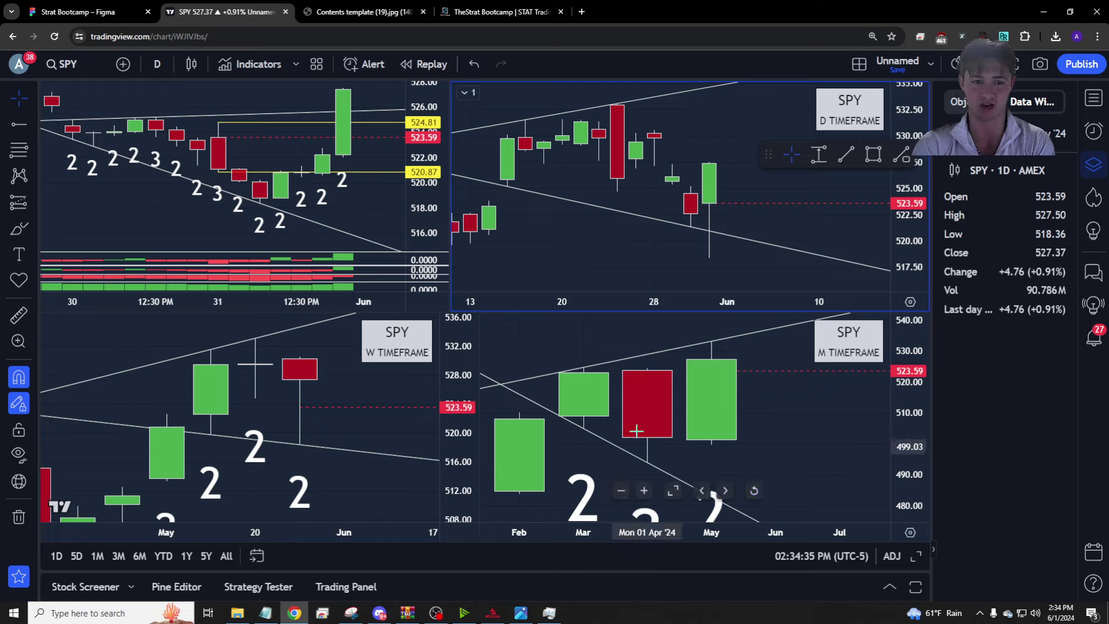
Measure the high-to-low range of the 31 May 08:30 AM candle on the hourly chart.
{"action": "scroll", "coordinate": [365, 221], "scroll_direction": "up", "scroll_amount": 2}
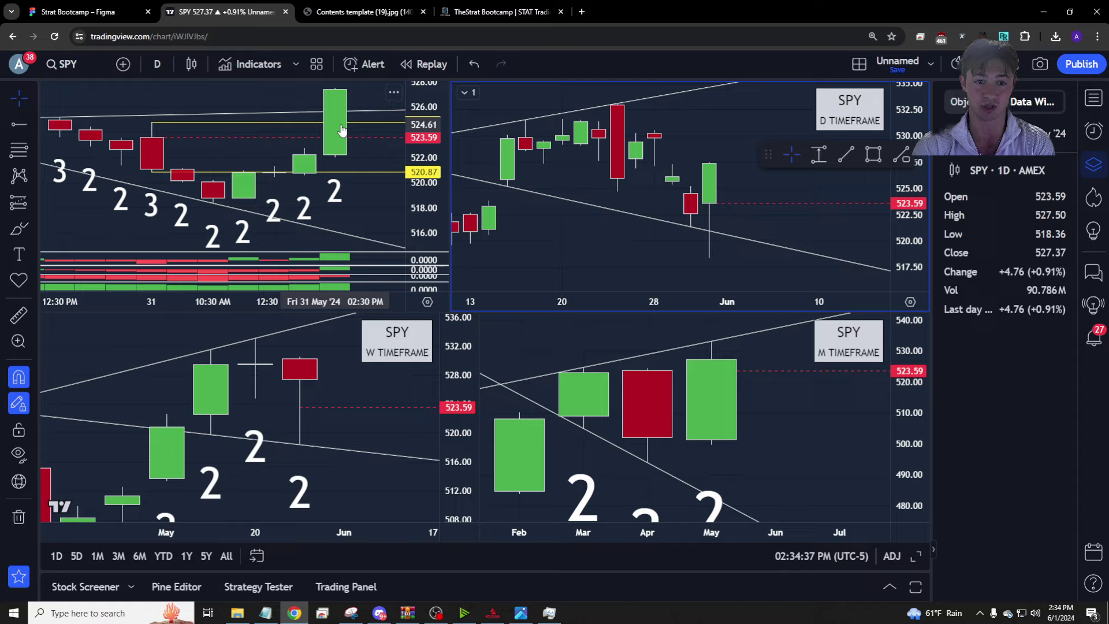
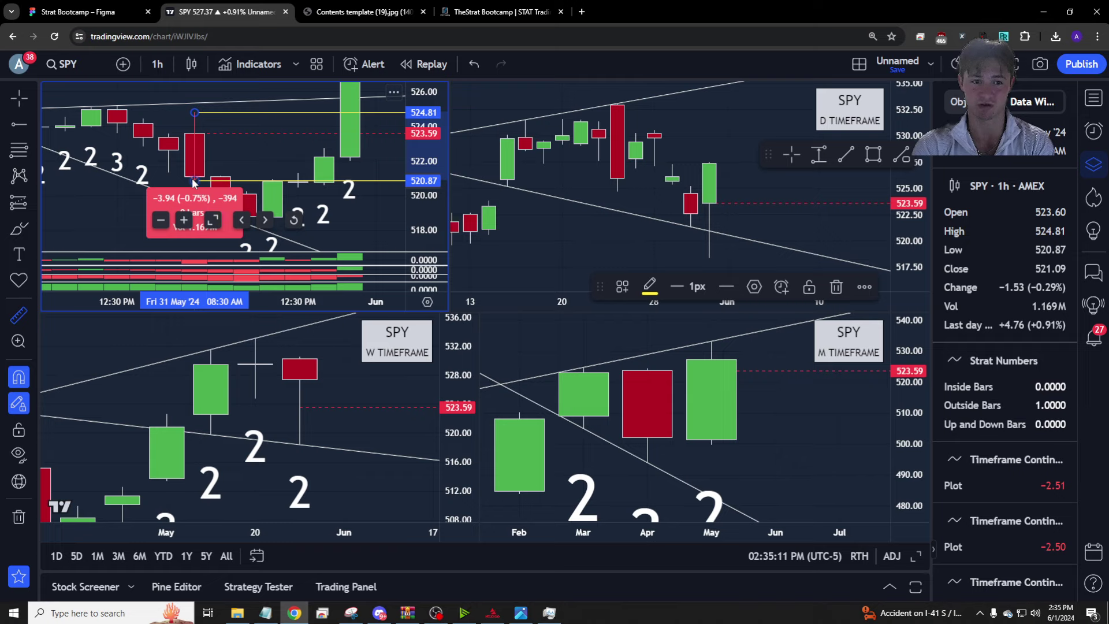
{"action": "left_click", "coordinate": [192, 177]}
{"action": "right_click", "coordinate": [433, 138]}
{"action": "left_click", "coordinate": [199, 142]}
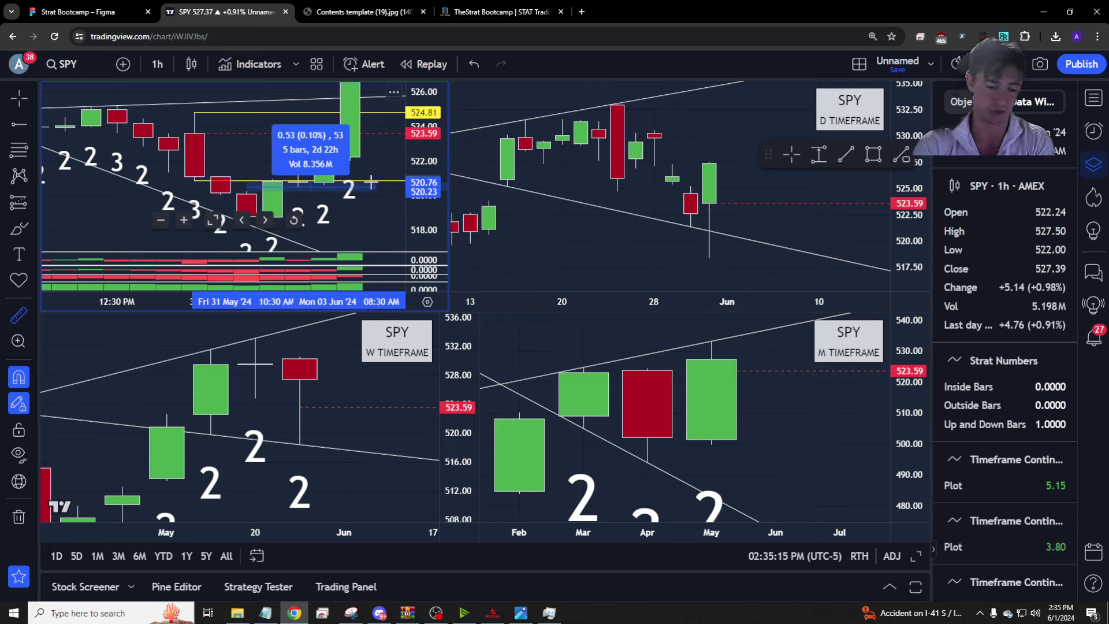
Switch the hourly SPY chart to the 15-minute interval and on to the 5-minute interval.
{"action": "type", "text": "15"}
{"action": "key", "text": "Return"}
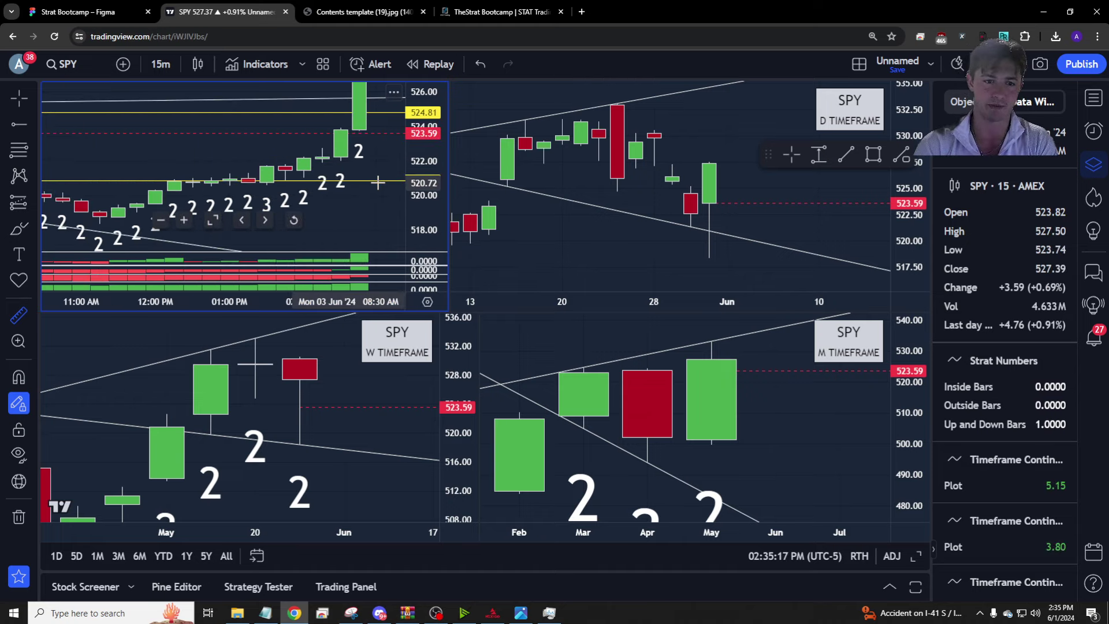
{"action": "left_click", "coordinate": [386, 153]}
{"action": "type", "text": "5"}
{"action": "key", "text": "Return"}
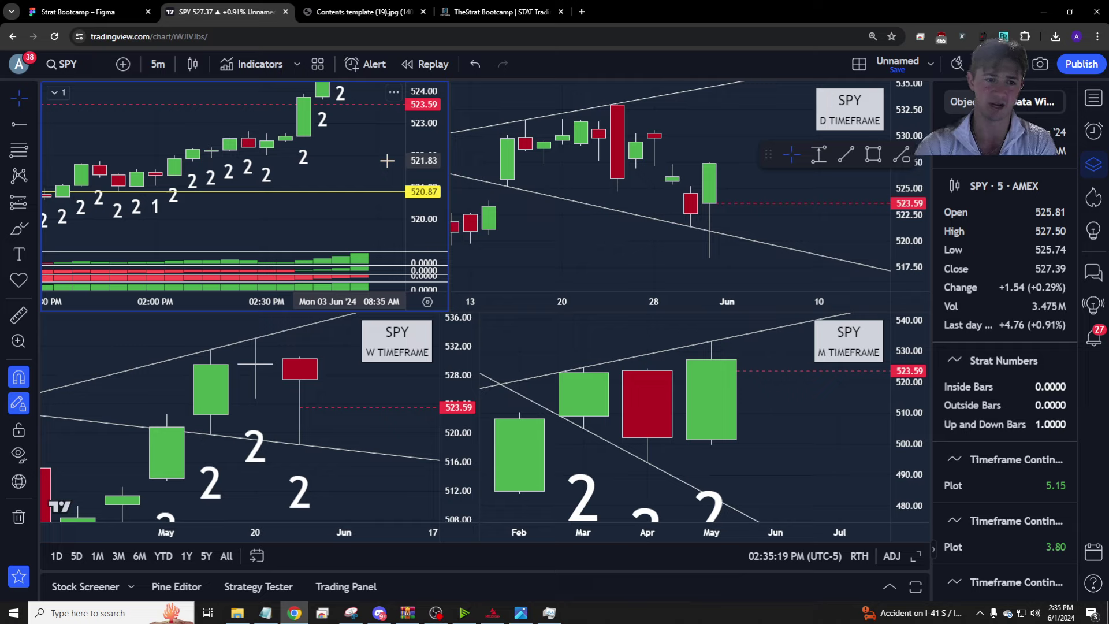
Draw red dashed horizontal rays on the 5-minute chart at the 31 May 02:00 PM and 02:30 PM candle highs, 521.54 and 522.66.
{"action": "scroll", "coordinate": [387, 160], "scroll_direction": "down", "scroll_amount": 5}
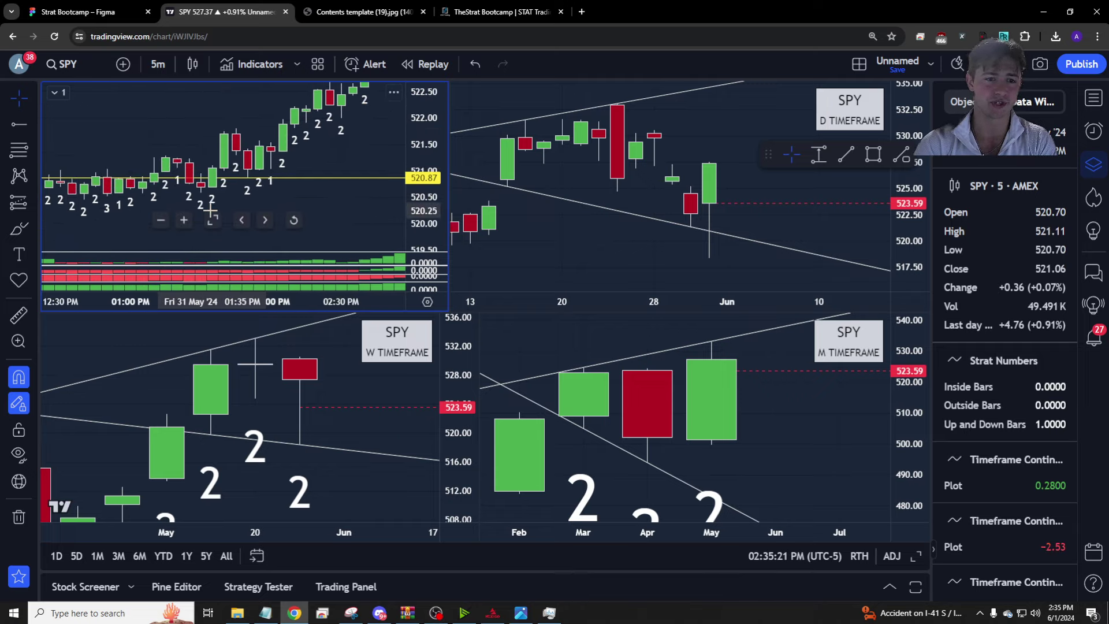
{"action": "scroll", "coordinate": [381, 132], "scroll_direction": "down", "scroll_amount": 3}
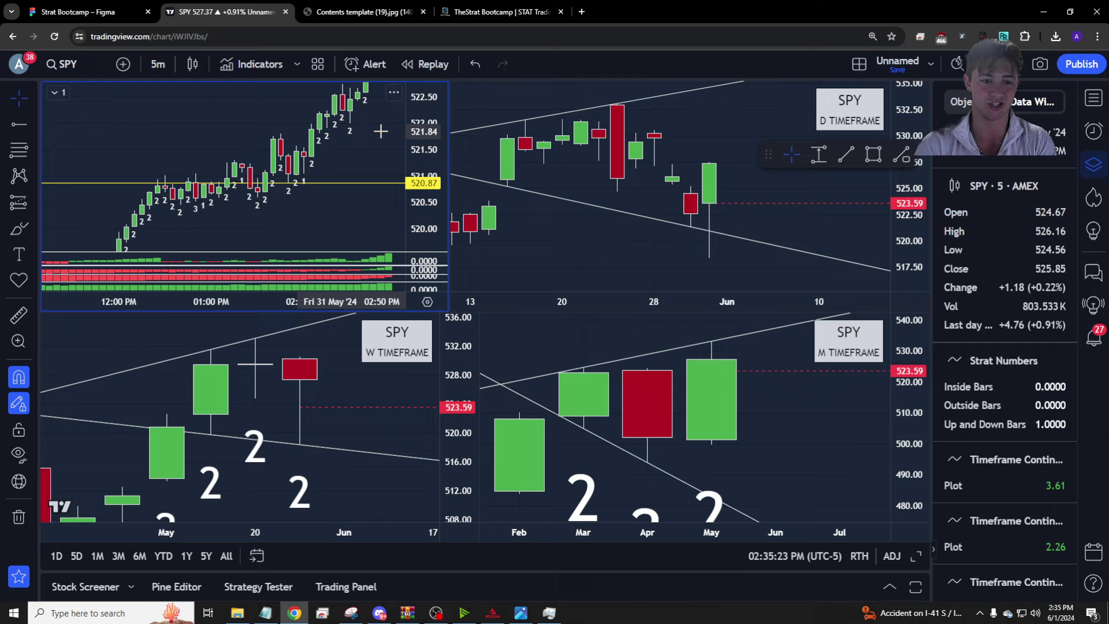
{"action": "scroll", "coordinate": [329, 168], "scroll_direction": "up", "scroll_amount": 2}
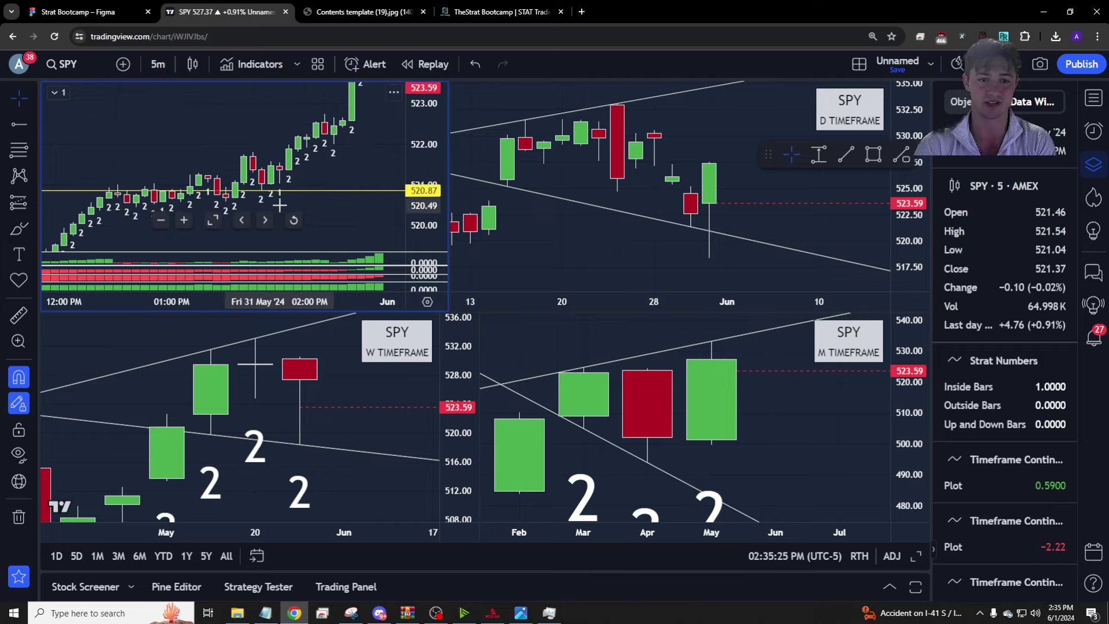
{"action": "key", "text": "alt+t"}
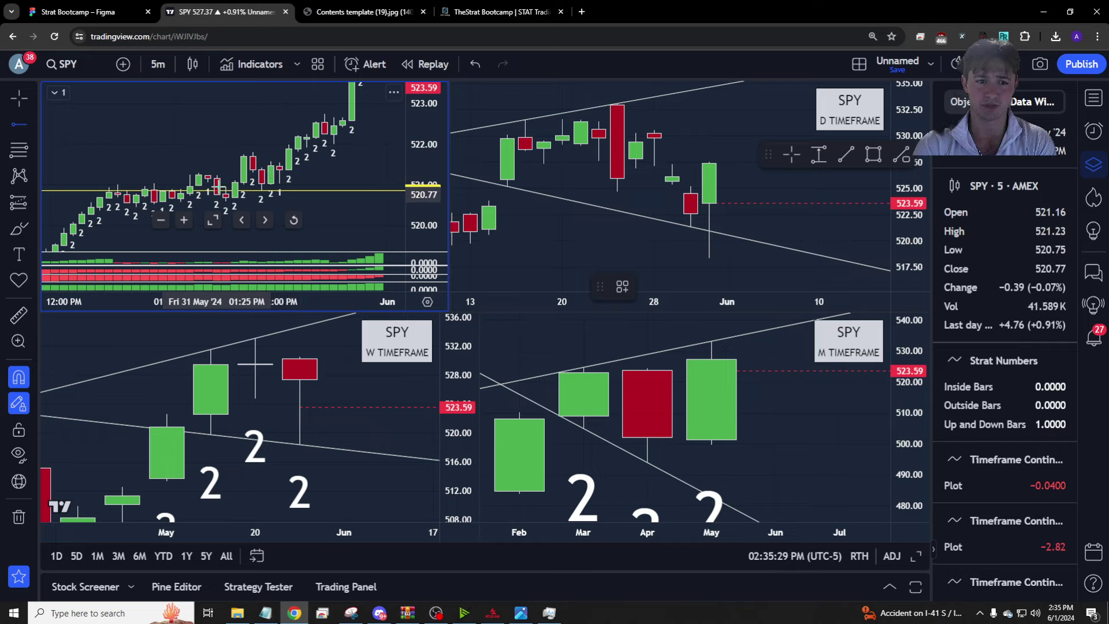
{"action": "left_click", "coordinate": [278, 162]}
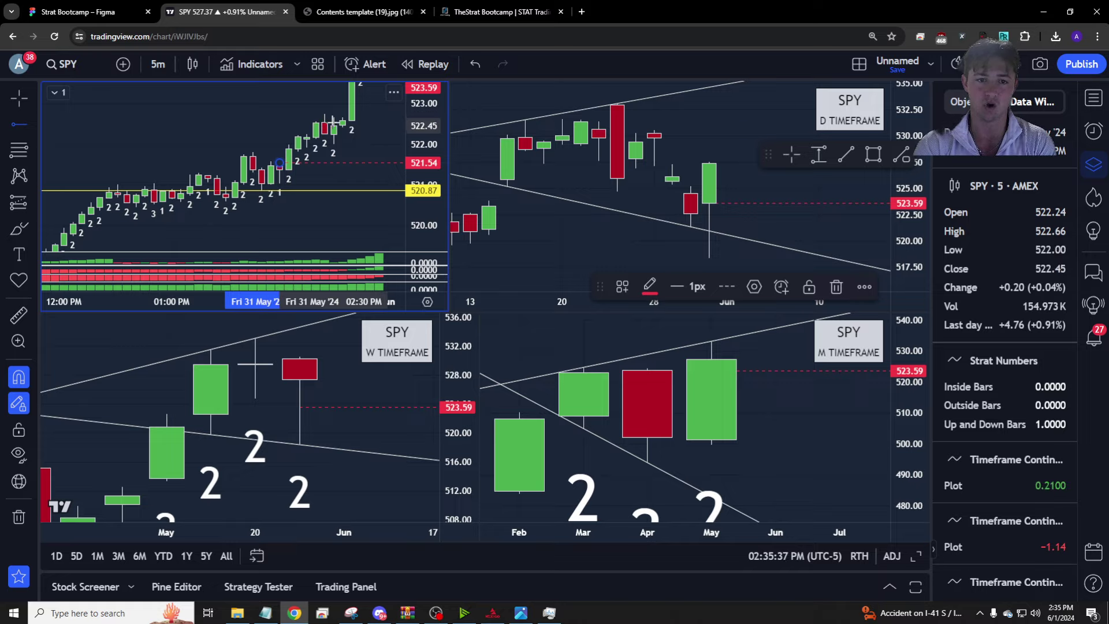
{"action": "key", "text": "Escape"}
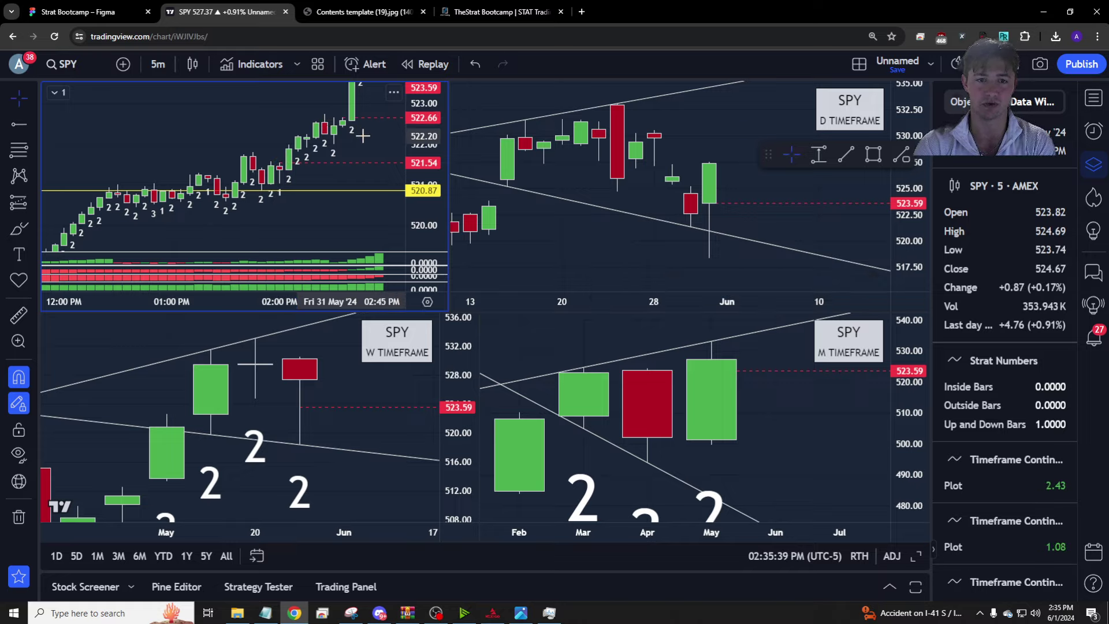
{"action": "left_click_drag", "start_coordinate": [353, 142], "coordinate": [379, 142]}
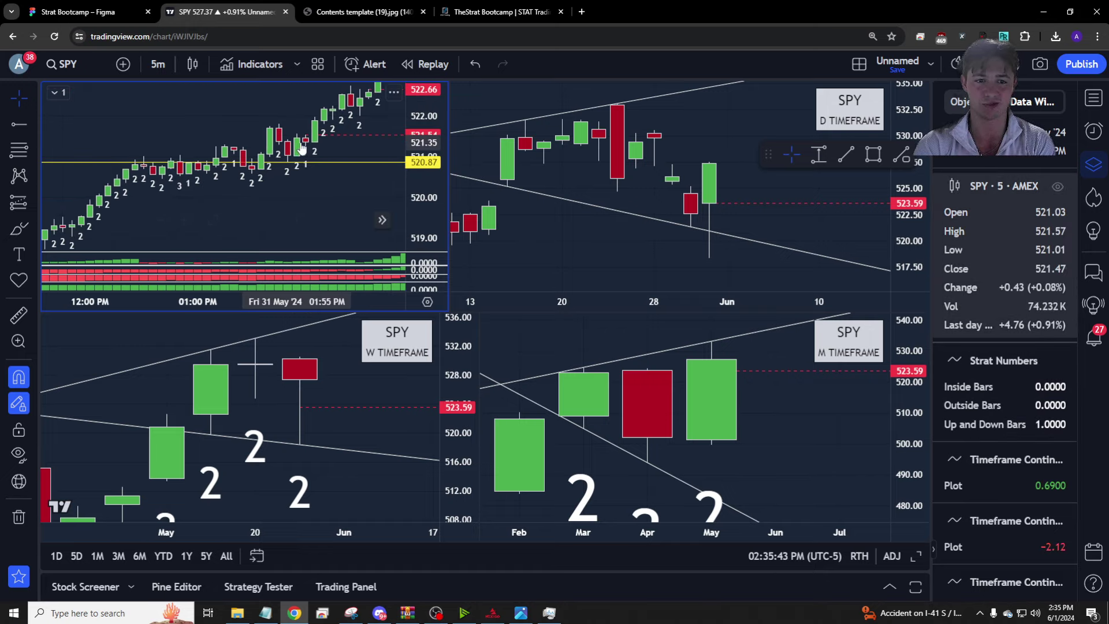
{"action": "left_click", "coordinate": [381, 219]}
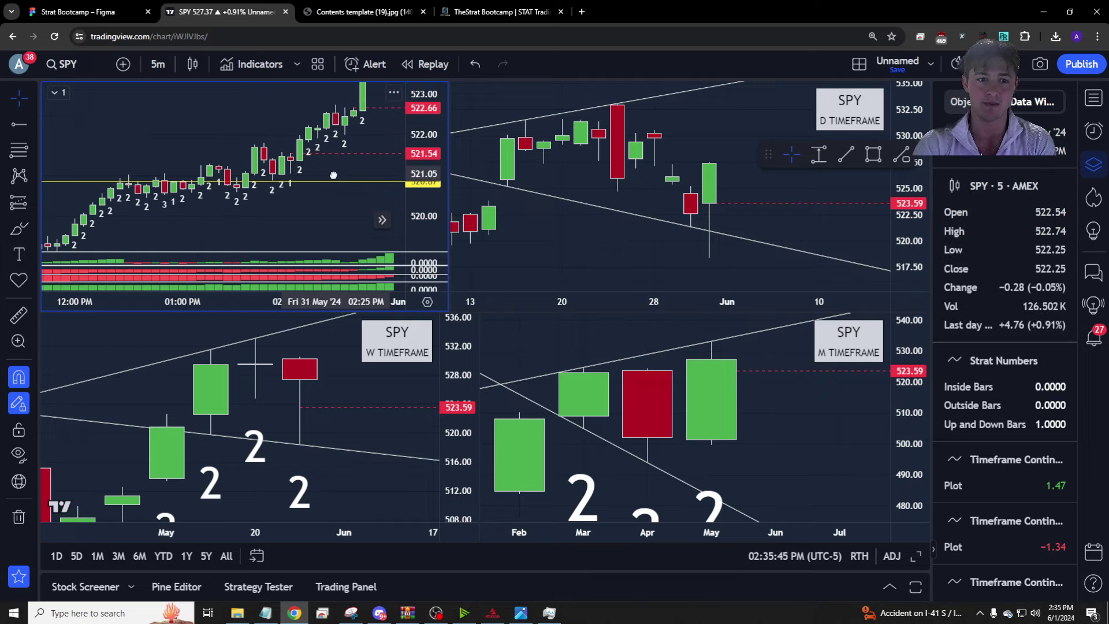
{"action": "scroll", "coordinate": [250, 183], "scroll_direction": "up", "scroll_amount": 3}
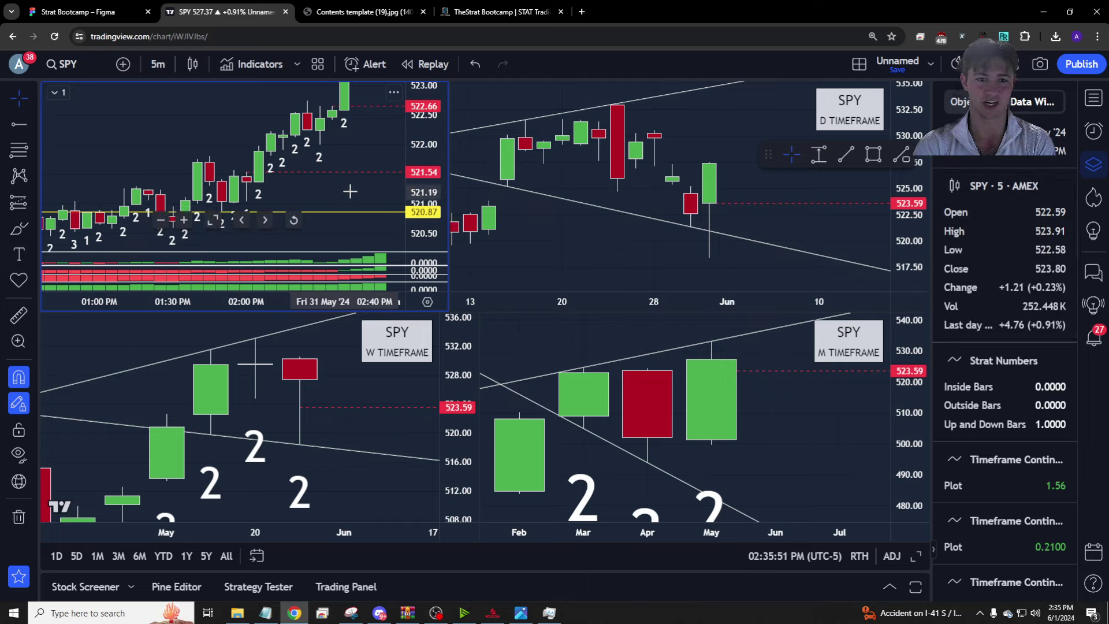
Examine the 31 May afternoon rally on the 5-minute SPY chart against the reclaim levels and the broadening formation.
{"action": "scroll", "coordinate": [346, 179], "scroll_direction": "left", "scroll_amount": 4}
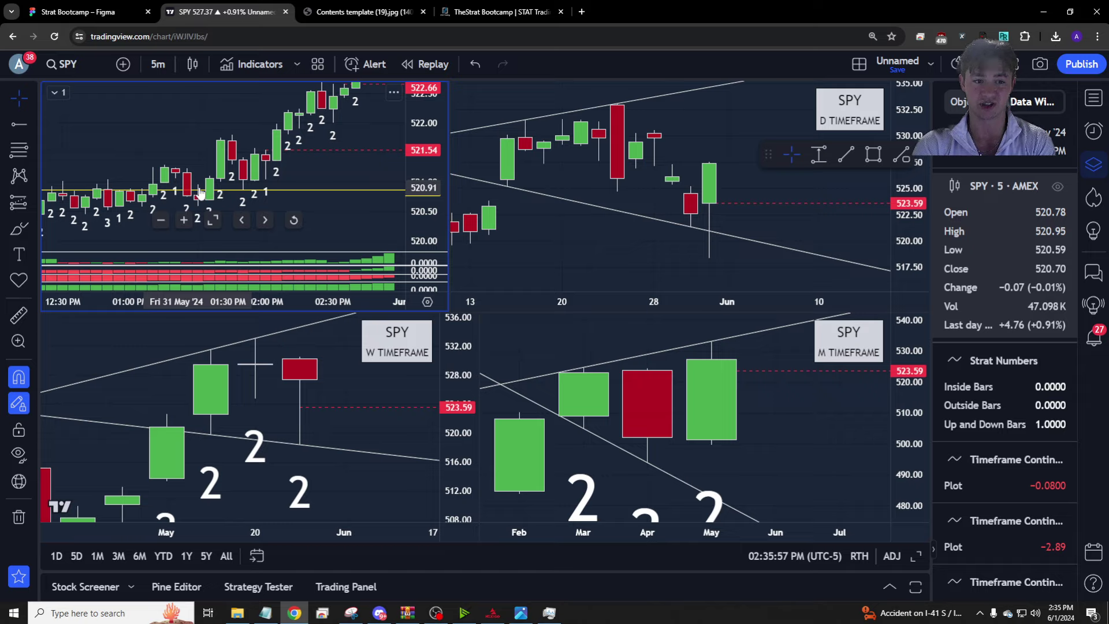
{"action": "scroll", "coordinate": [260, 162], "scroll_direction": "right", "scroll_amount": 3}
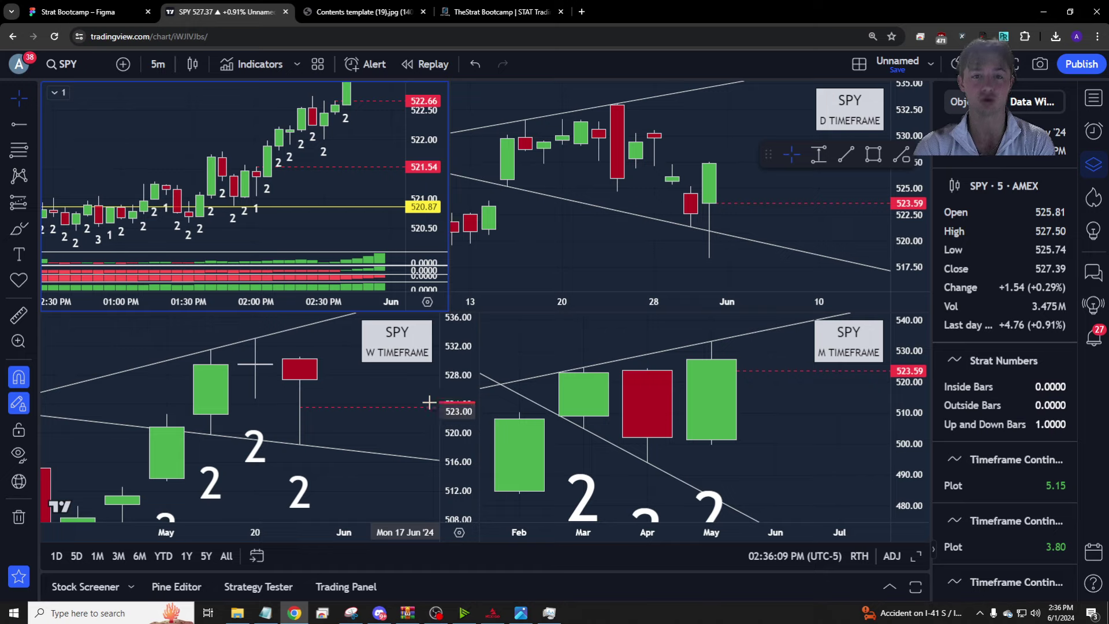
{"action": "scroll", "coordinate": [358, 162], "scroll_direction": "up", "scroll_amount": 2}
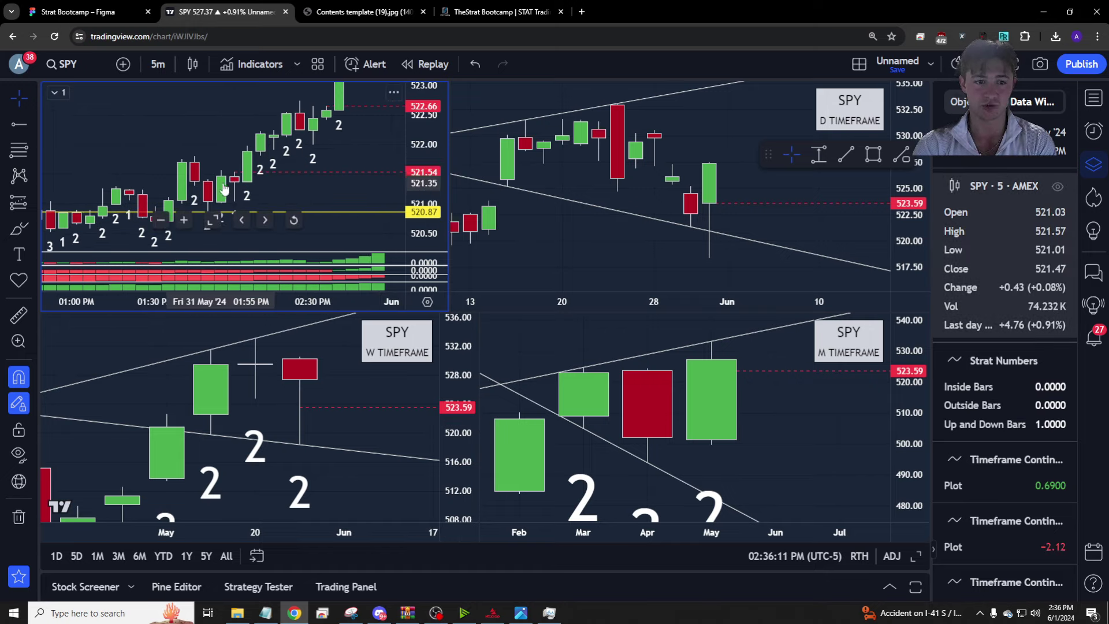
{"action": "left_click_drag", "start_coordinate": [329, 136], "coordinate": [308, 136]}
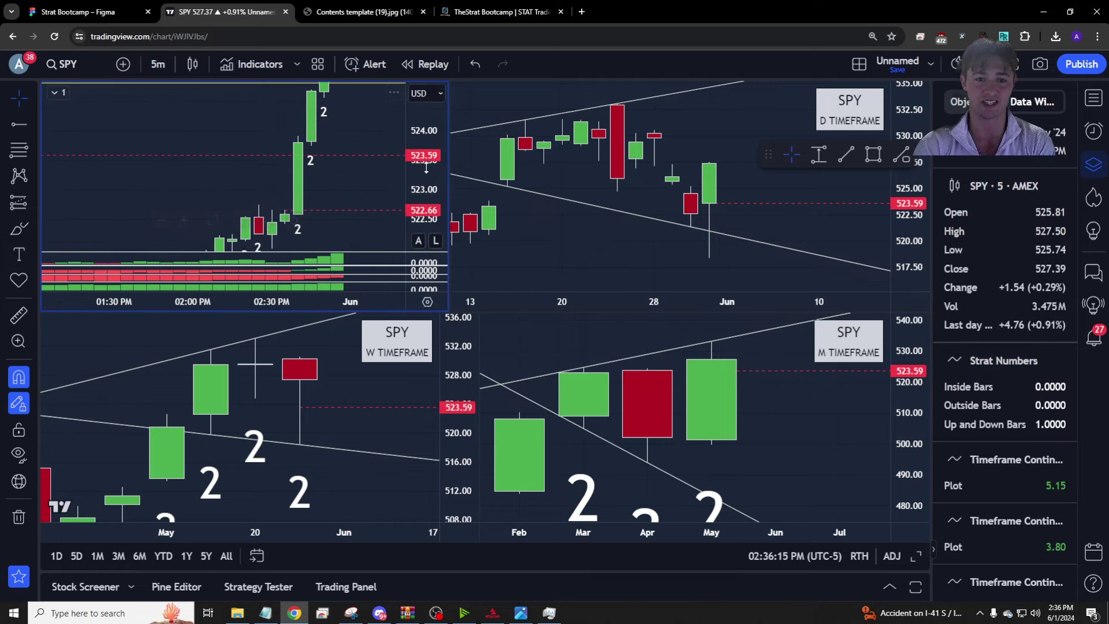
{"action": "scroll", "coordinate": [346, 214], "scroll_direction": "down", "scroll_amount": 2}
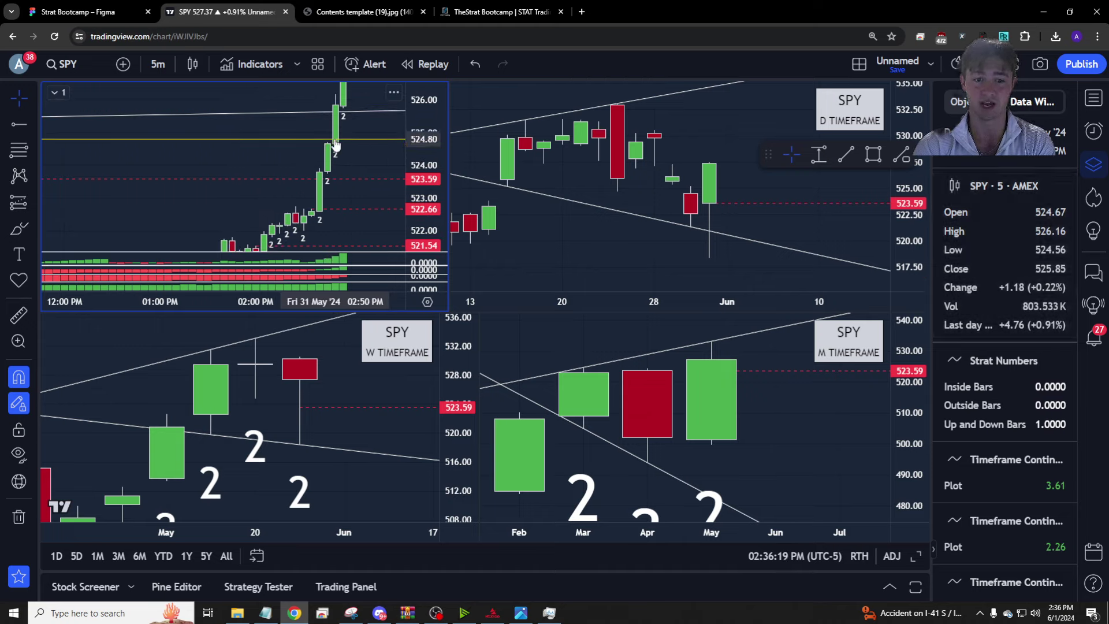
{"action": "scroll", "coordinate": [335, 143], "scroll_direction": "down", "scroll_amount": 5}
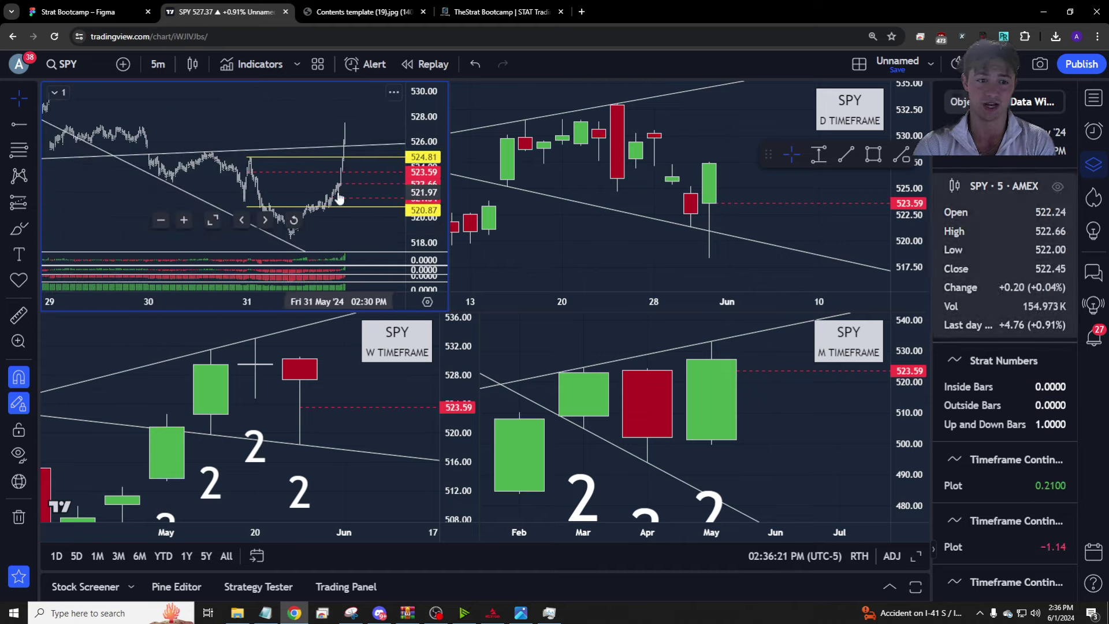
{"action": "scroll", "coordinate": [339, 198], "scroll_direction": "up", "scroll_amount": 4}
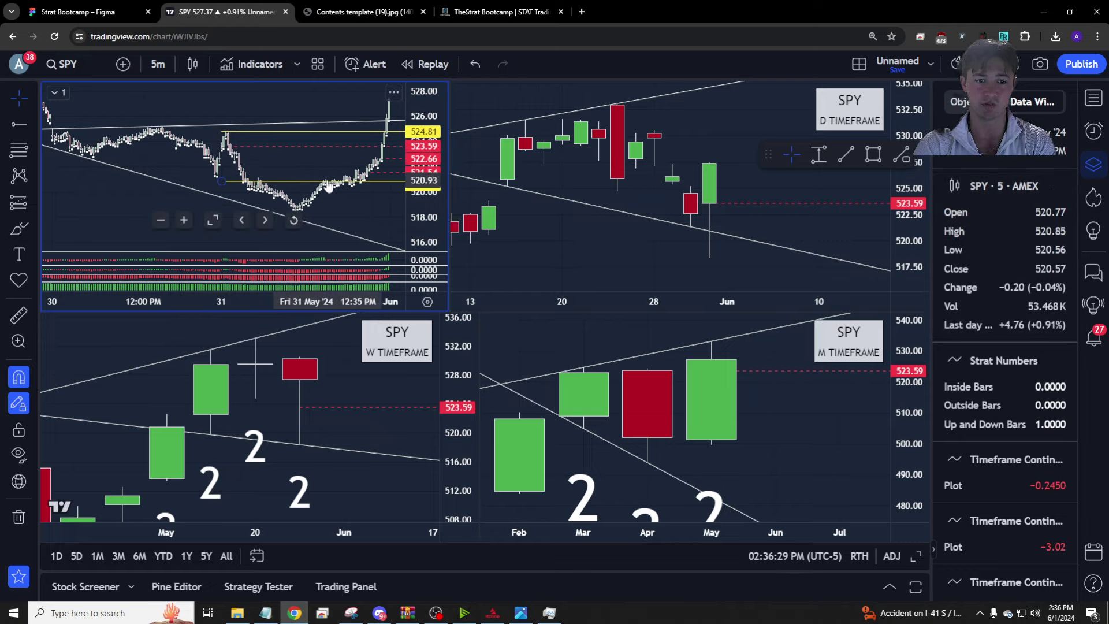
Review the lower-timeframe level-of-reclaim diagram in the Figma Strat Bootcamp file and return to the SPY charts in TradingView.
{"action": "left_click", "coordinate": [88, 8]}
{"action": "scroll", "coordinate": [774, 277], "scroll_direction": "down", "scroll_amount": 3}
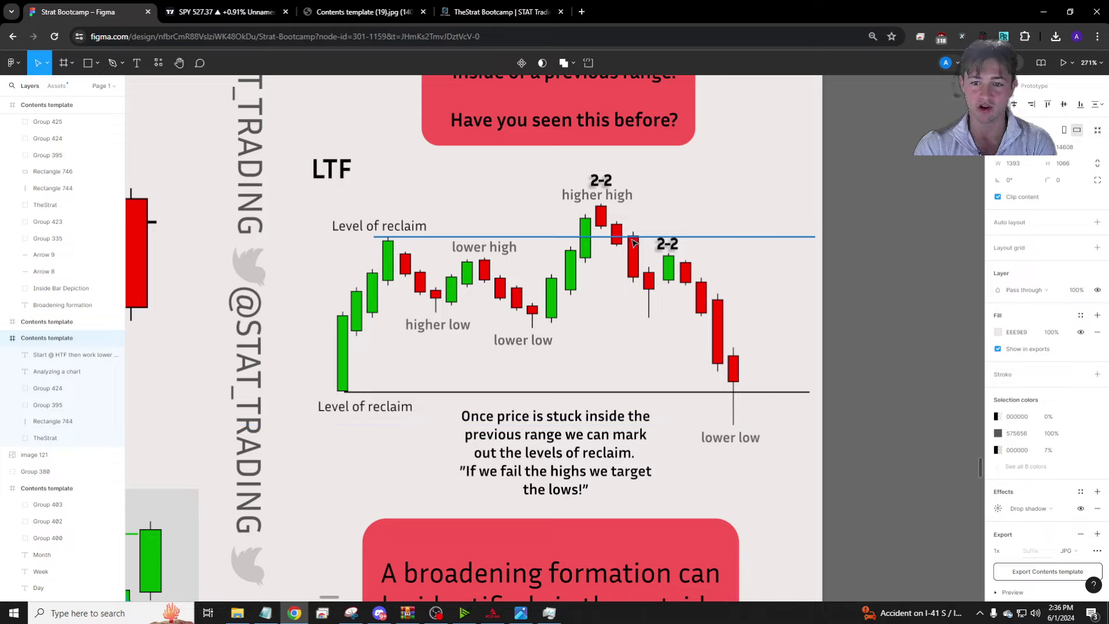
{"action": "left_click", "coordinate": [173, 15]}
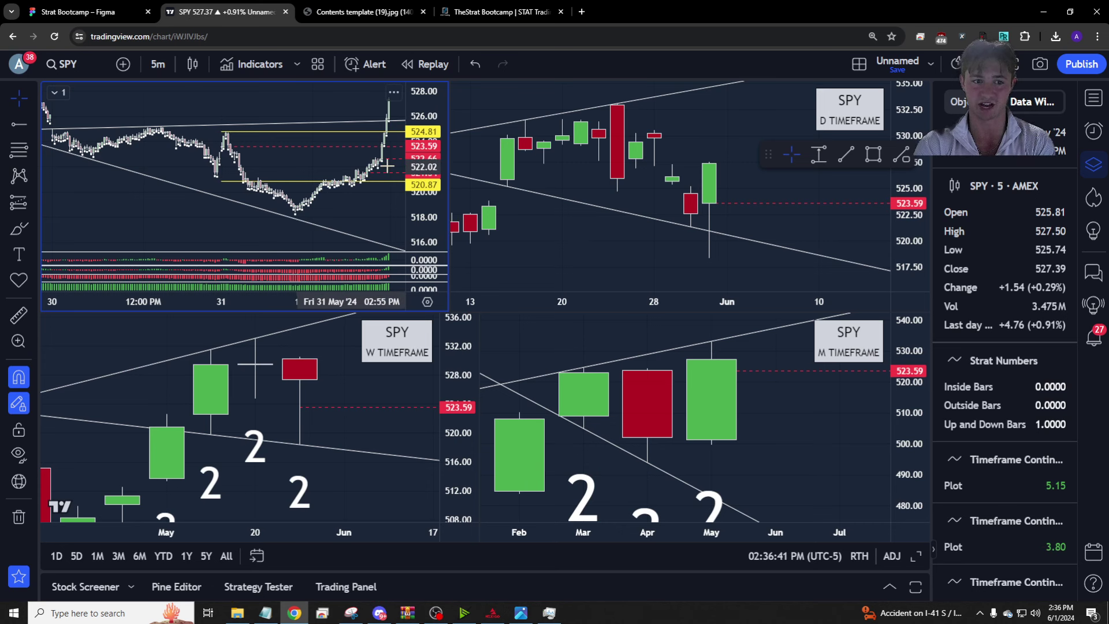
{"action": "left_click_drag", "start_coordinate": [373, 223], "coordinate": [357, 224]}
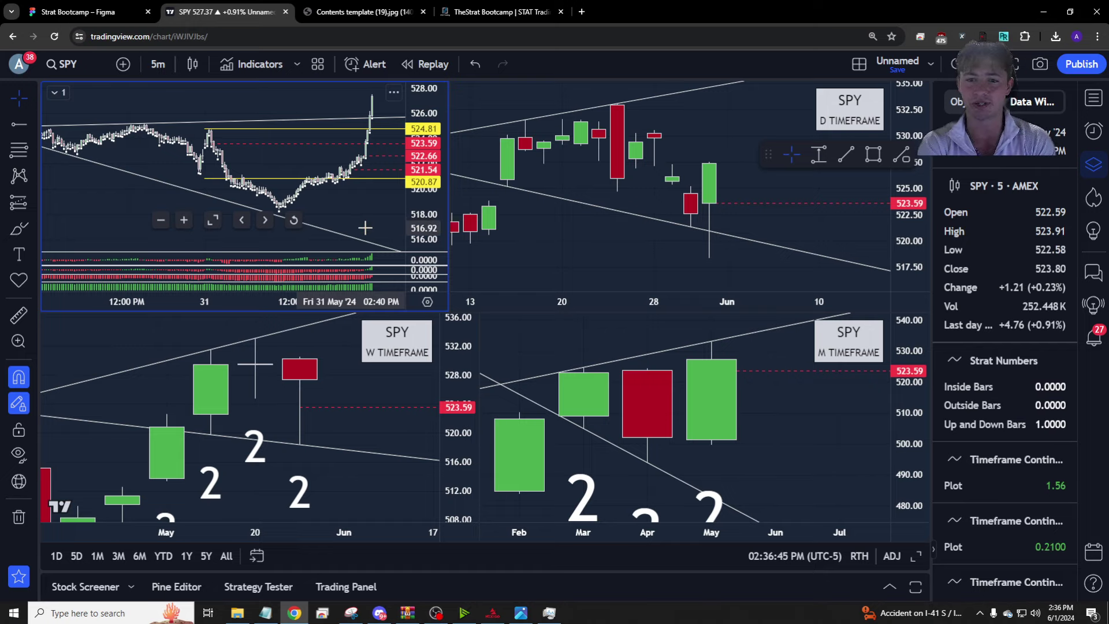
Load XLU and next XLV in the four-chart layout to compare the sector ETFs.
{"action": "key", "text": "x"}
{"action": "key", "text": "Escape"}
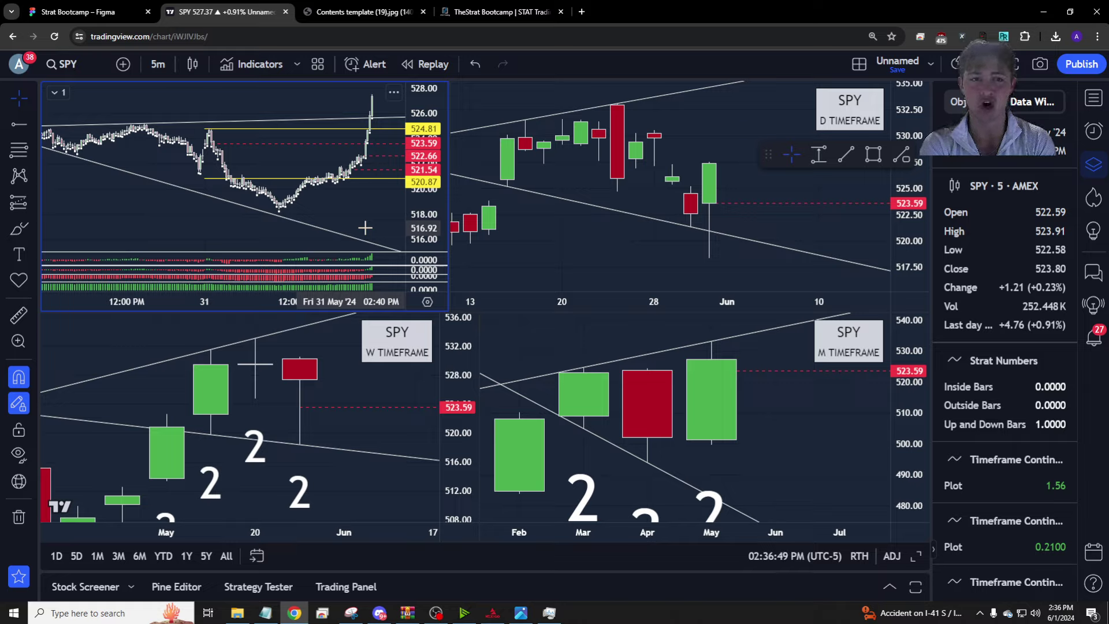
{"action": "type", "text": "xlu"}
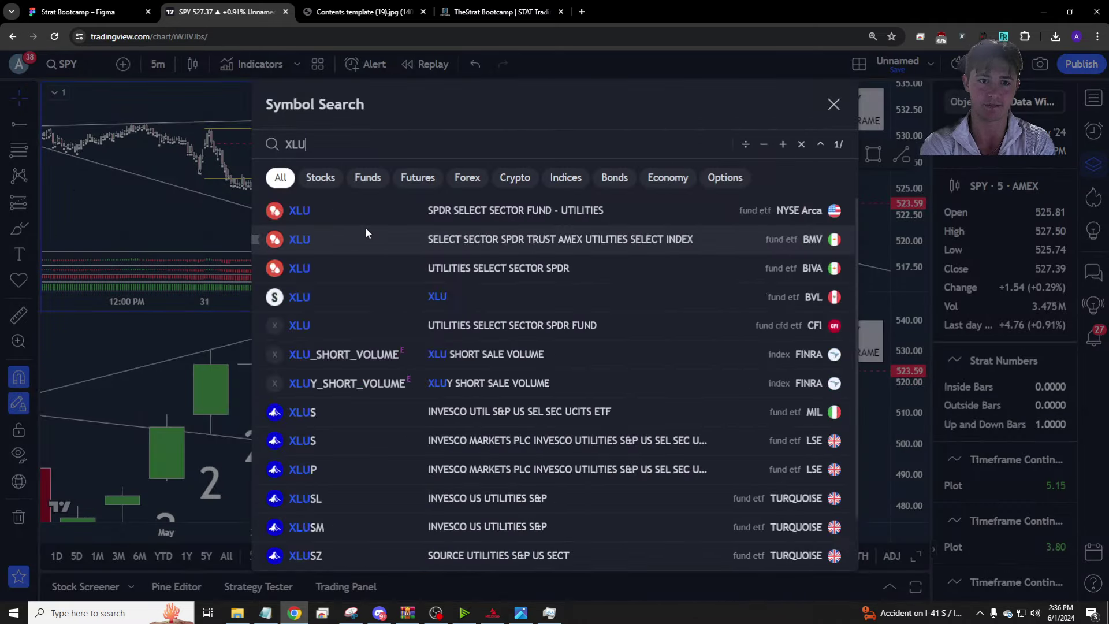
{"action": "key", "text": "Return"}
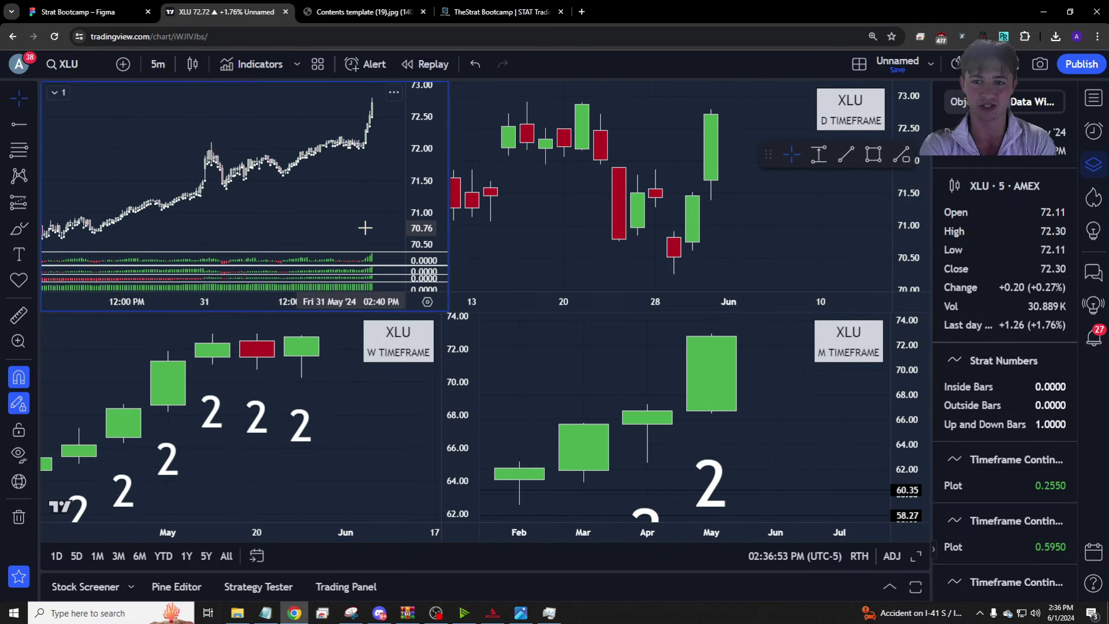
{"action": "type", "text": "xlv"}
{"action": "key", "text": "Return"}
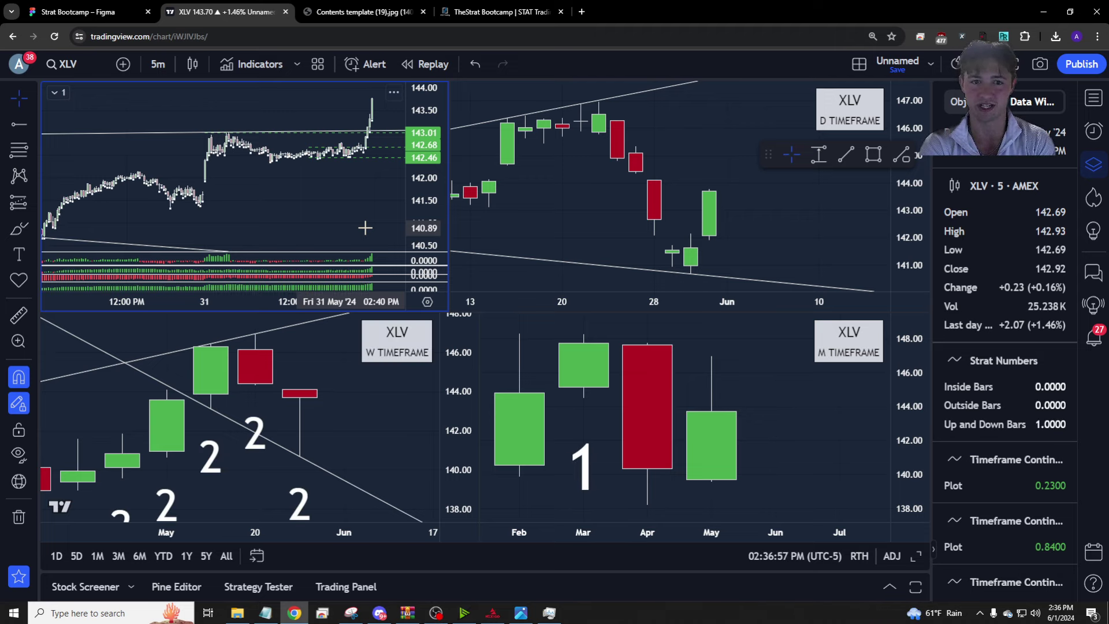
Check IWM and DIA in the four-chart layout, and return to XLV.
{"action": "type", "text": "iwm"}
{"action": "key", "text": "Return"}
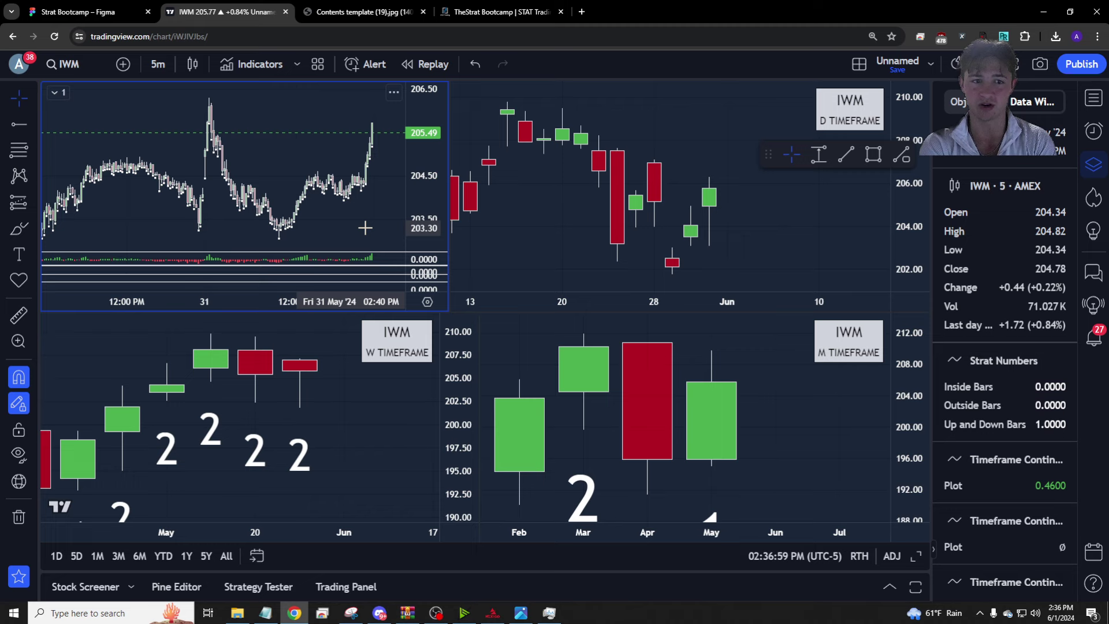
{"action": "type", "text": "dia"}
{"action": "key", "text": "Return"}
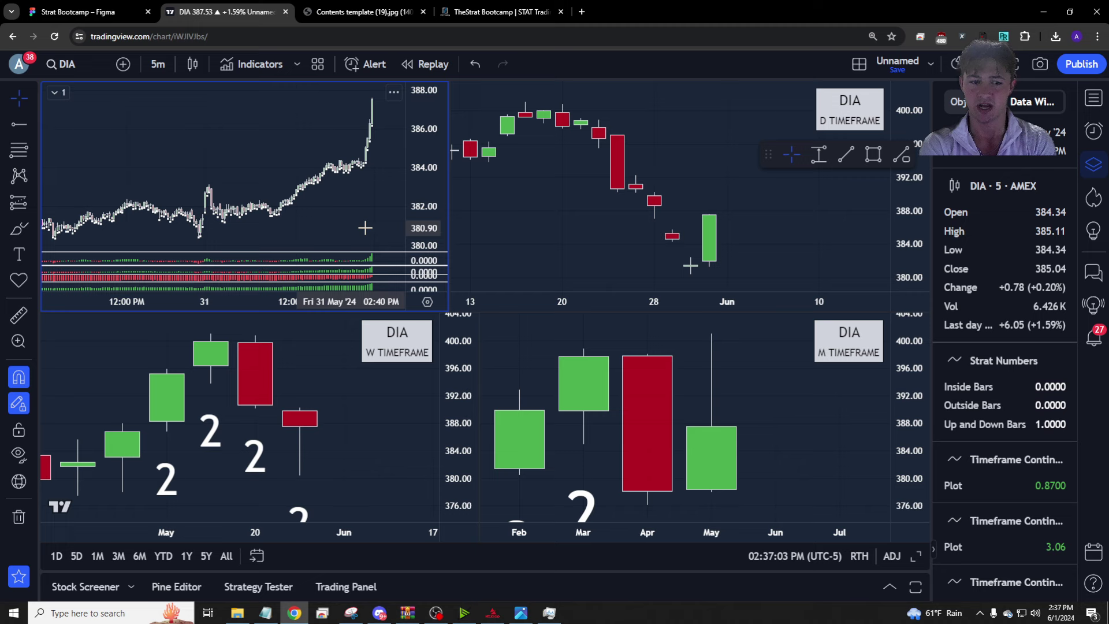
{"action": "type", "text": "xlv"}
{"action": "key", "text": "Return"}
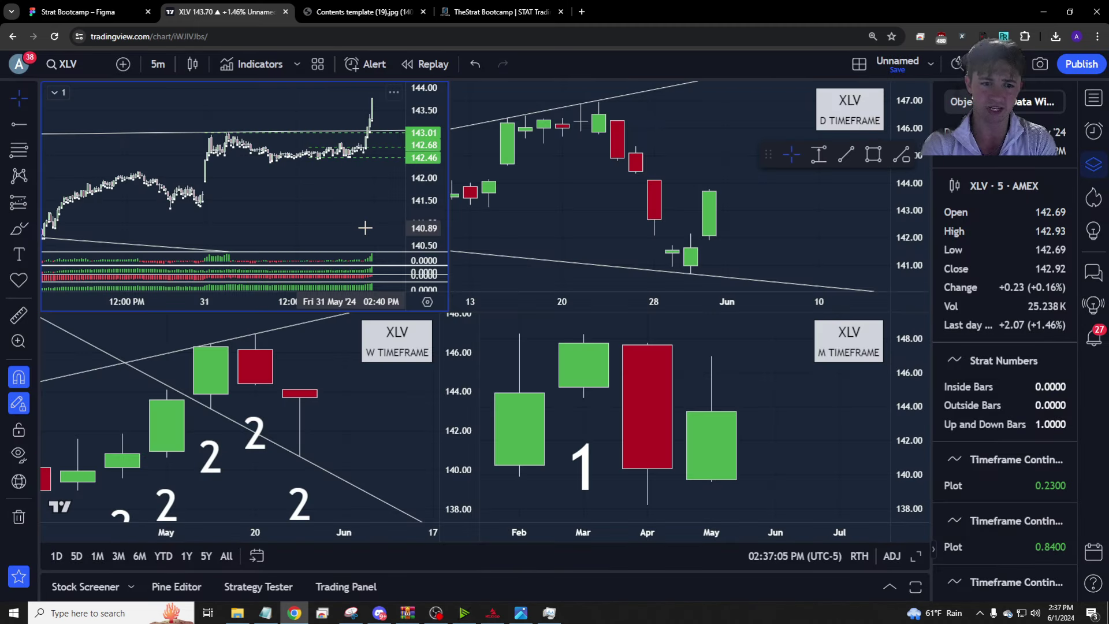
Open the Notepad watchlist and highlight the "XLV 3-2u" and "CVS JNJ UNH ABBV" lines under Observ.
{"action": "left_click", "coordinate": [268, 613]}
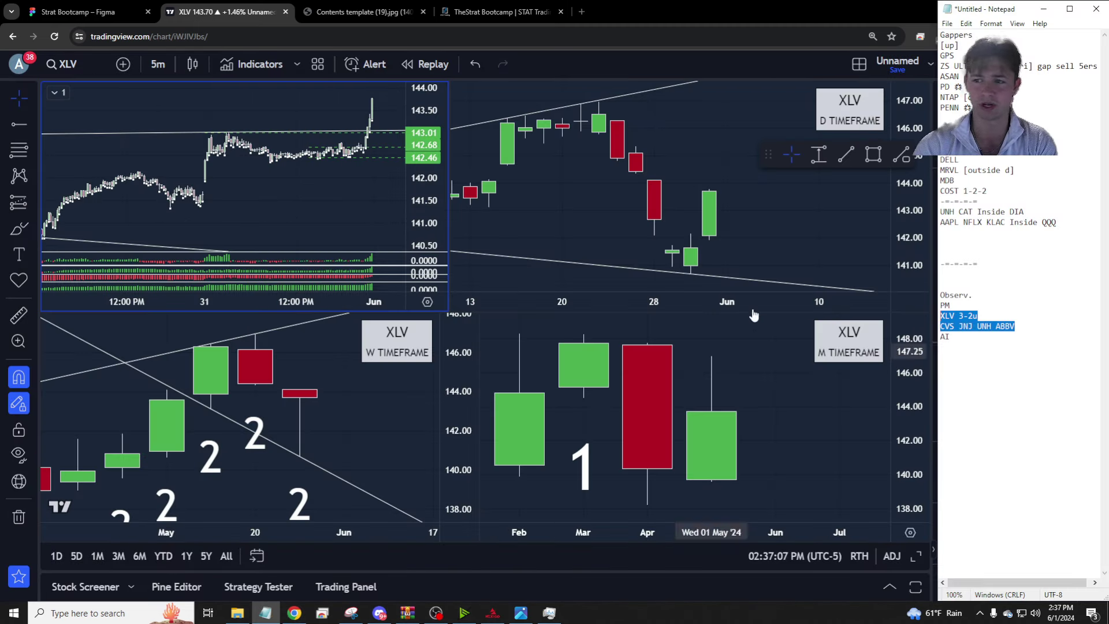
{"action": "left_click", "coordinate": [1008, 293]}
{"action": "left_click_drag", "start_coordinate": [1028, 326], "coordinate": [931, 314]}
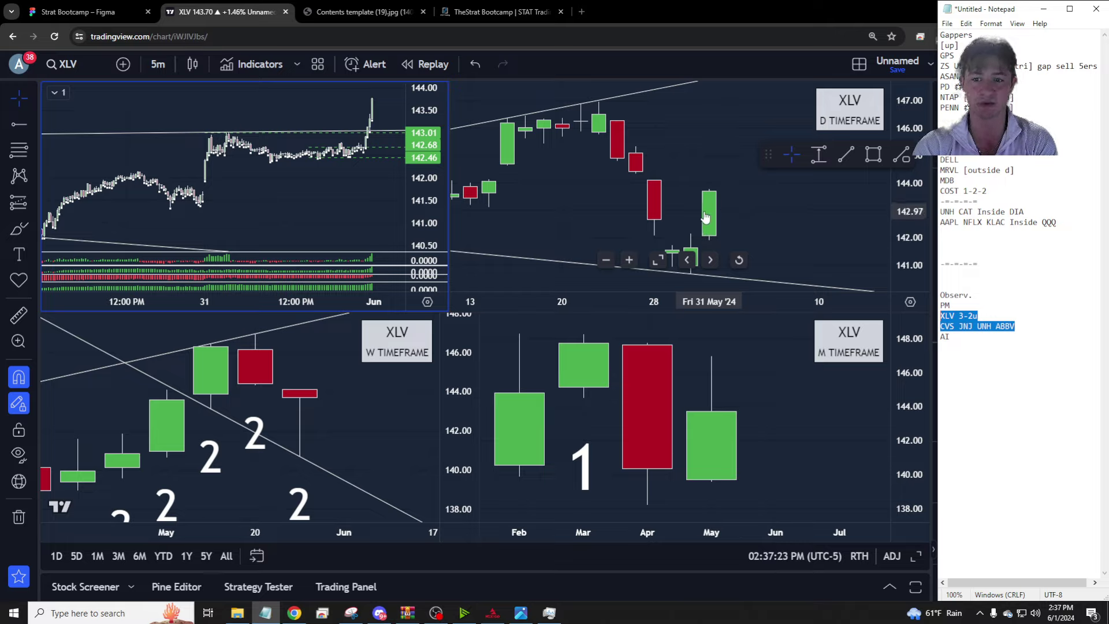
{"action": "left_click", "coordinate": [1012, 318]}
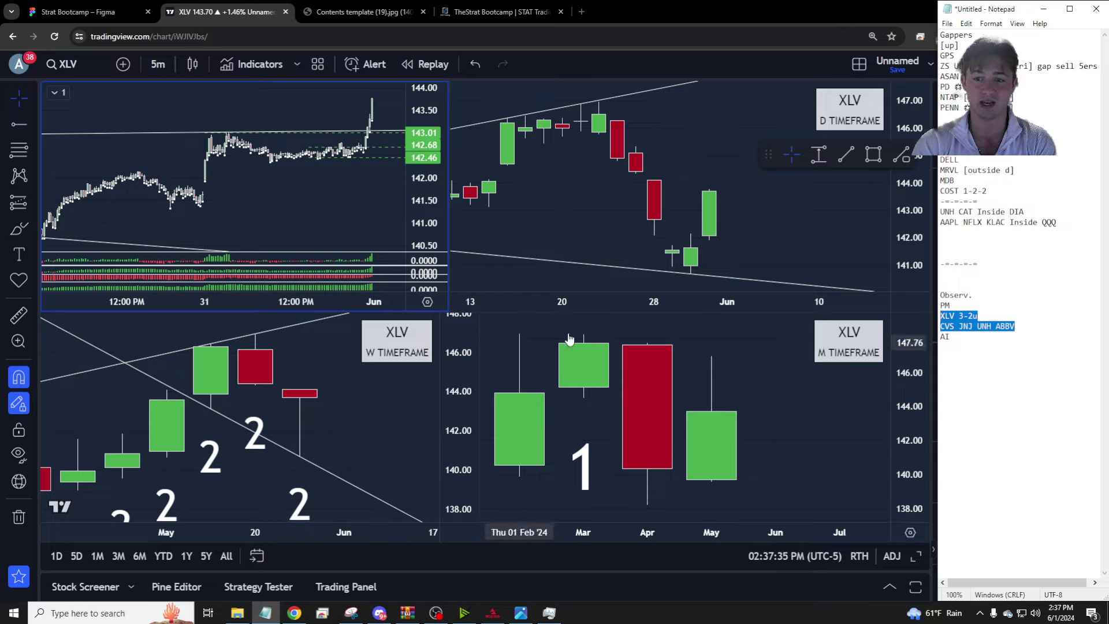
Return to TradingView and switch the 5-minute XLV chart to the 1-hour interval, framing the 31 May candles.
{"action": "left_click", "coordinate": [383, 191]}
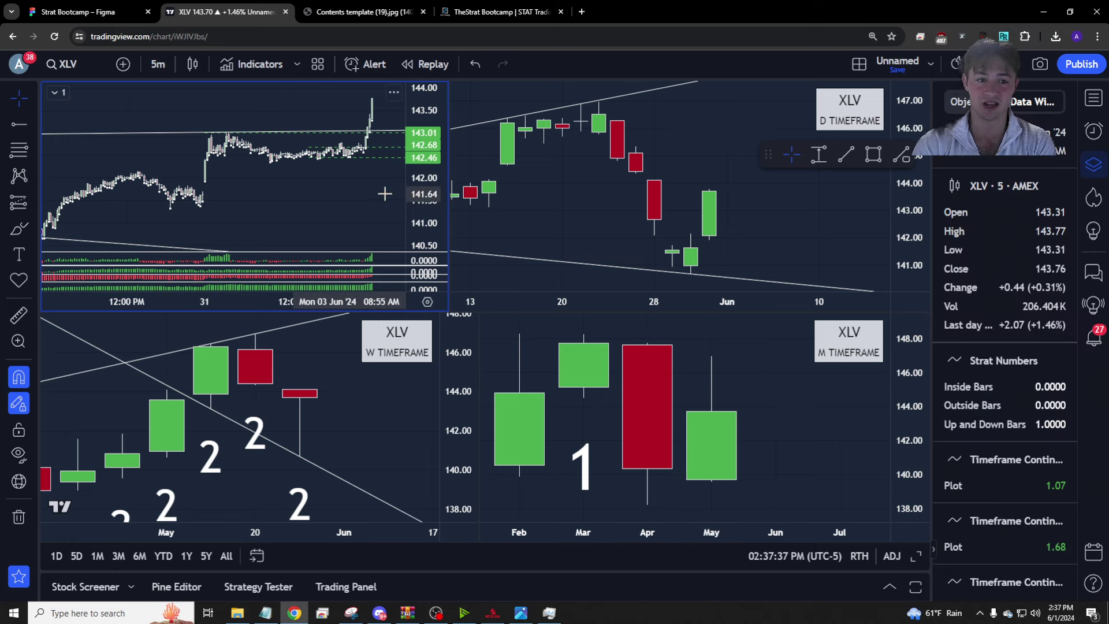
{"action": "scroll", "coordinate": [358, 197], "scroll_direction": "up", "scroll_amount": 5}
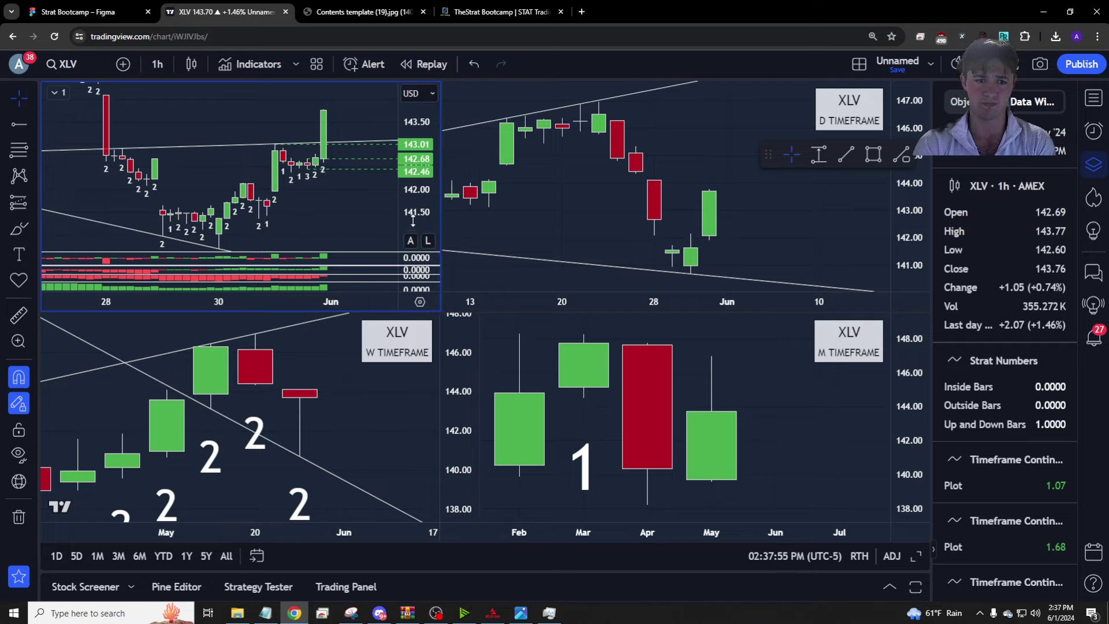
{"action": "scroll", "coordinate": [413, 220], "scroll_direction": "up", "scroll_amount": 5}
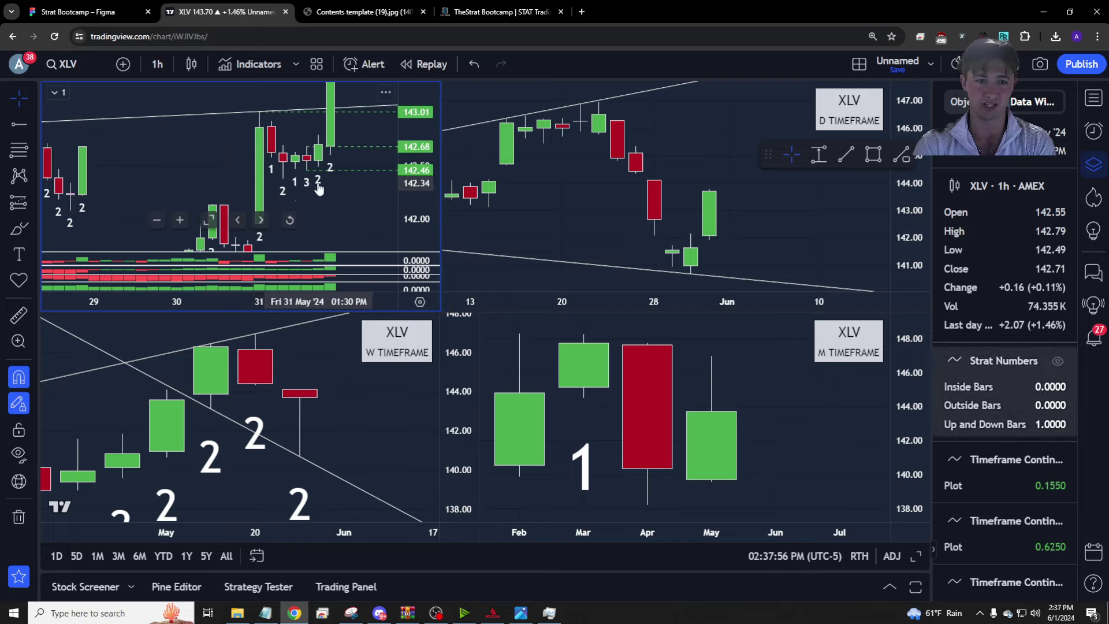
Review the "Analyzing a Chart" checklist and the Figma level-of-reclaim diagram, and return to the XLV charts.
{"action": "left_click", "coordinate": [493, 15]}
{"action": "left_click", "coordinate": [349, 16]}
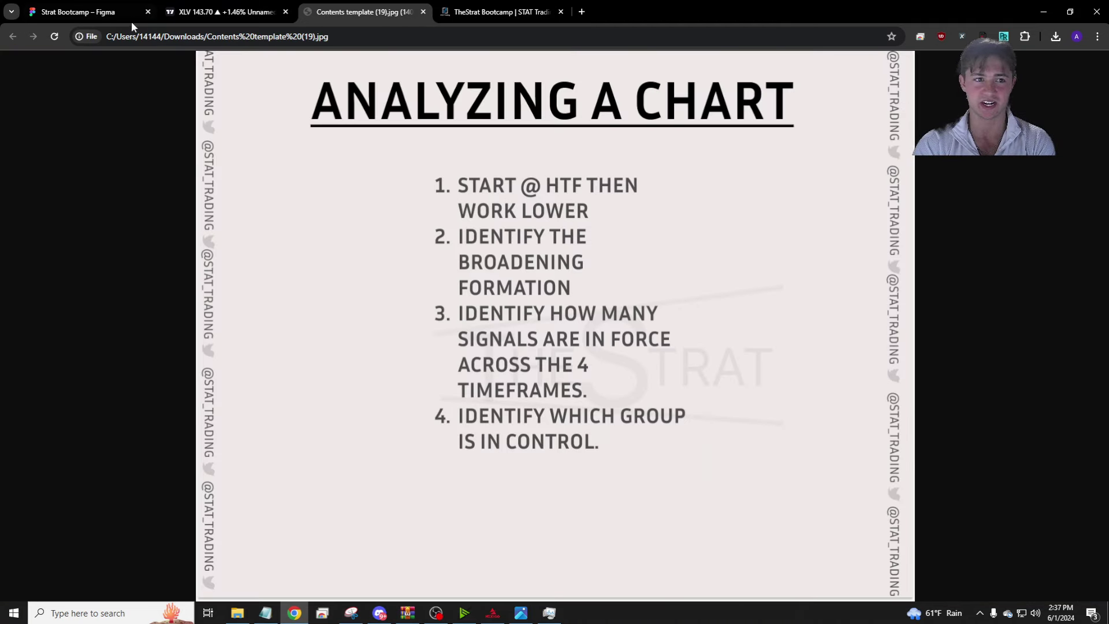
{"action": "left_click", "coordinate": [87, 12]}
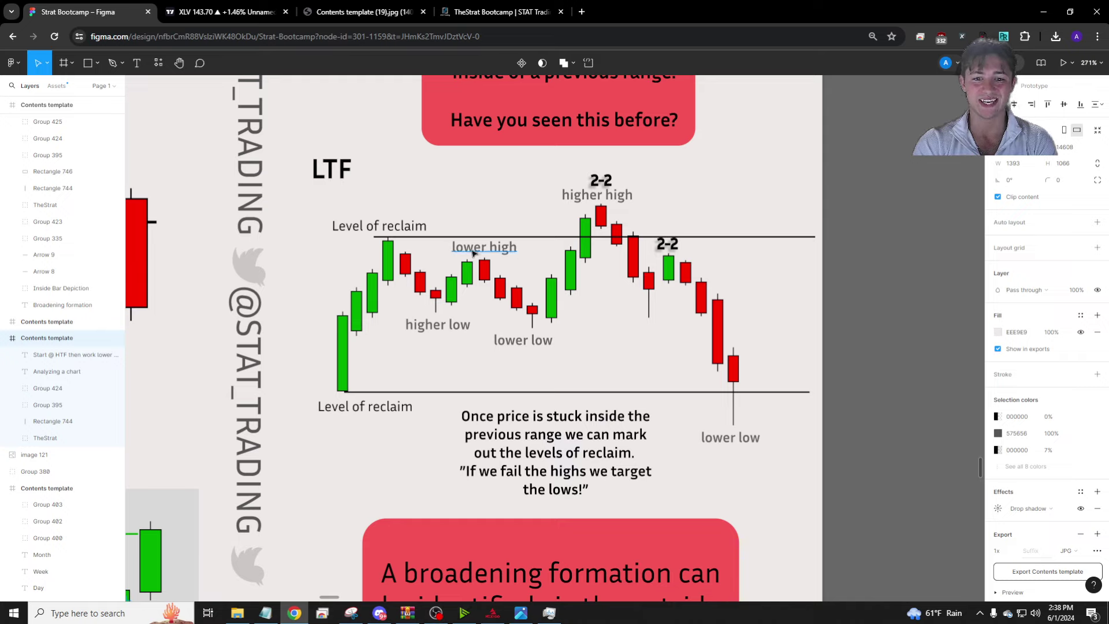
{"action": "left_click", "coordinate": [228, 11]}
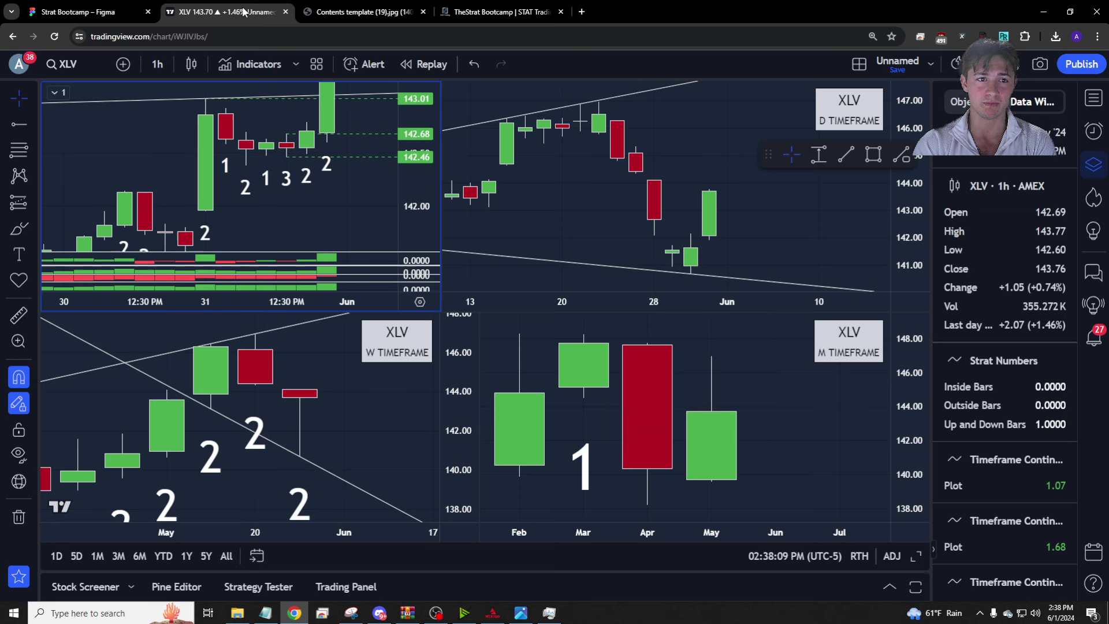
Examine the 31 May hourly XLV candles and signal levels against the daily candles and broadening formation.
{"action": "scroll", "coordinate": [359, 195], "scroll_direction": "up", "scroll_amount": 2}
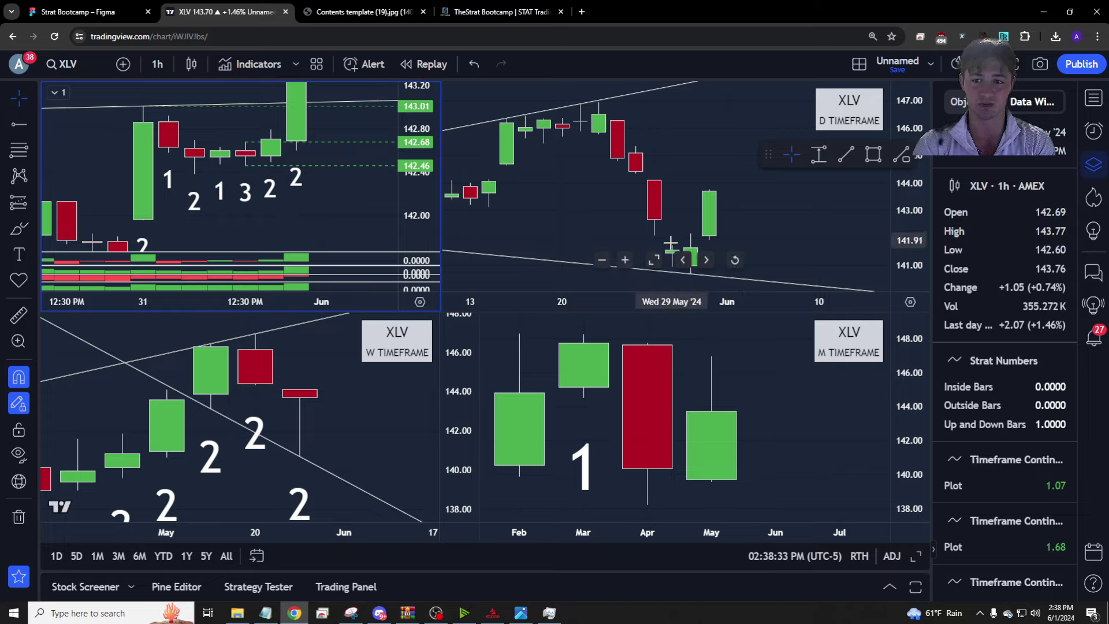
{"action": "left_click", "coordinate": [749, 250]}
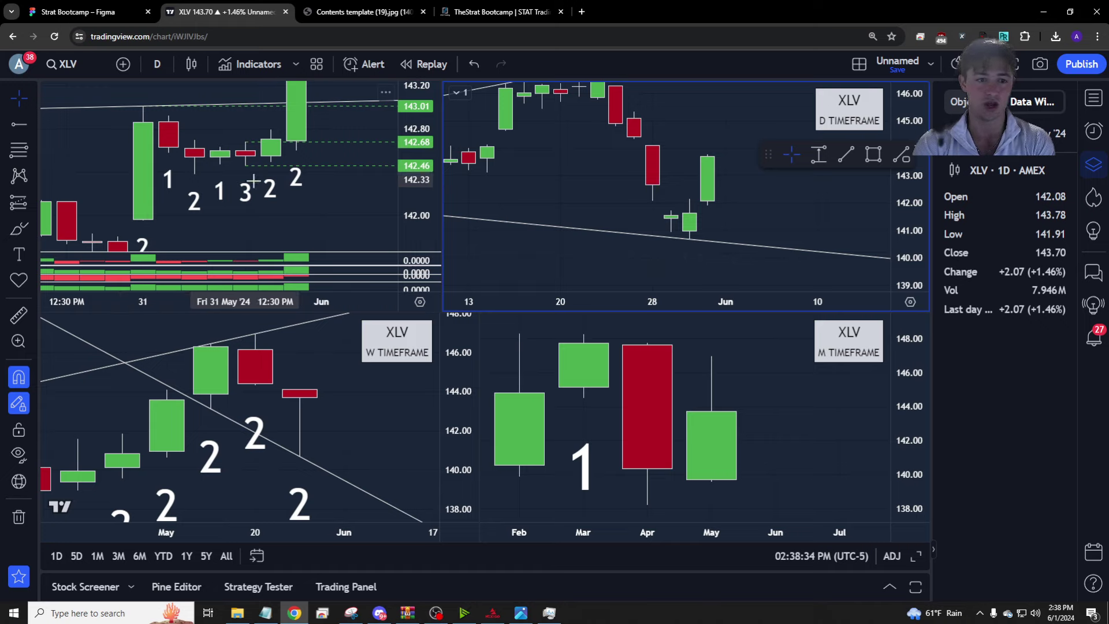
{"action": "left_click", "coordinate": [168, 170]}
{"action": "scroll", "coordinate": [167, 170], "scroll_direction": "down", "scroll_amount": 5}
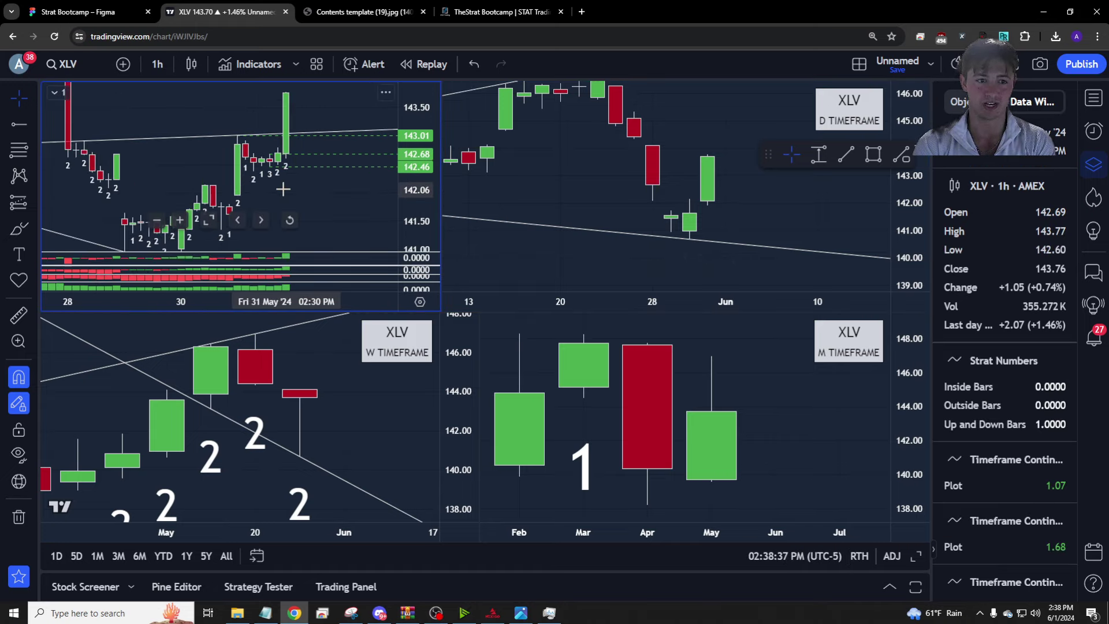
{"action": "scroll", "coordinate": [347, 180], "scroll_direction": "down", "scroll_amount": 1}
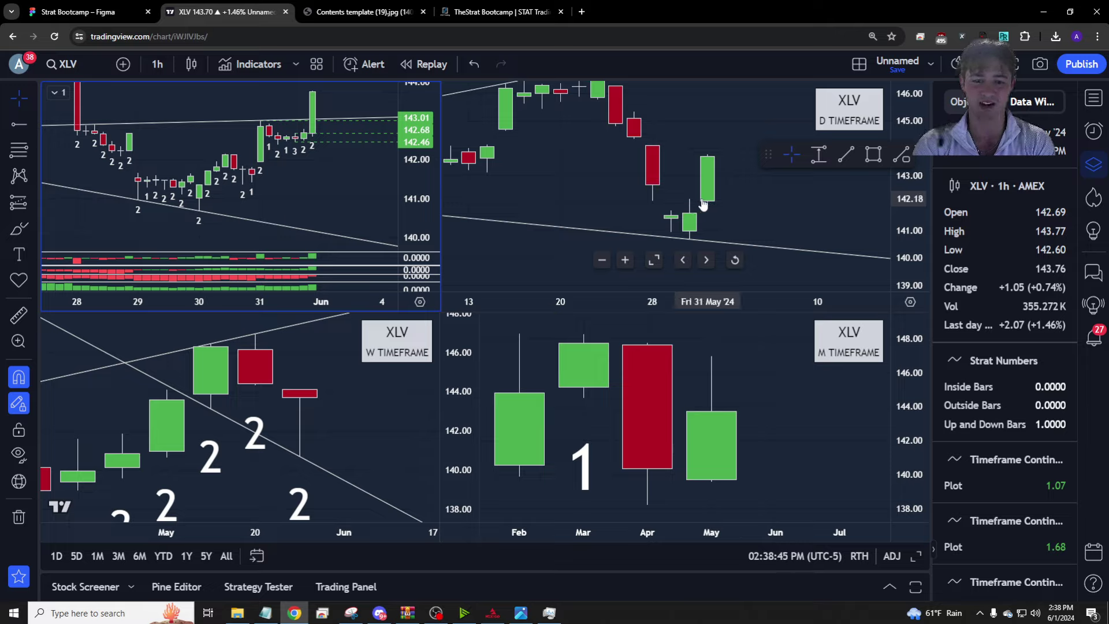
{"action": "scroll", "coordinate": [332, 202], "scroll_direction": "up", "scroll_amount": 3}
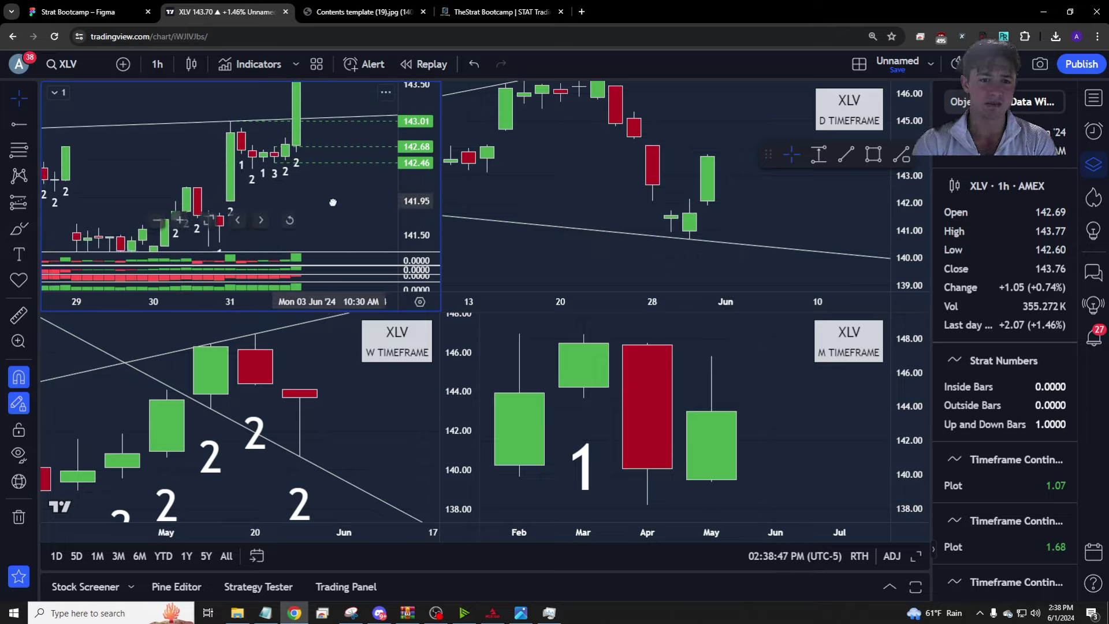
{"action": "scroll", "coordinate": [333, 203], "scroll_direction": "up", "scroll_amount": 3}
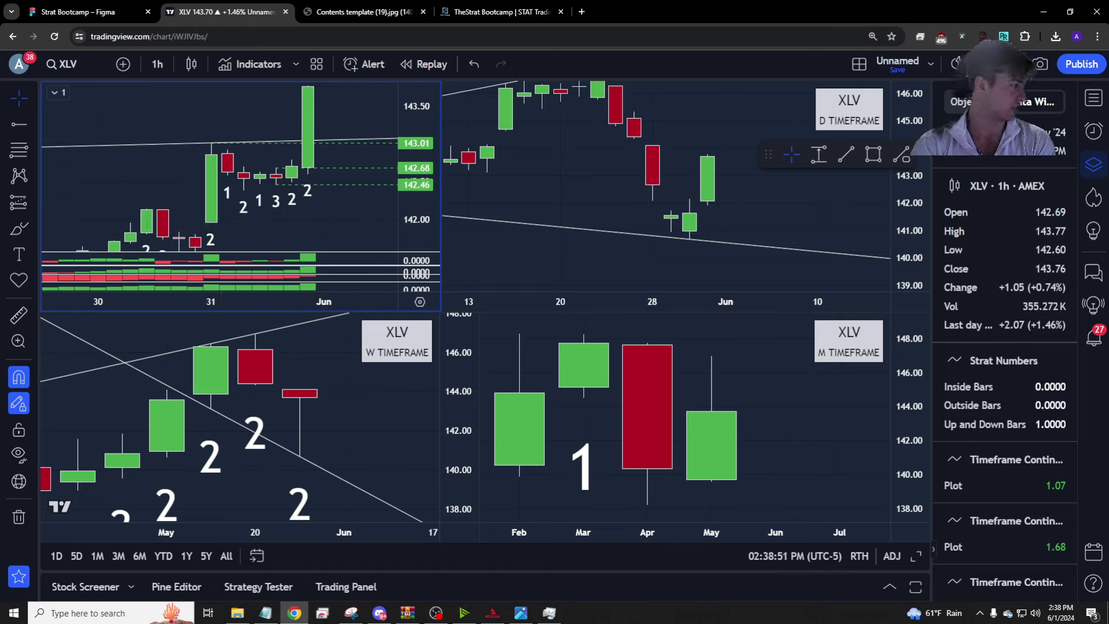
Switch to Discord to check the "Watch xlv" message in premium-chat, and return to the XLV charts in TradingView.
{"action": "key", "text": "alt+Tab"}
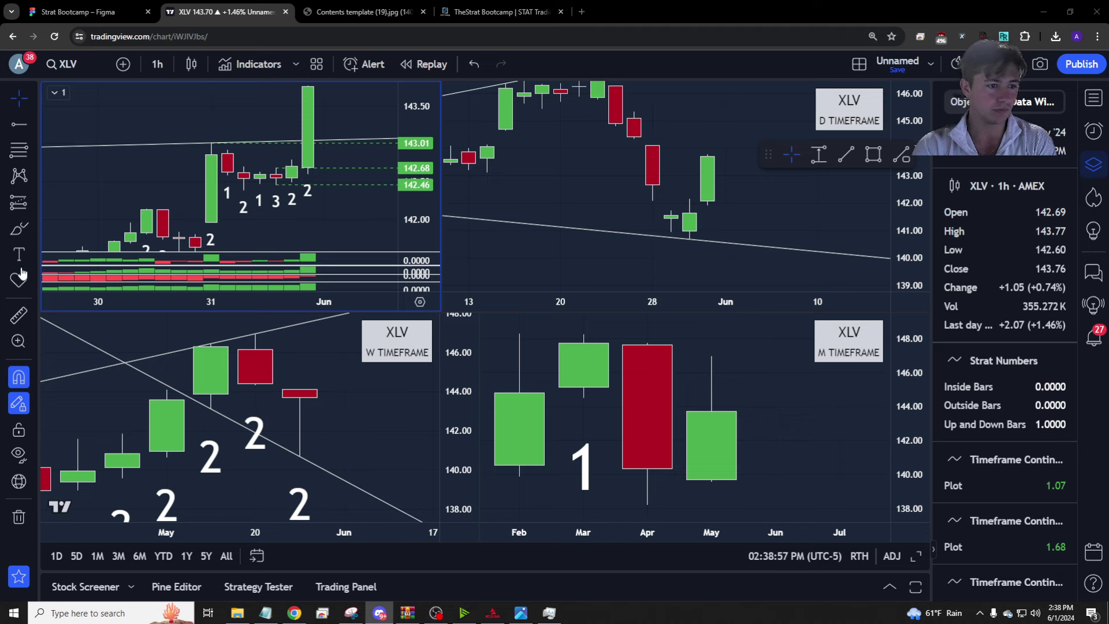
{"action": "key", "text": "alt+Tab"}
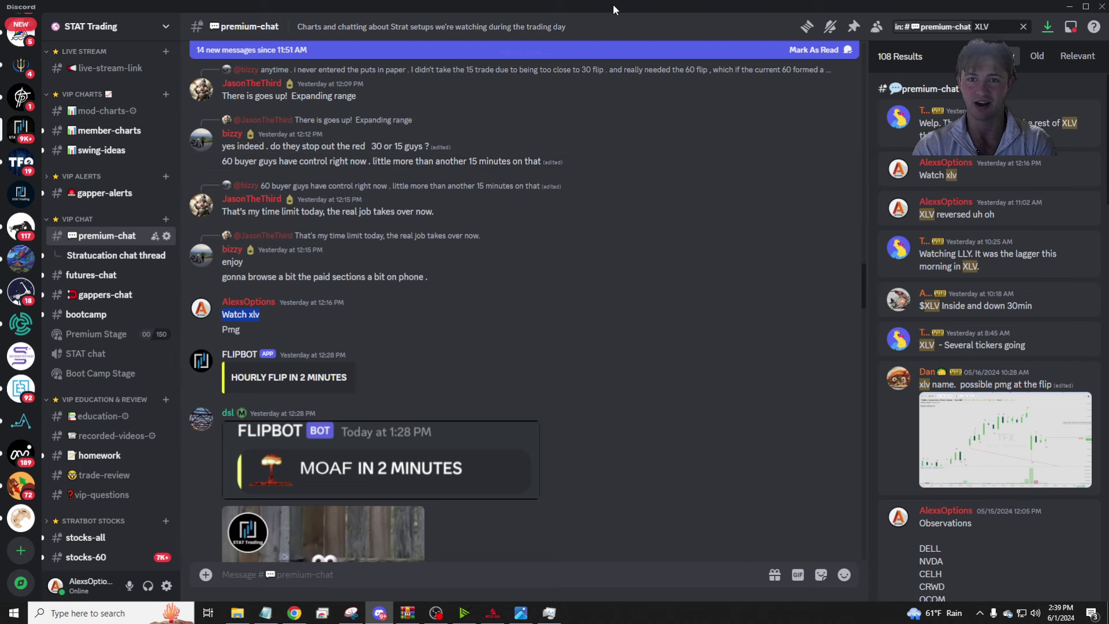
{"action": "key", "text": "alt+Tab"}
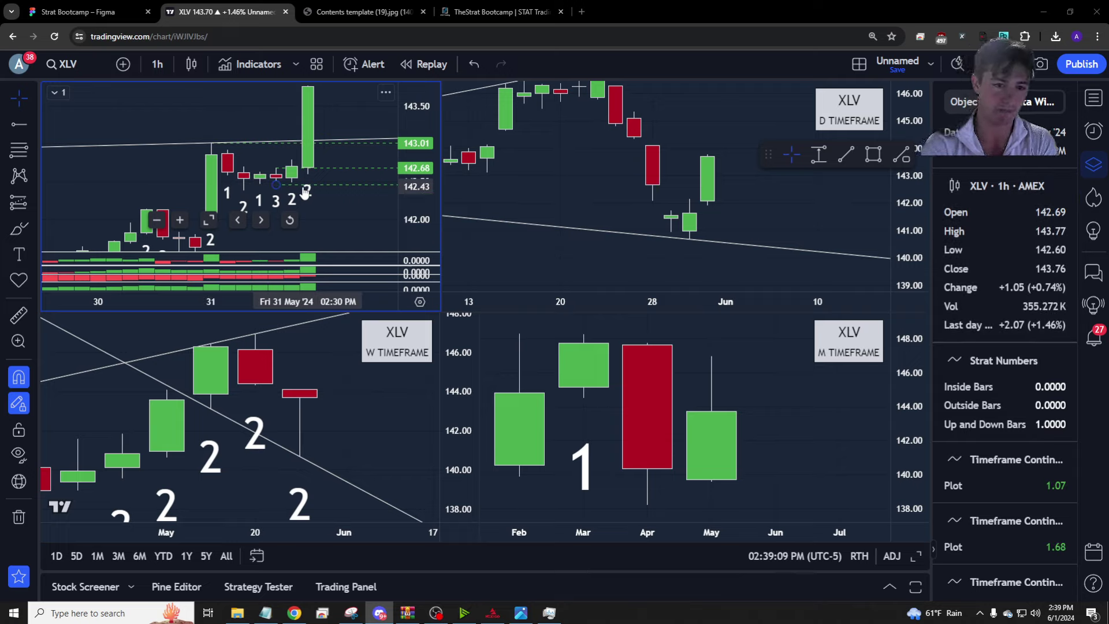
Switch the intraday XLV chart to the 30-minute interval and examine the 31 May candles against the marked levels.
{"action": "type", "text": "30"}
{"action": "key", "text": "Return"}
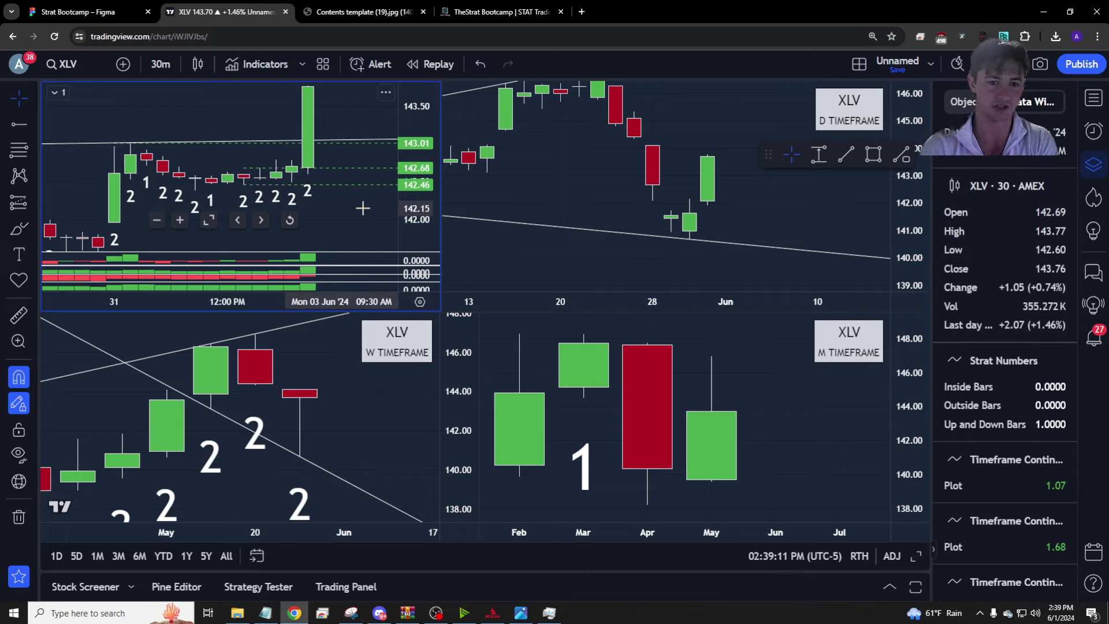
{"action": "left_click_drag", "start_coordinate": [412, 218], "coordinate": [412, 260]}
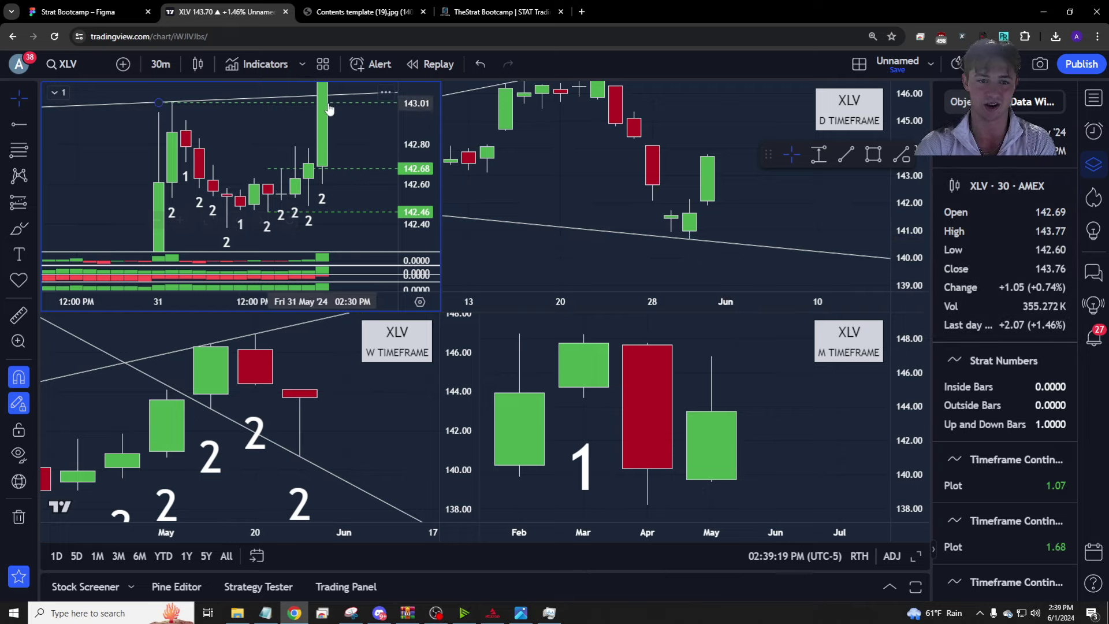
{"action": "left_click_drag", "start_coordinate": [412, 134], "coordinate": [412, 151]}
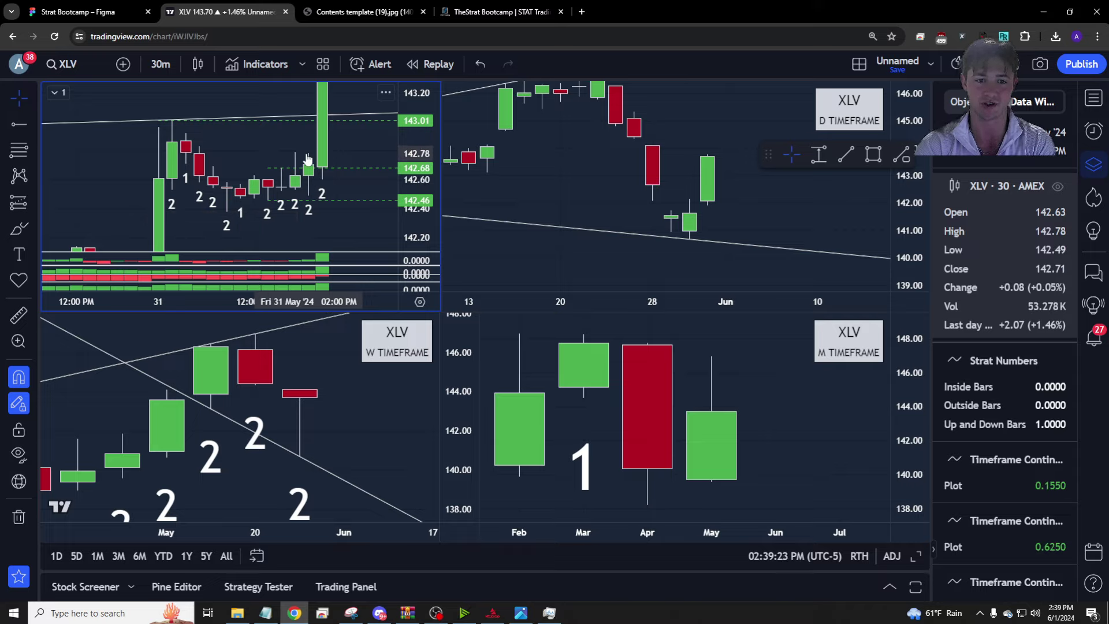
{"action": "double_click", "coordinate": [363, 163]}
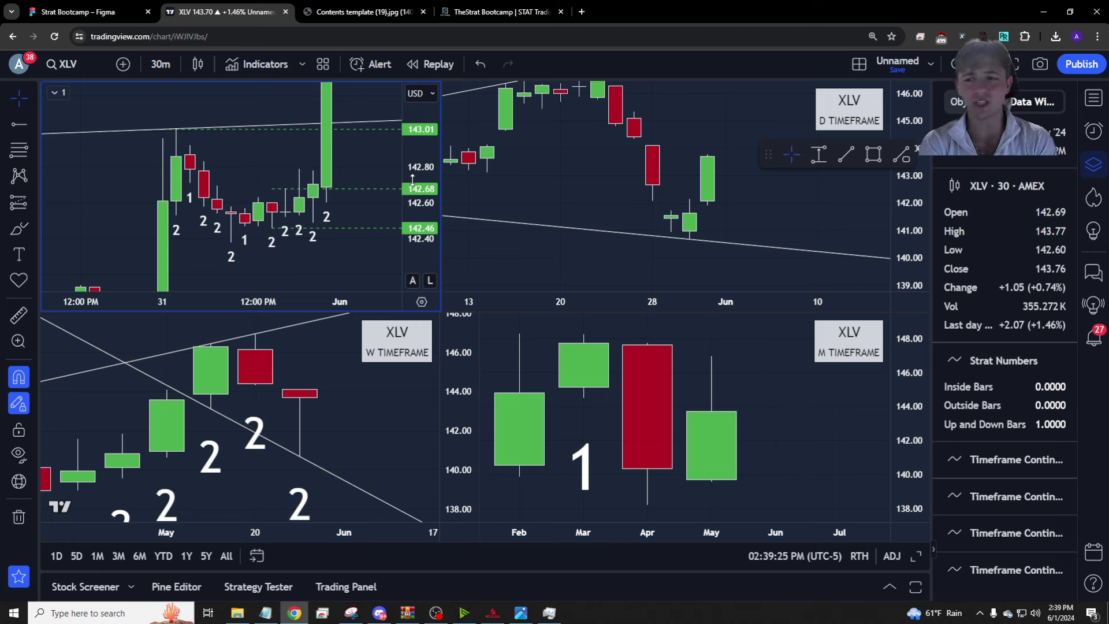
Load CVS across the intraday, daily, weekly and monthly charts and review the monthly candles.
{"action": "type", "text": "CVS"}
{"action": "key", "text": "Return"}
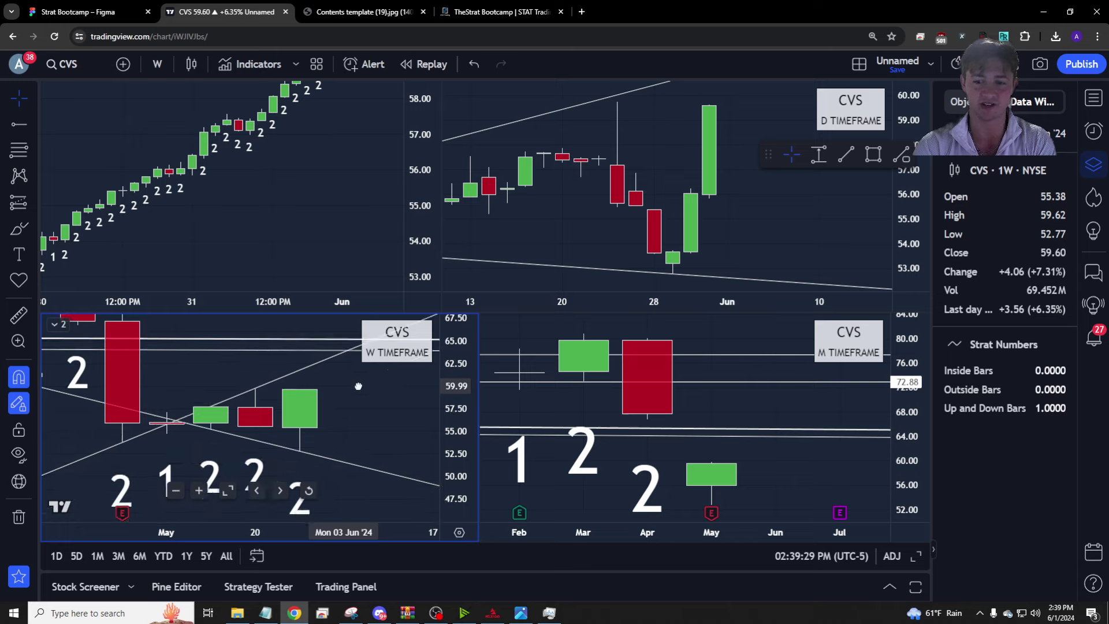
{"action": "left_click", "coordinate": [703, 432]}
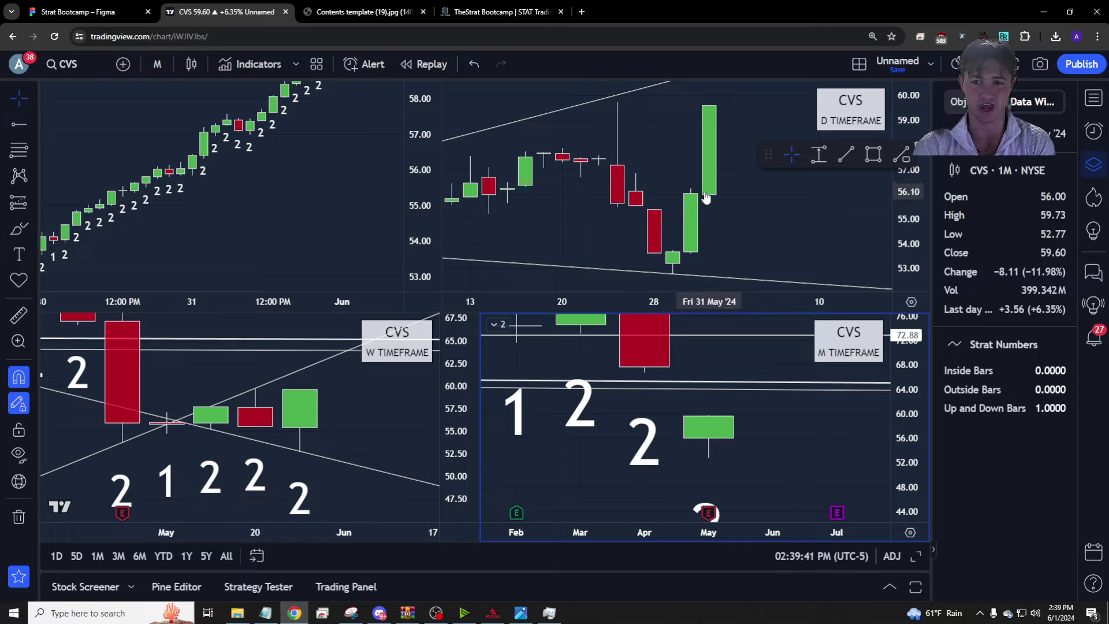
Remove all existing drawings from the monthly CVS chart.
{"action": "scroll", "coordinate": [706, 196], "scroll_direction": "down", "scroll_amount": 5}
{"action": "scroll", "coordinate": [769, 401], "scroll_direction": "up", "scroll_amount": 2}
{"action": "scroll", "coordinate": [700, 439], "scroll_direction": "down", "scroll_amount": 5}
{"action": "right_click", "coordinate": [809, 439]}
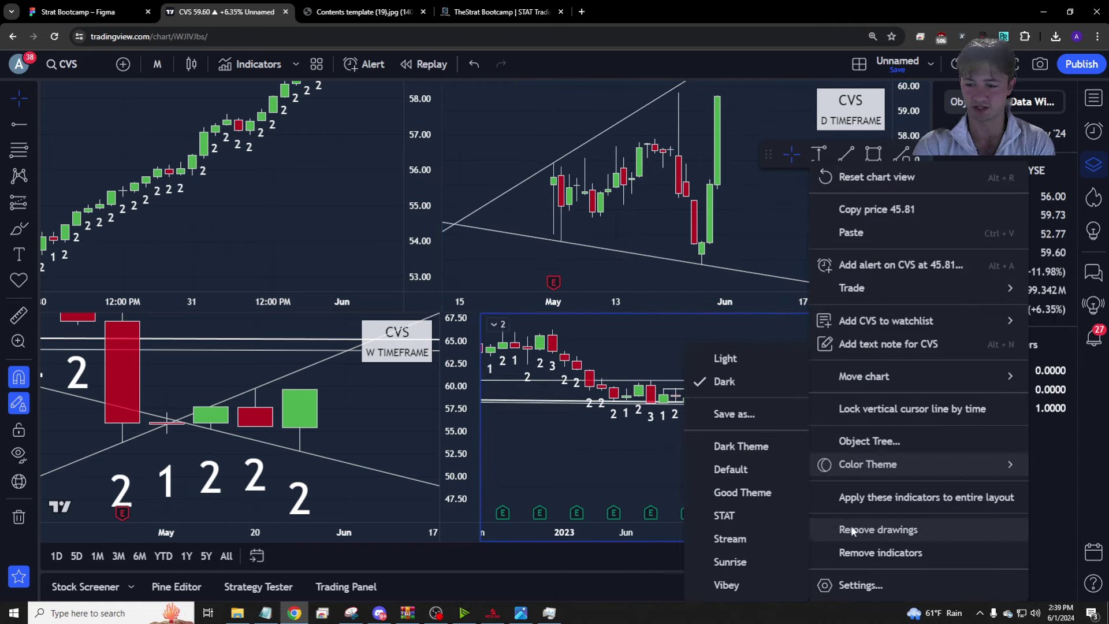
{"action": "key", "text": "Escape"}
Draw monthly CVS broadening formation lines through the January 2024 and April 2023 highs, and the May 2024 and May 2023 lows.
{"action": "left_click", "coordinate": [34, 119]}
{"action": "left_click", "coordinate": [76, 115]}
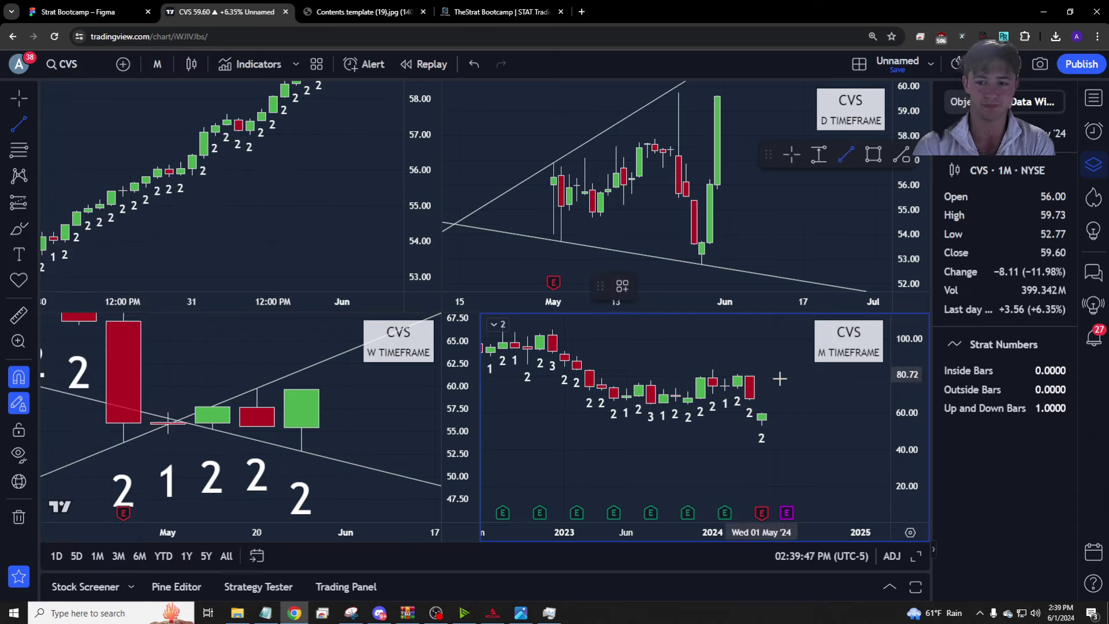
{"action": "left_click", "coordinate": [713, 369]}
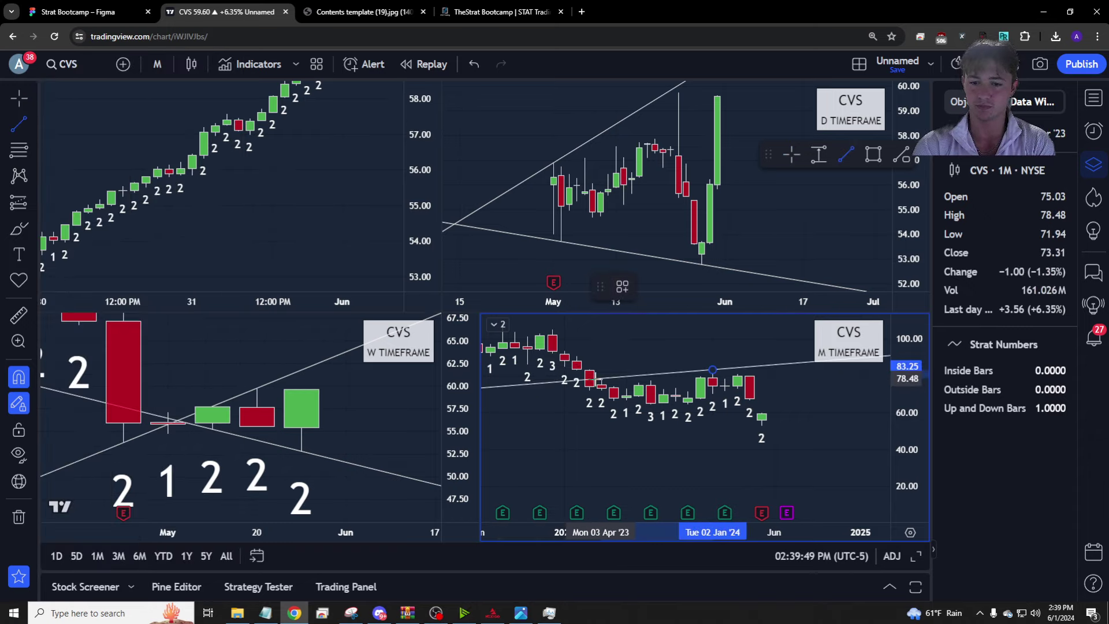
{"action": "left_click", "coordinate": [598, 379]}
{"action": "left_click", "coordinate": [761, 426]}
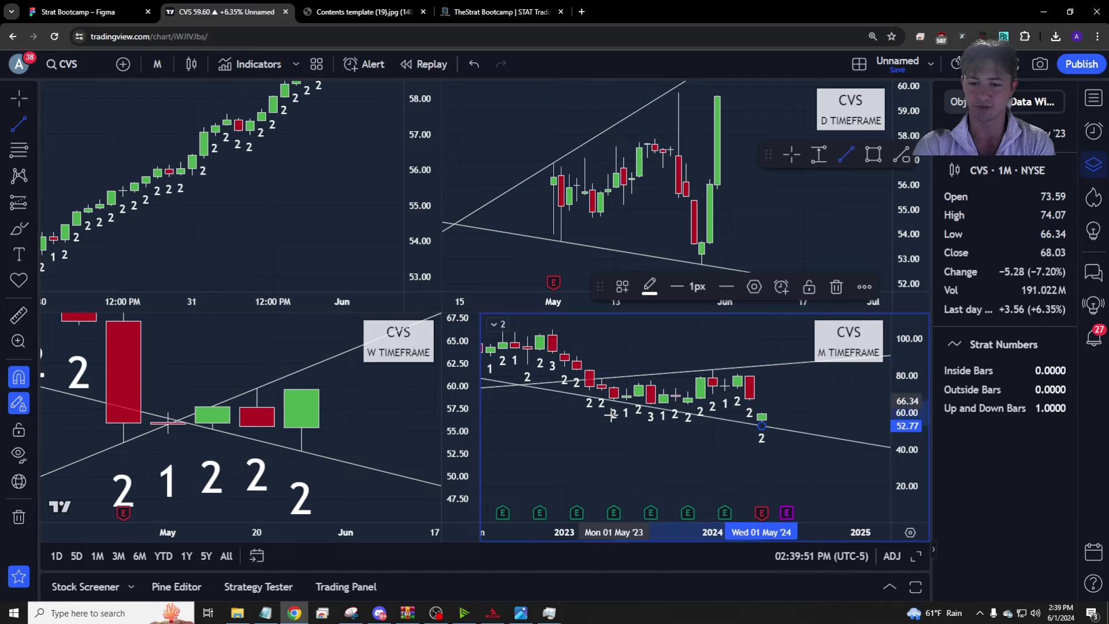
{"action": "scroll", "coordinate": [750, 421], "scroll_direction": "up", "scroll_amount": 3}
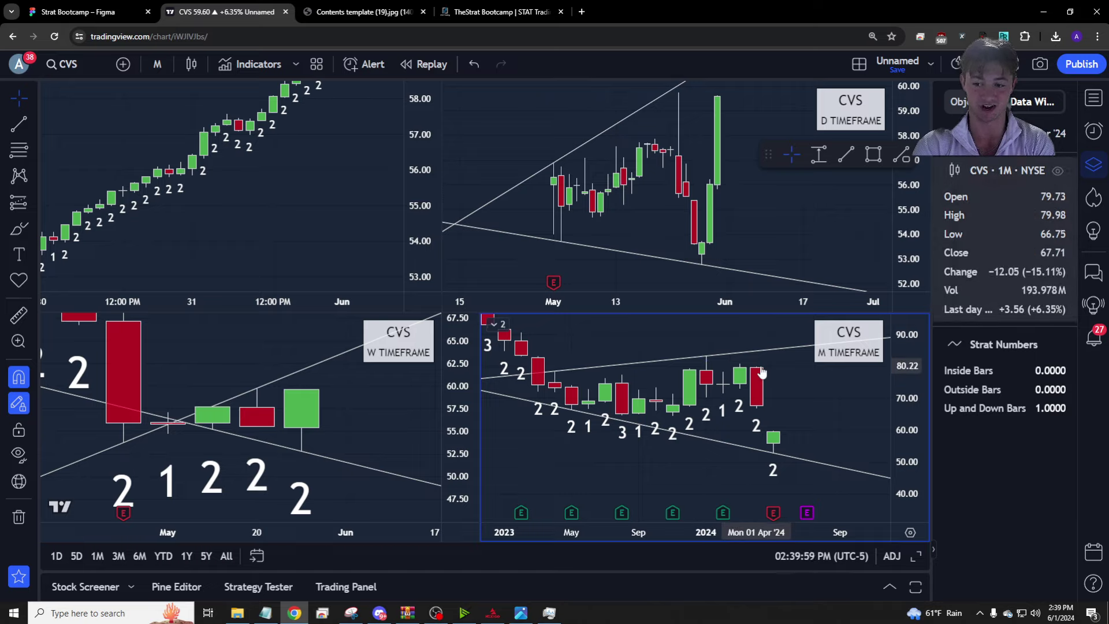
Remove all existing drawings from the weekly CVS chart.
{"action": "left_click", "coordinate": [384, 416]}
{"action": "right_click", "coordinate": [387, 416]}
{"action": "left_click", "coordinate": [451, 527]}
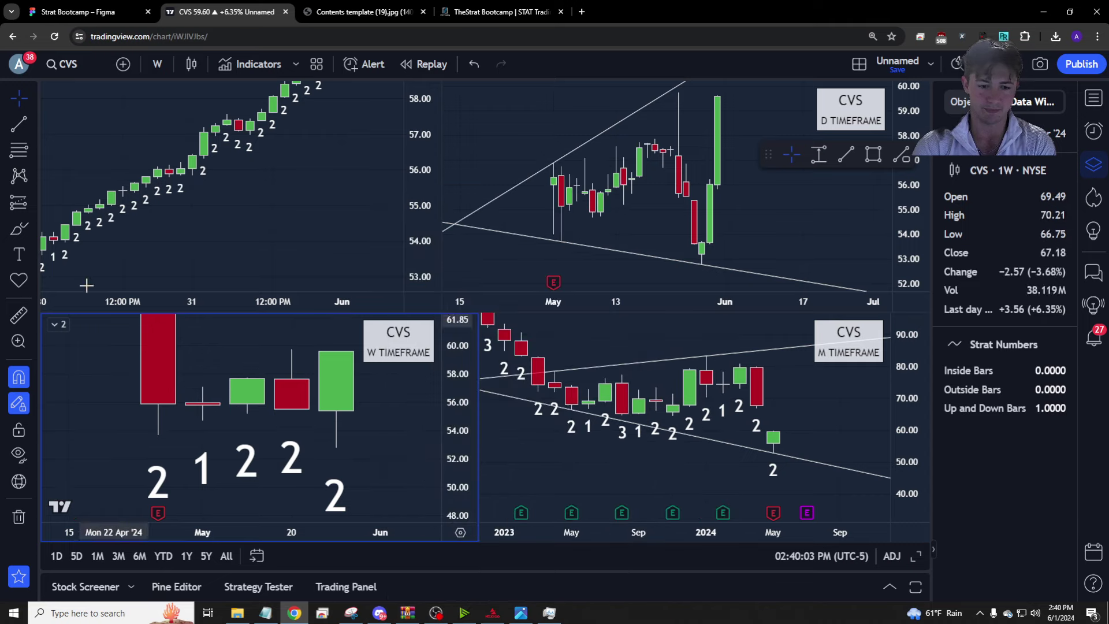
Draw weekly CVS broadening formation lines through the 28 May and 6 May lows, and the 6 May and 20 May highs.
{"action": "left_click", "coordinate": [19, 123]}
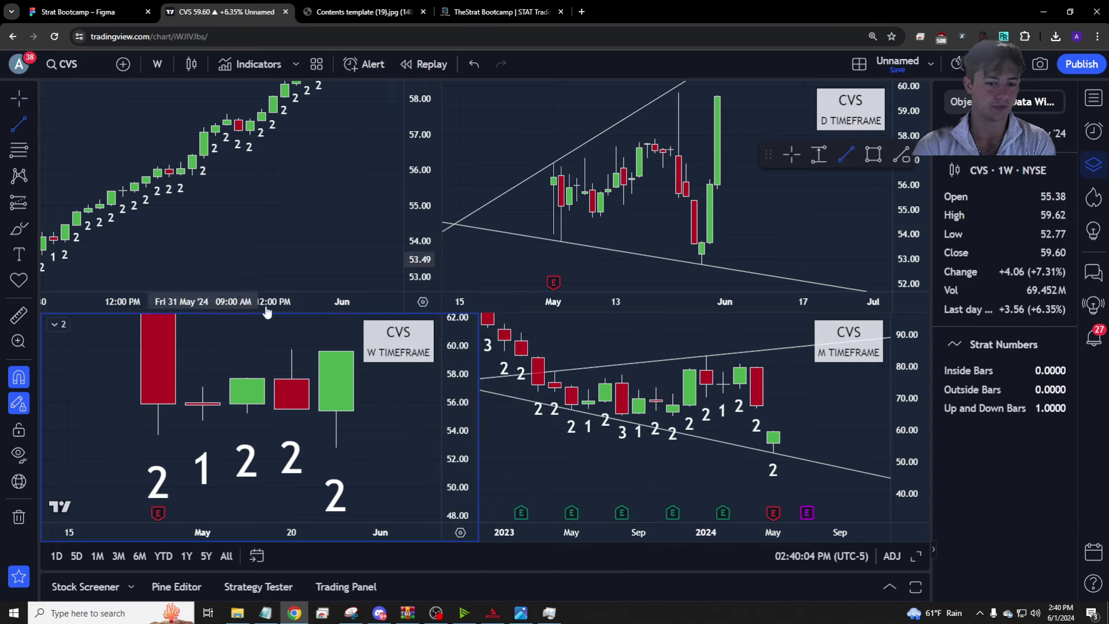
{"action": "left_click", "coordinate": [336, 454]}
{"action": "left_click", "coordinate": [202, 419]}
{"action": "left_click", "coordinate": [203, 387]}
{"action": "left_click", "coordinate": [292, 350]}
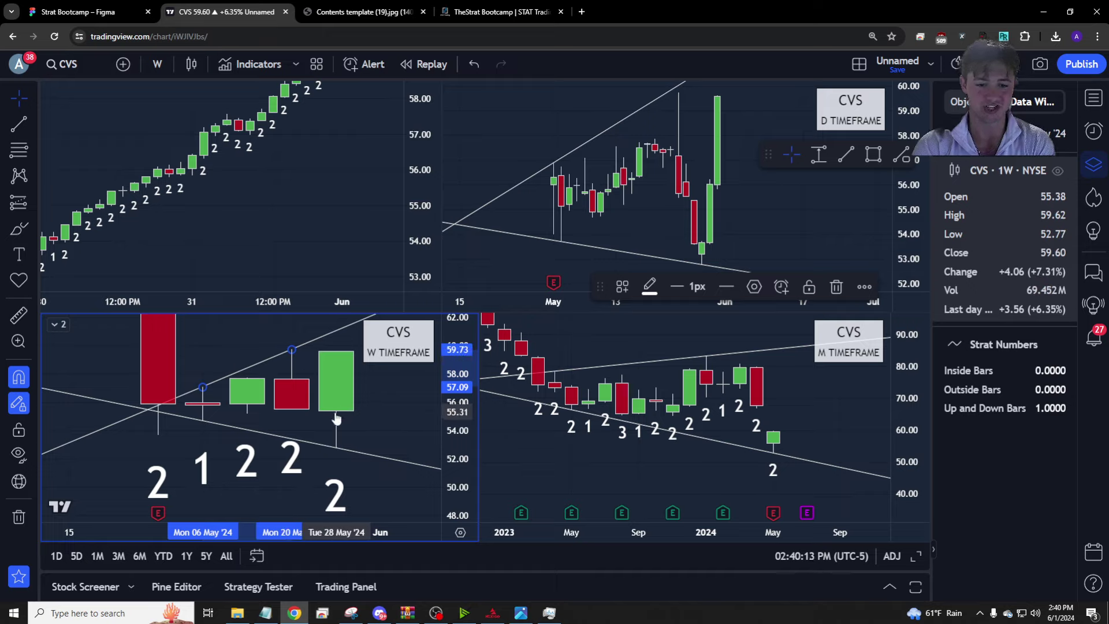
Move the end anchor of the upper trend line on the daily CVS chart to the 23 May high.
{"action": "scroll", "coordinate": [733, 181], "scroll_direction": "up", "scroll_amount": 3}
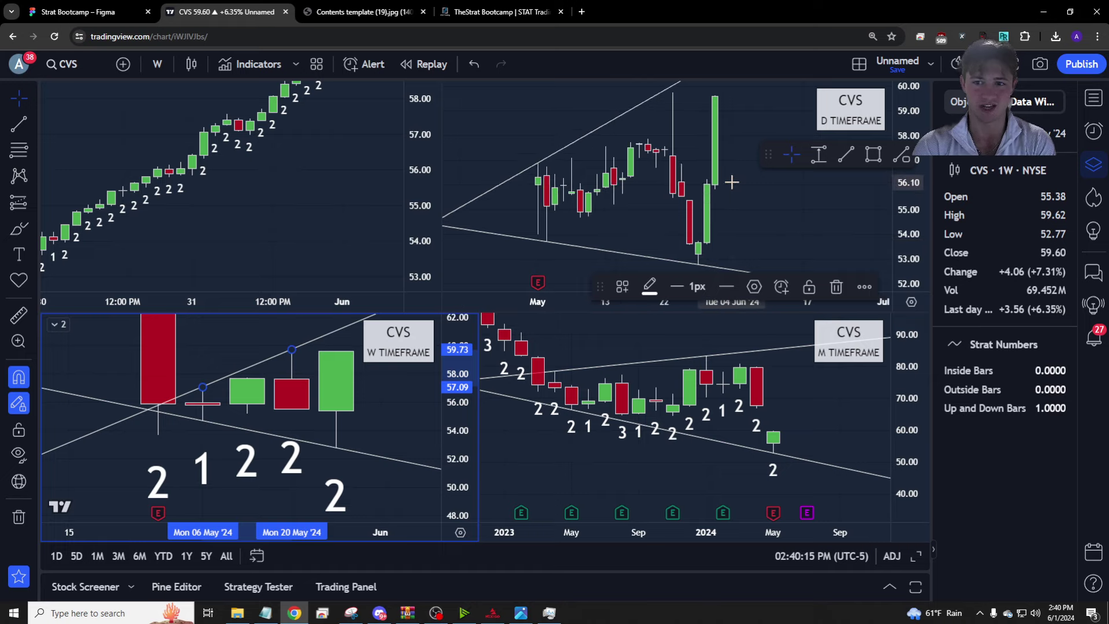
{"action": "left_click", "coordinate": [590, 141]}
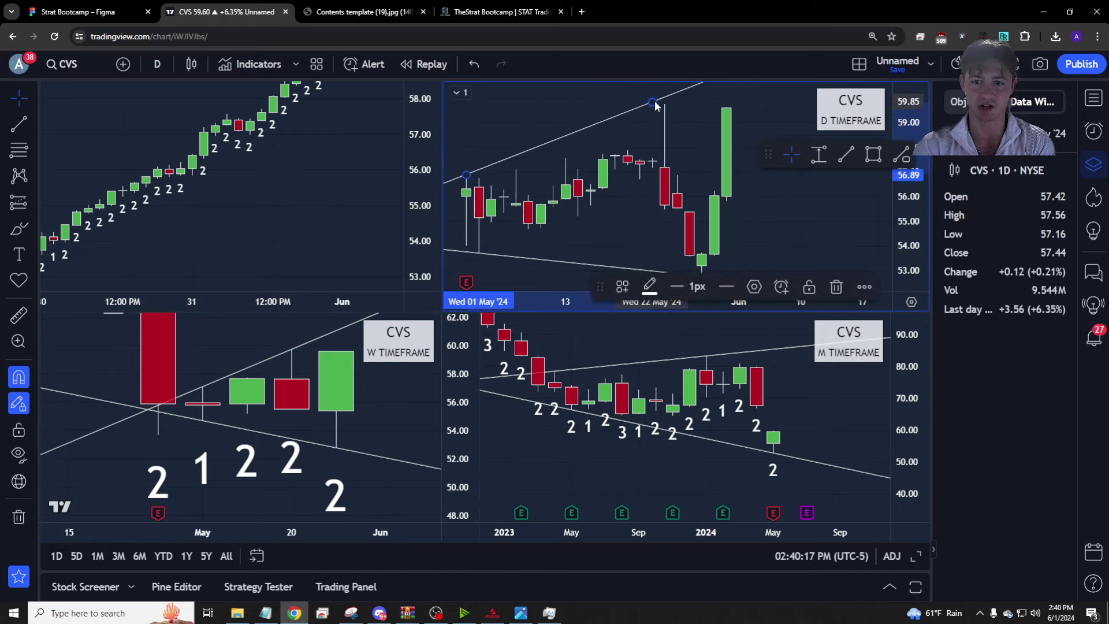
{"action": "left_click_drag", "start_coordinate": [664, 119], "coordinate": [686, 104]}
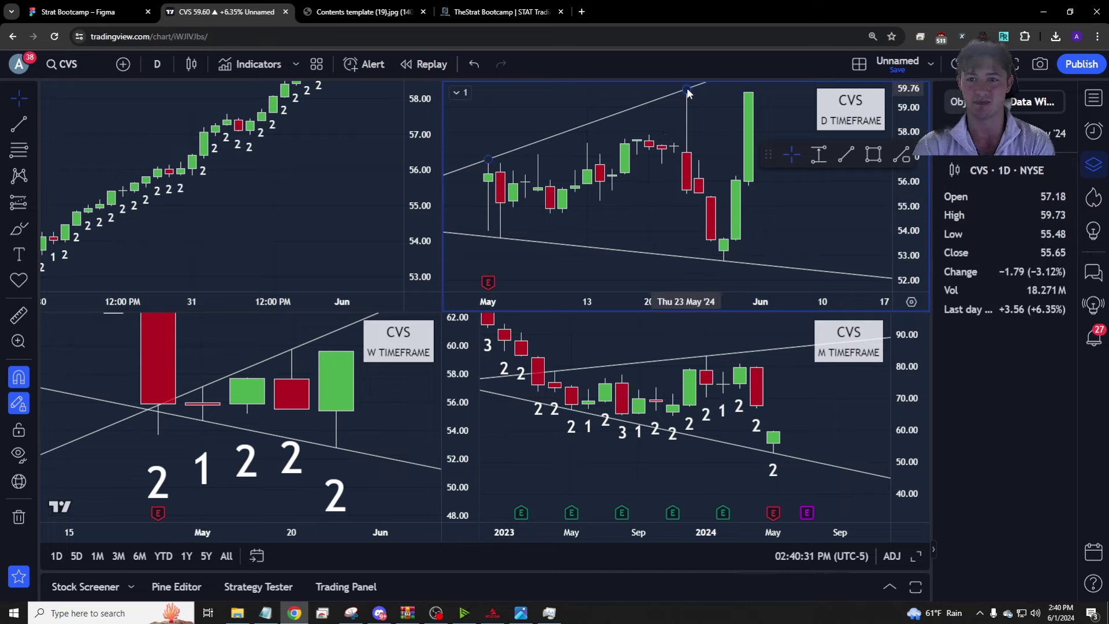
Switch the intraday CVS chart to the 1-hour interval and frame the 31 May candles.
{"action": "left_click", "coordinate": [351, 181]}
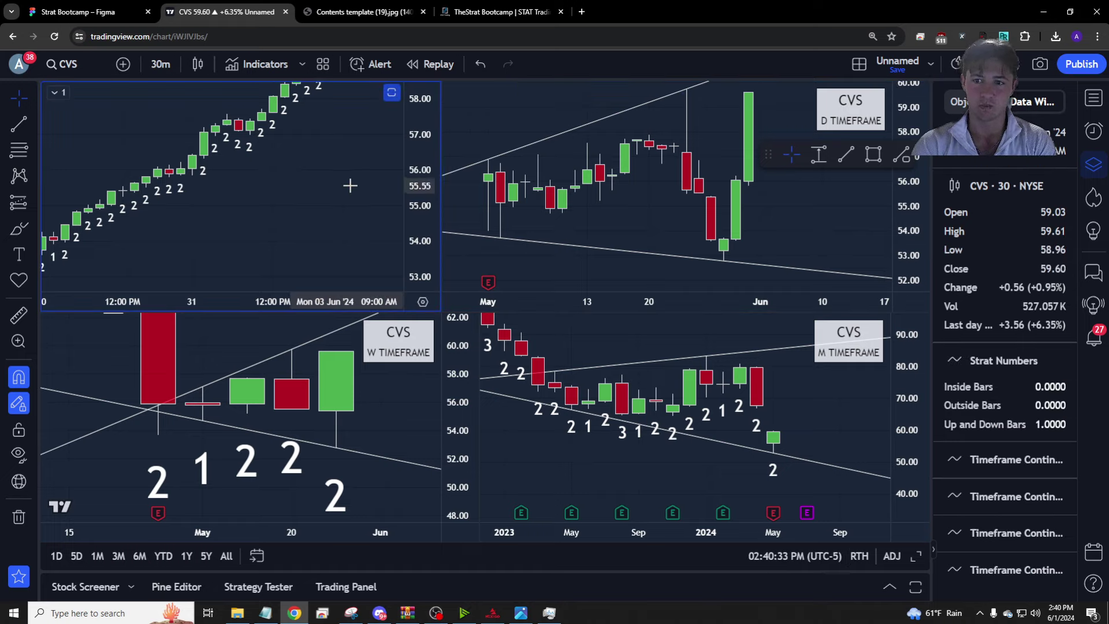
{"action": "scroll", "coordinate": [352, 185], "scroll_direction": "down", "scroll_amount": 3}
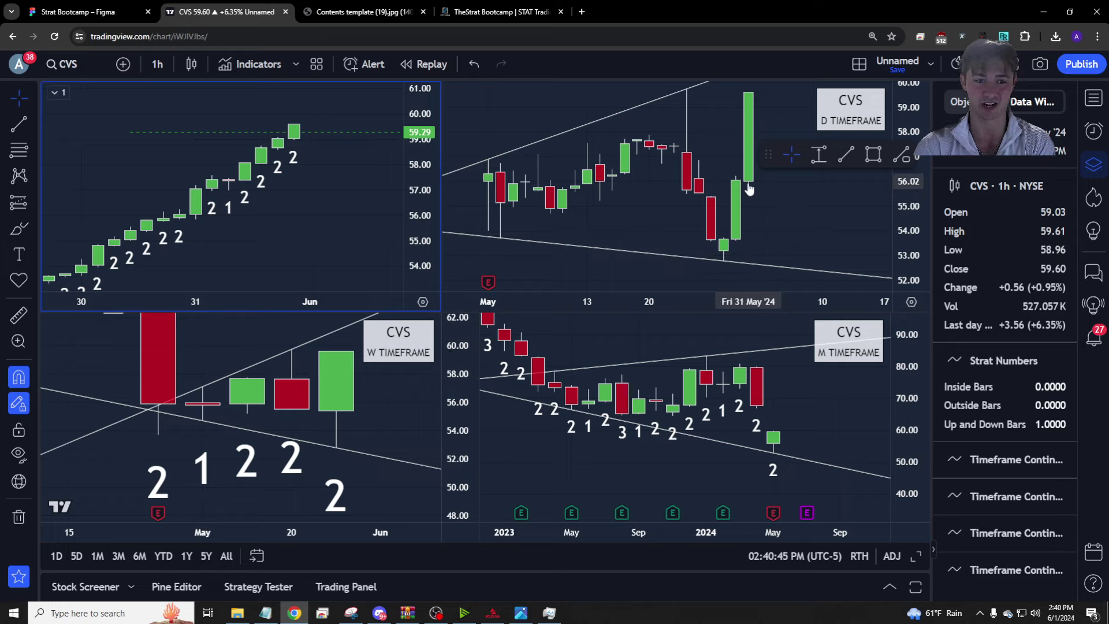
{"action": "scroll", "coordinate": [384, 216], "scroll_direction": "up", "scroll_amount": 2}
Place horizontal rays at 57.46 and 57.39 by the 31 May 10:30 AM inside bar on the 1-hour CVS chart.
{"action": "left_click", "coordinate": [33, 123]}
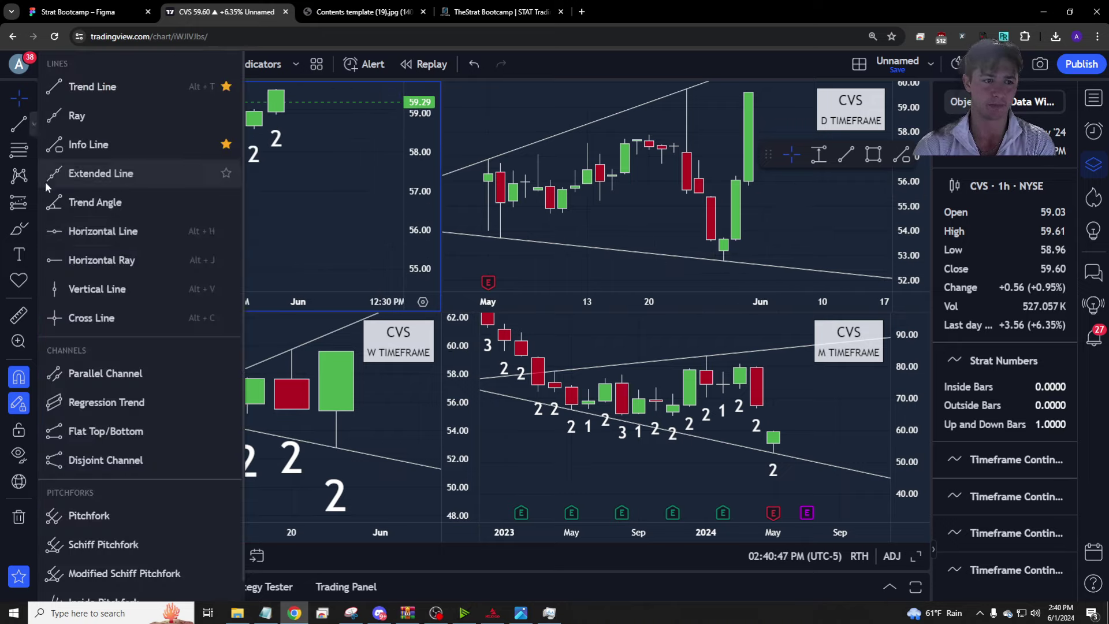
{"action": "left_click", "coordinate": [58, 264]}
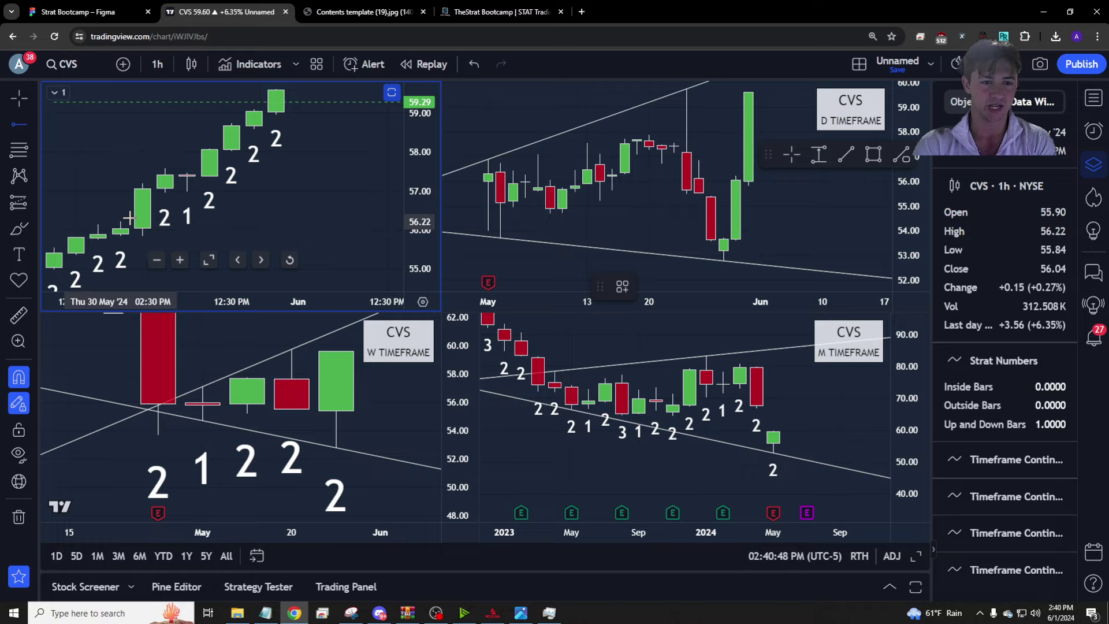
{"action": "left_click", "coordinate": [194, 183]}
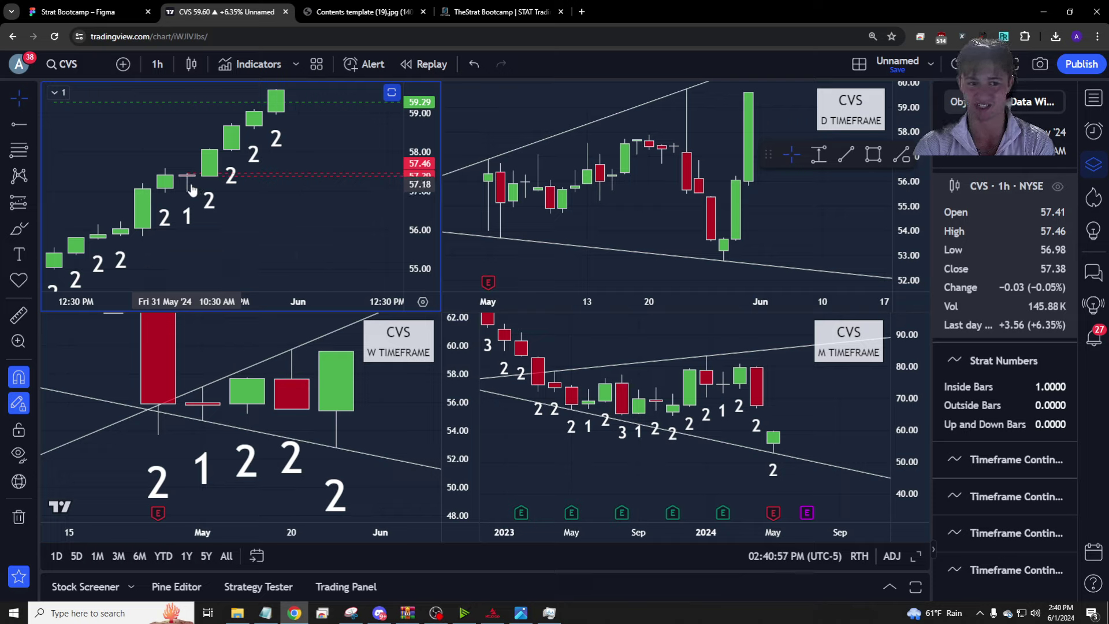
Examine the late-May CVS candles against the broadening formations on the daily and monthly charts.
{"action": "left_click", "coordinate": [686, 130]}
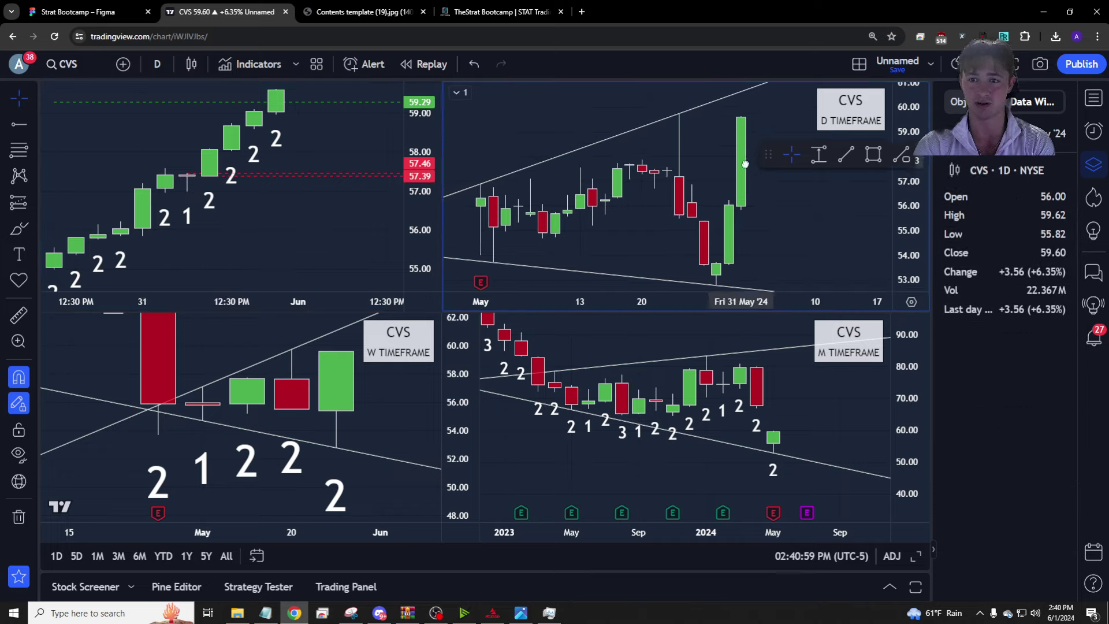
{"action": "left_click", "coordinate": [678, 116], "text": "shift"}
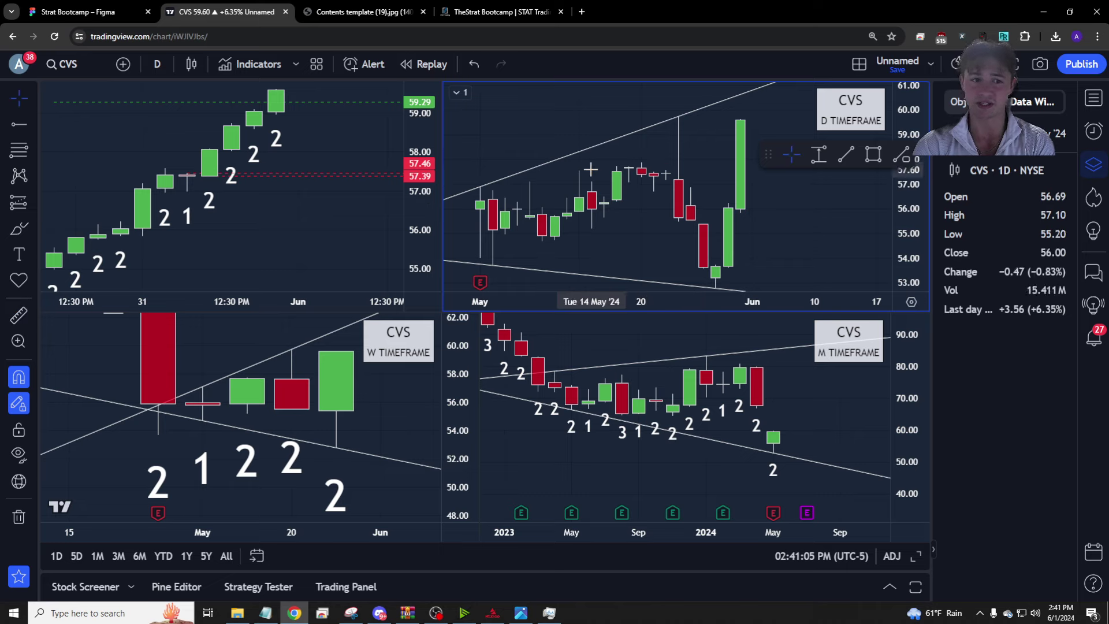
{"action": "left_click", "coordinate": [313, 133]}
{"action": "left_click", "coordinate": [815, 459]}
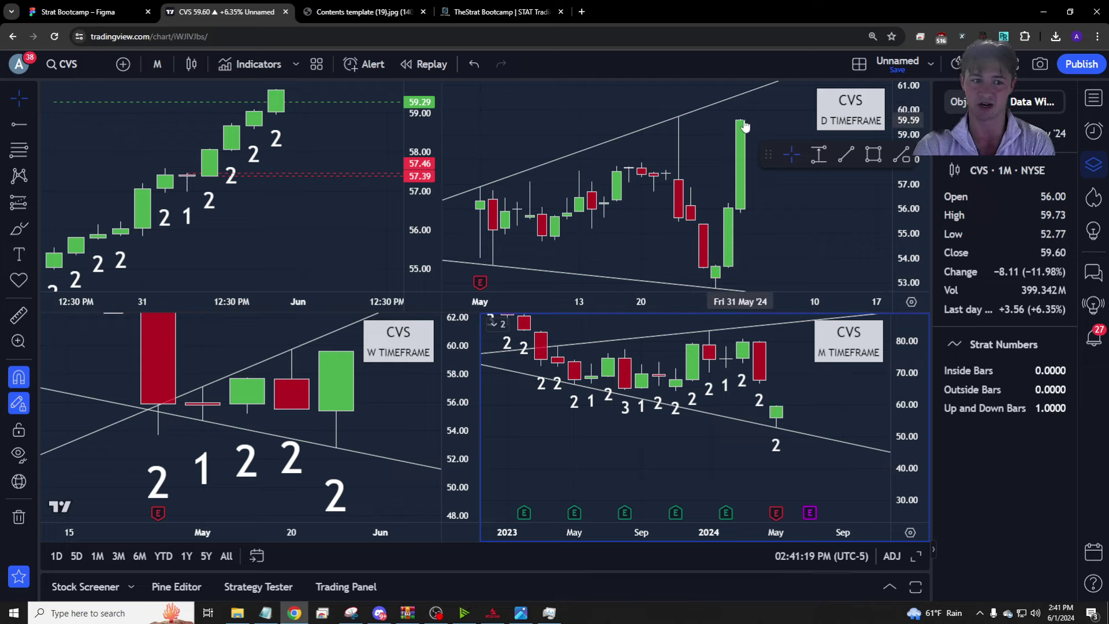
Switch the intraday CVS chart to 15 minutes and examine the 31 May candles around the 57.46 and 57.39 rays.
{"action": "left_click", "coordinate": [408, 203]}
{"action": "type", "text": "15"}
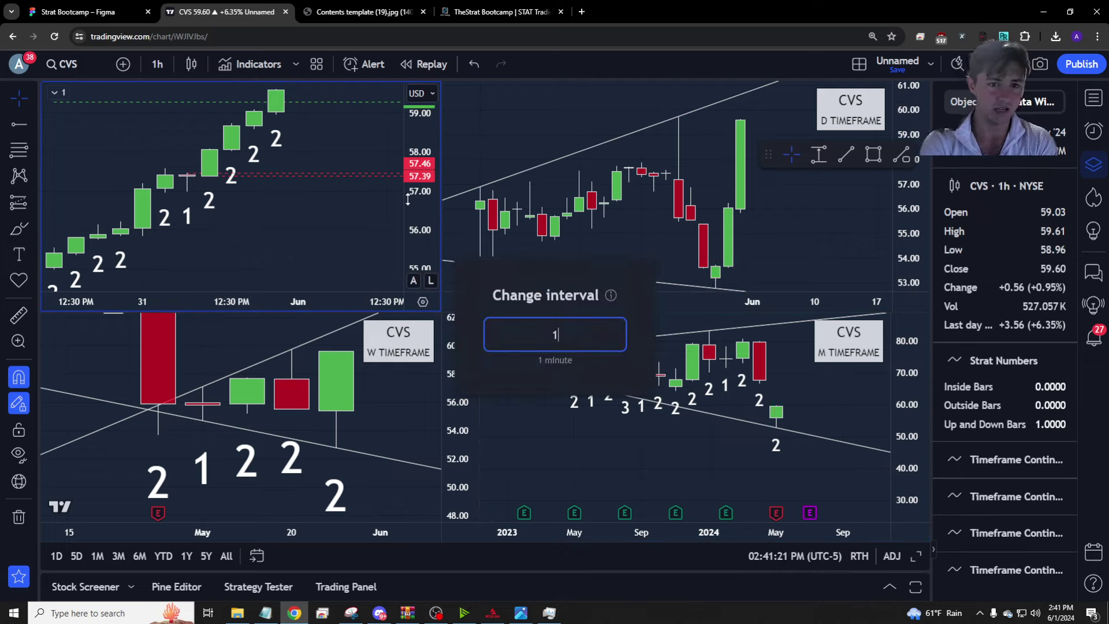
{"action": "key", "text": "Return"}
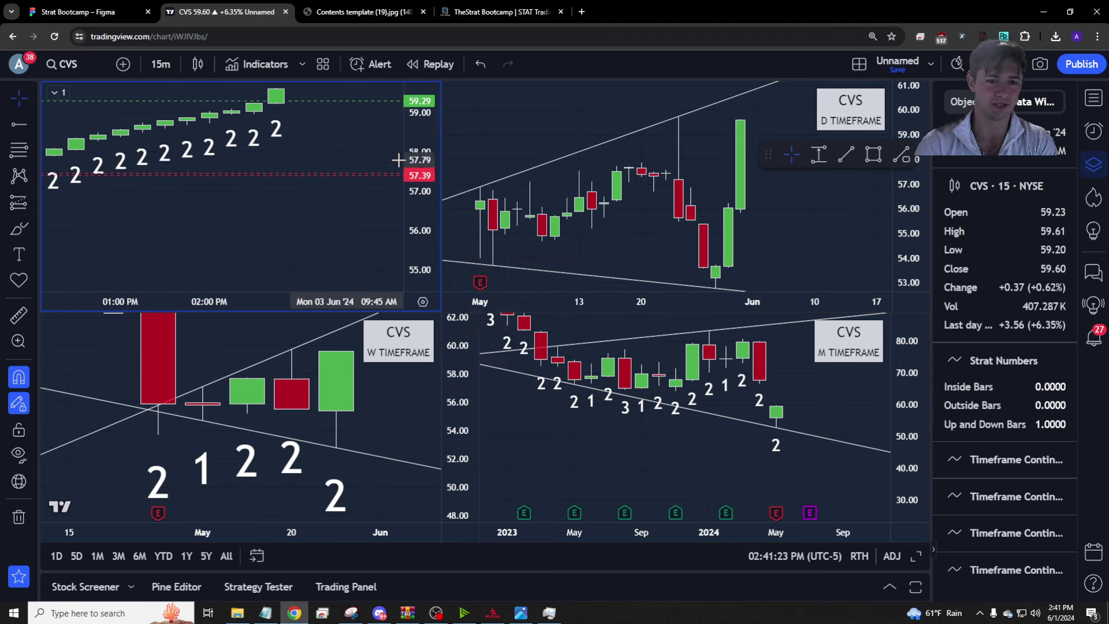
{"action": "scroll", "coordinate": [332, 211], "scroll_direction": "up", "scroll_amount": 2}
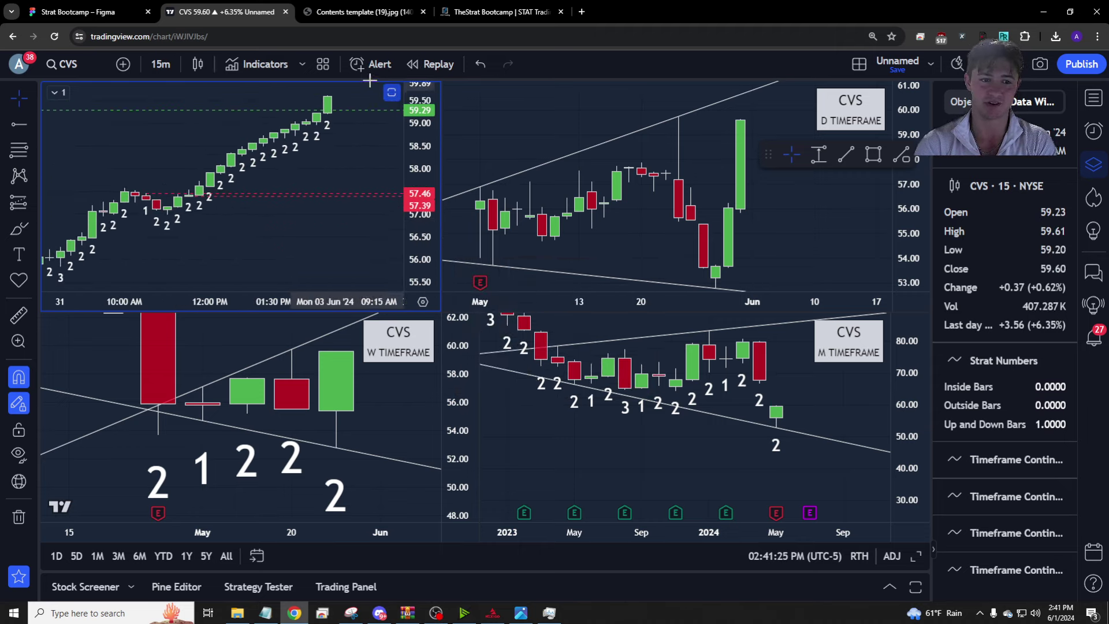
{"action": "left_click_drag", "start_coordinate": [328, 202], "coordinate": [359, 141]}
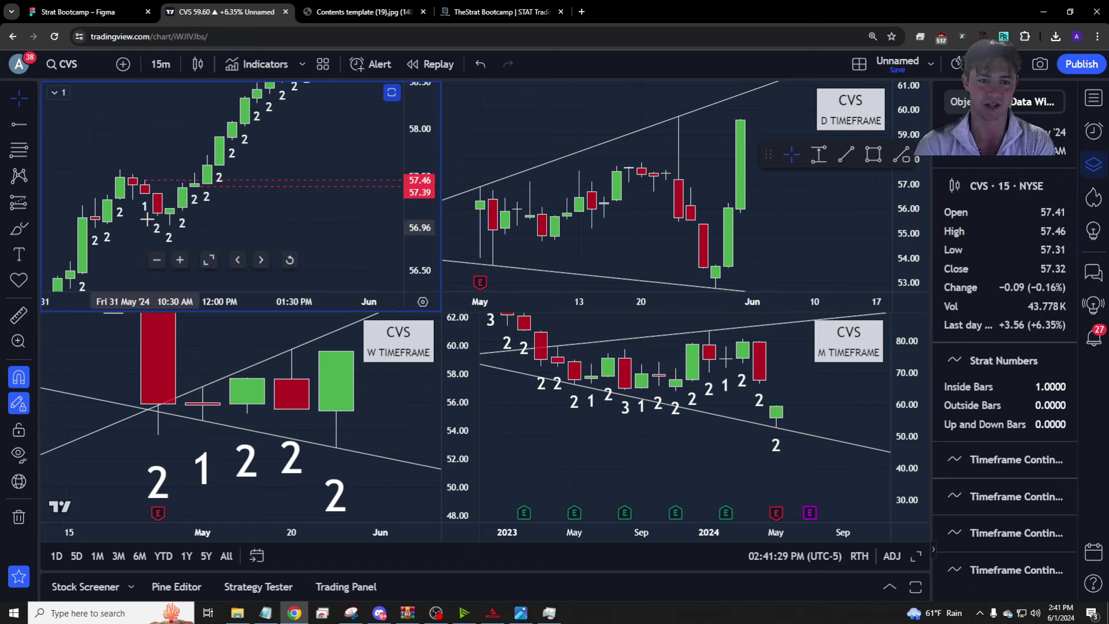
Switch the intraday CVS chart to the 30-minute interval and frame the 31 May candles around the two rays.
{"action": "type", "text": "30"}
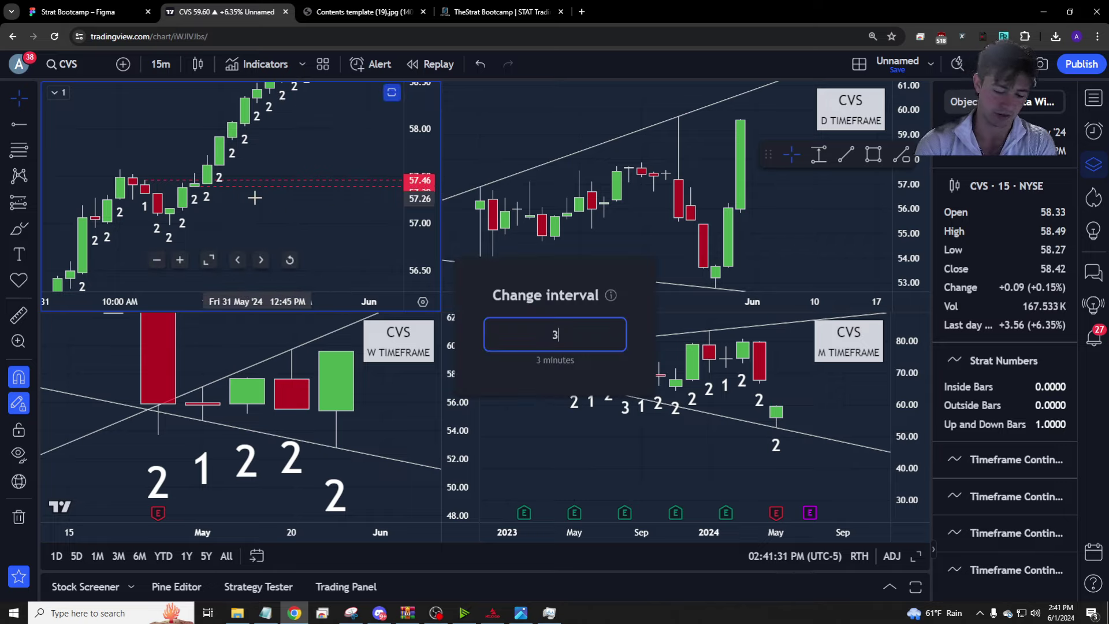
{"action": "key", "text": "Return"}
{"action": "left_click_drag", "start_coordinate": [261, 196], "coordinate": [222, 193]}
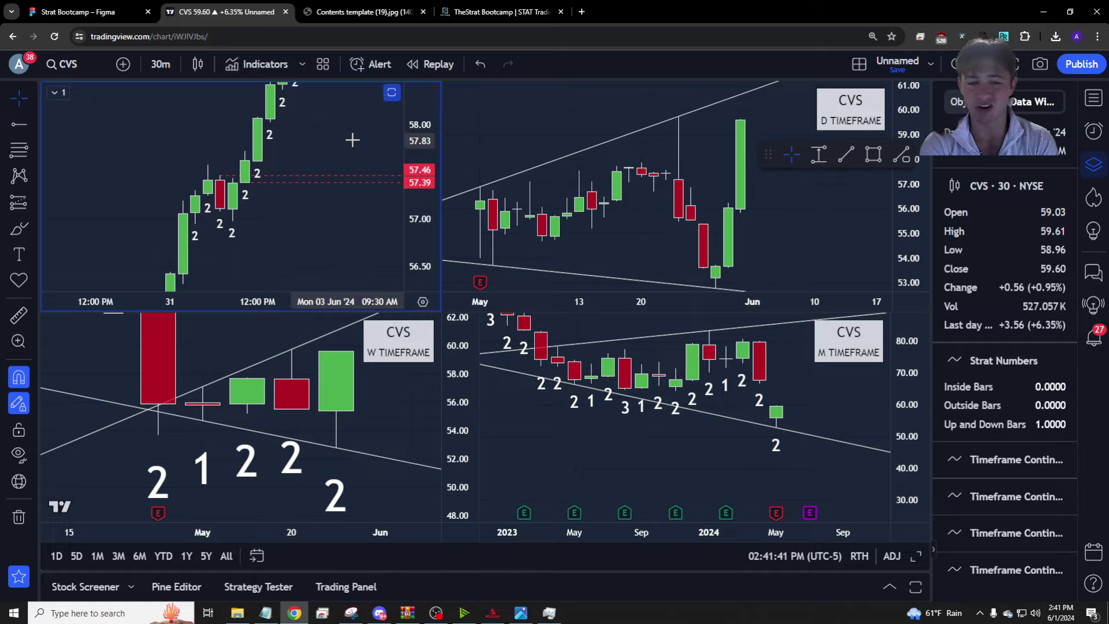
Load UNH across all four timeframe charts and frame its recent monthly candles.
{"action": "type", "text": "UNH"}
{"action": "key", "text": "Return"}
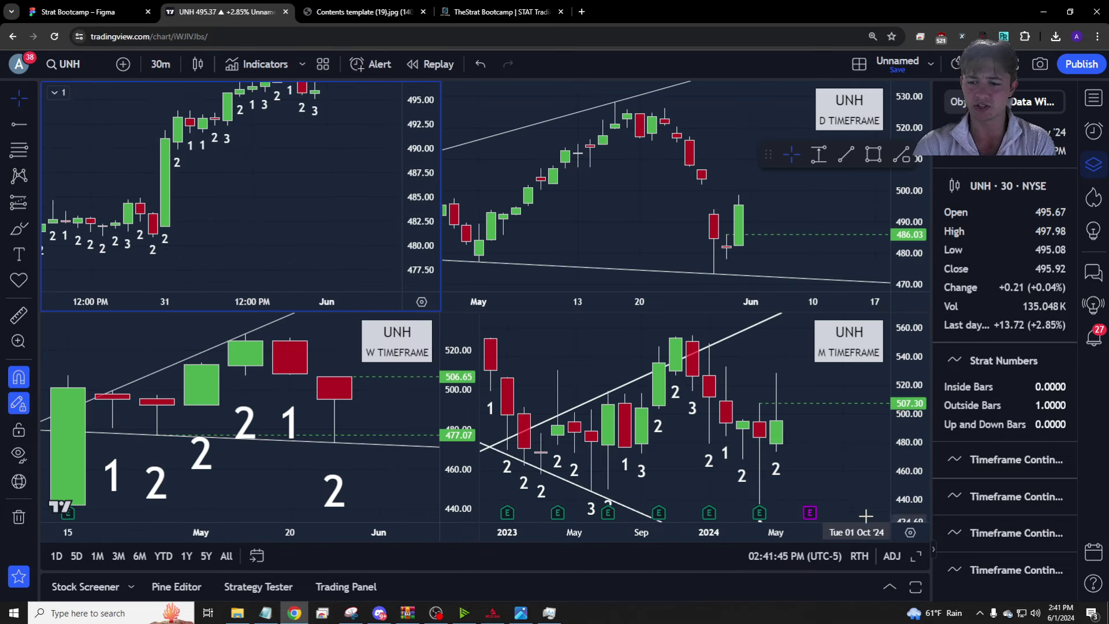
{"action": "left_click", "coordinate": [793, 411]}
{"action": "scroll", "coordinate": [792, 412], "scroll_direction": "up", "scroll_amount": 2}
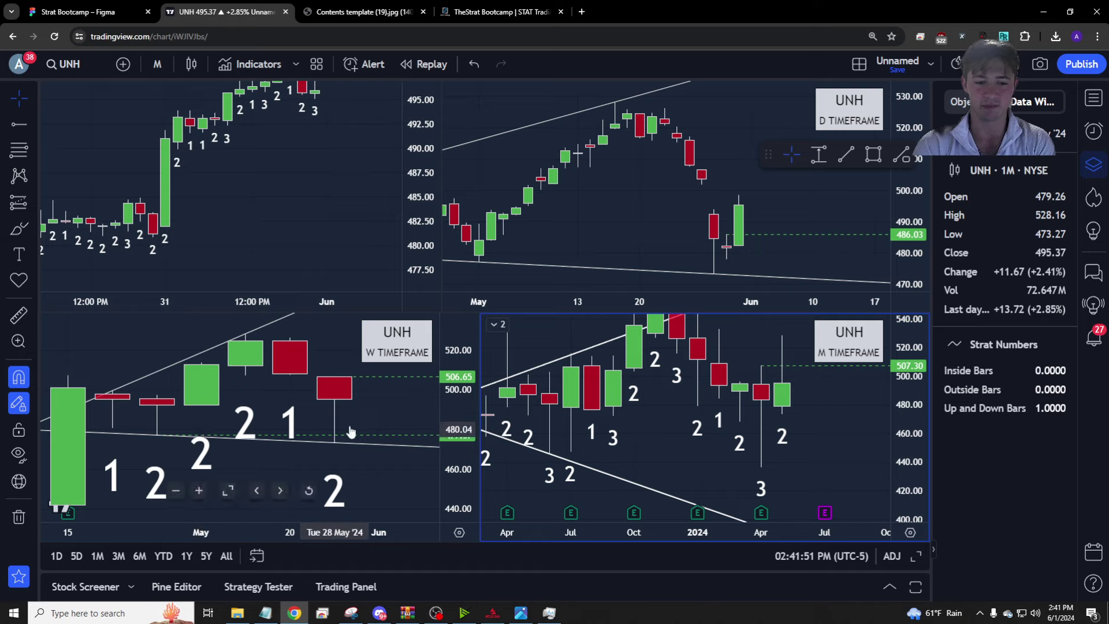
Remove all existing drawings from the monthly UNH chart.
{"action": "scroll", "coordinate": [918, 414], "scroll_direction": "down", "scroll_amount": 3}
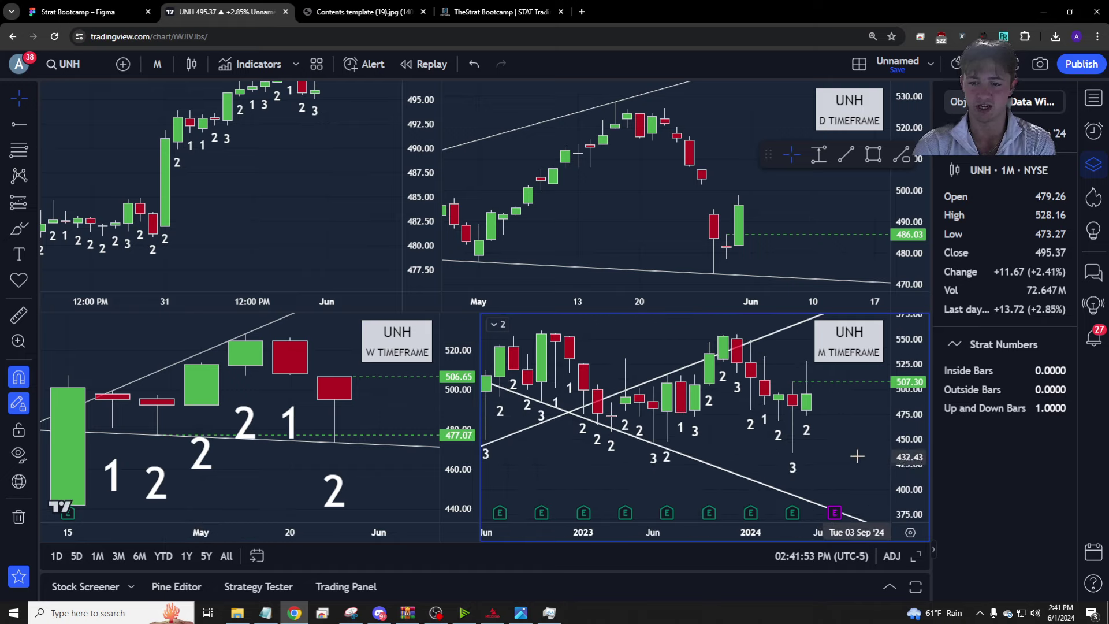
{"action": "right_click", "coordinate": [919, 414]}
{"action": "left_click", "coordinate": [890, 525]}
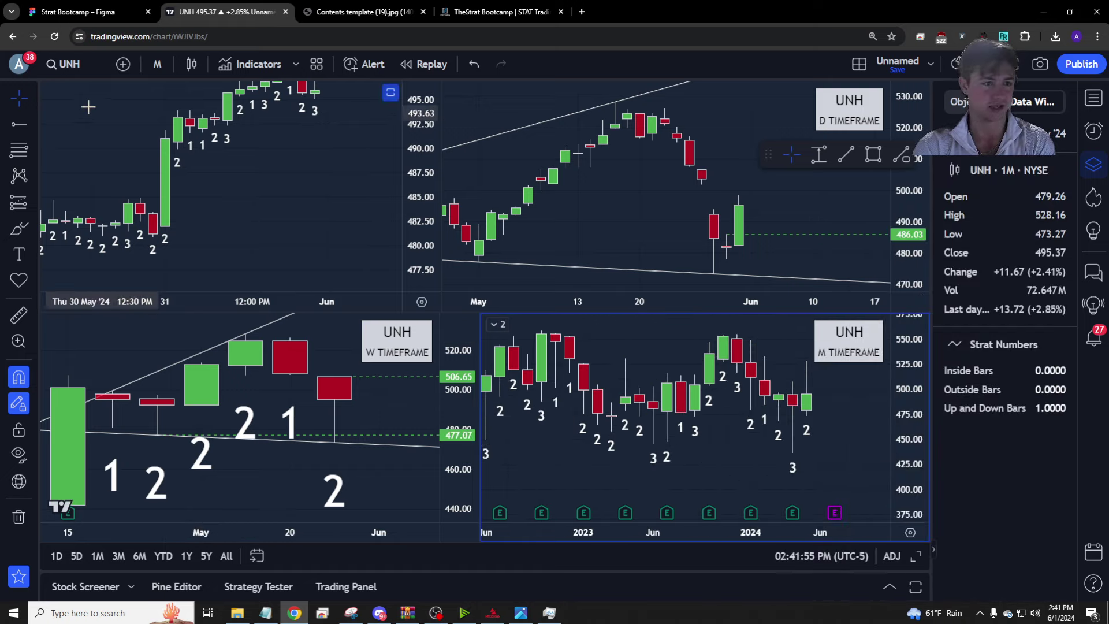
Draw a broadening formation on the monthly UNH chart with trend lines through the April 2024 and mid-2023 lows and across the 2022–2023 highs.
{"action": "left_click", "coordinate": [19, 124]}
{"action": "left_click", "coordinate": [87, 85]}
{"action": "left_click", "coordinate": [792, 453]}
{"action": "left_click", "coordinate": [611, 443]}
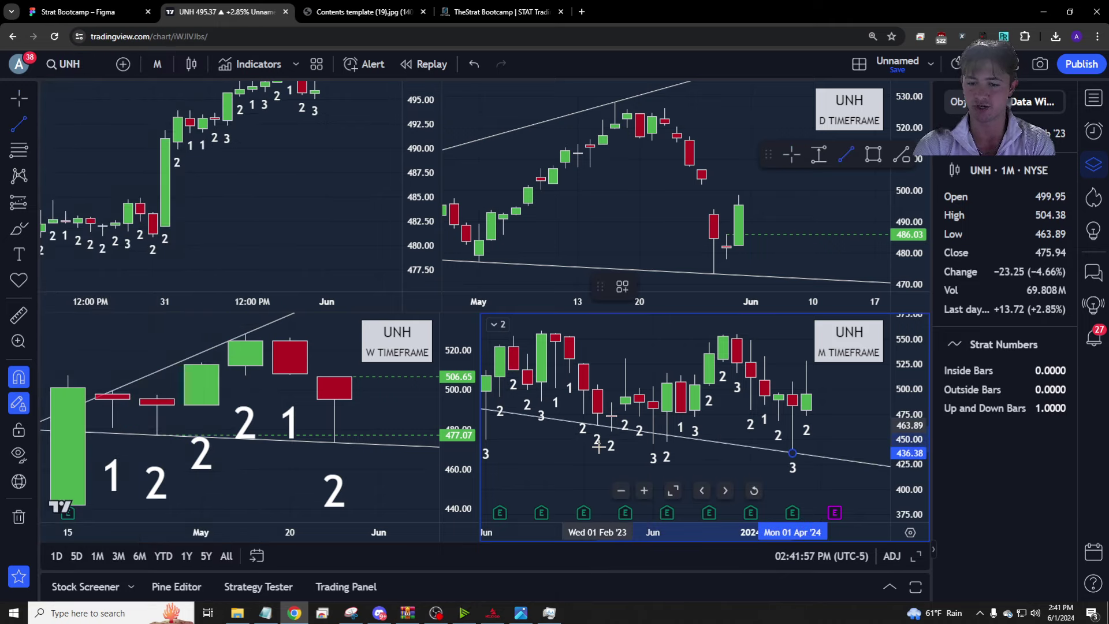
{"action": "left_click", "coordinate": [624, 359]}
{"action": "key", "text": "Escape"}
{"action": "left_click", "coordinate": [723, 335]}
{"action": "key", "text": "Escape"}
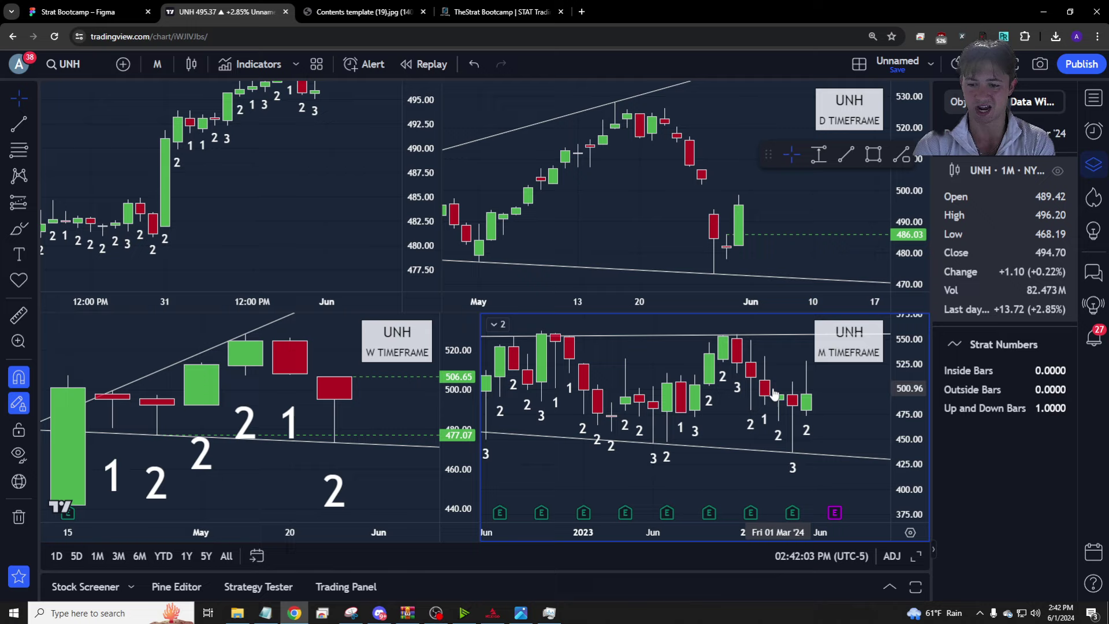
Frame UNH's late-May daily and 30-minute candles and sync the weekly 506.65 horizontal ray across the layout.
{"action": "left_click", "coordinate": [688, 188]}
{"action": "scroll", "coordinate": [687, 190], "scroll_direction": "up", "scroll_amount": 3}
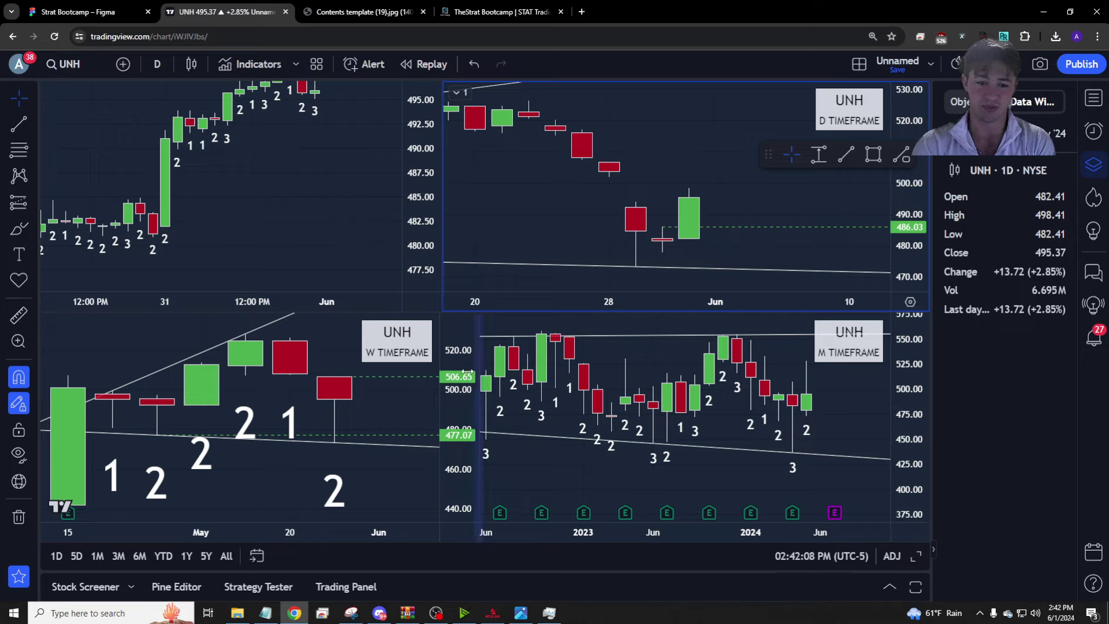
{"action": "left_click", "coordinate": [346, 218]}
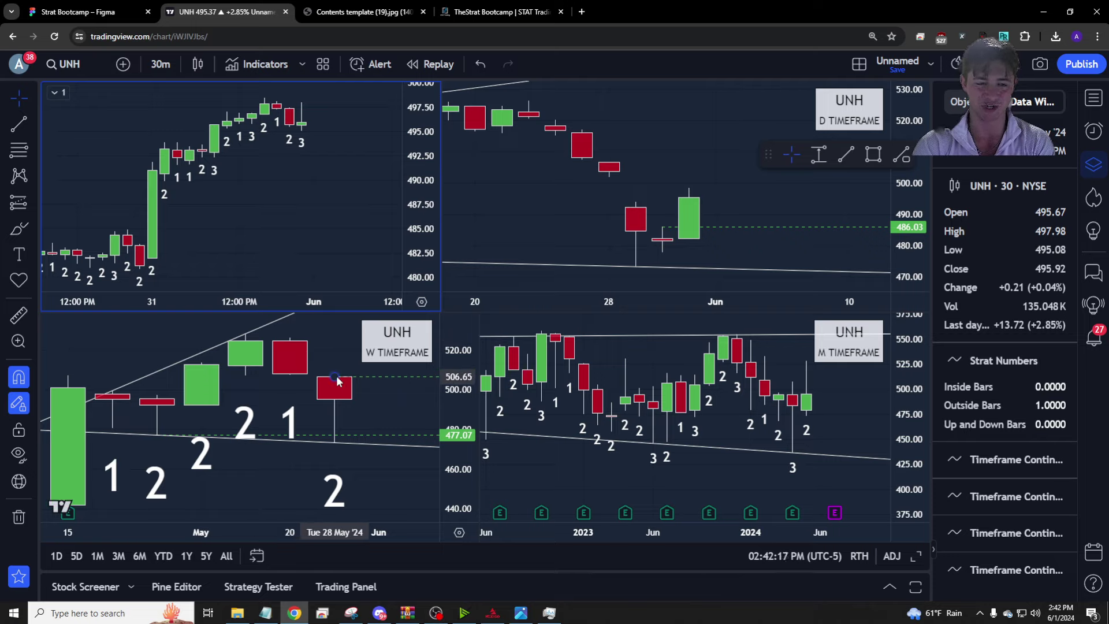
{"action": "left_click_drag", "start_coordinate": [237, 142], "coordinate": [252, 153]}
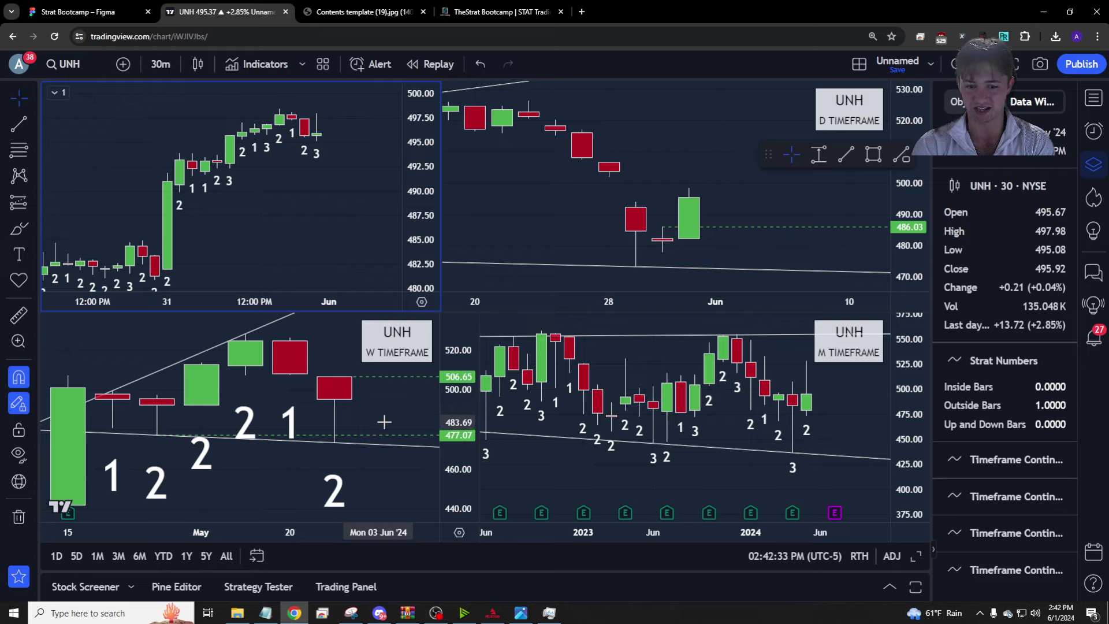
{"action": "left_click_drag", "start_coordinate": [311, 173], "coordinate": [329, 199]}
{"action": "right_click", "coordinate": [367, 392]}
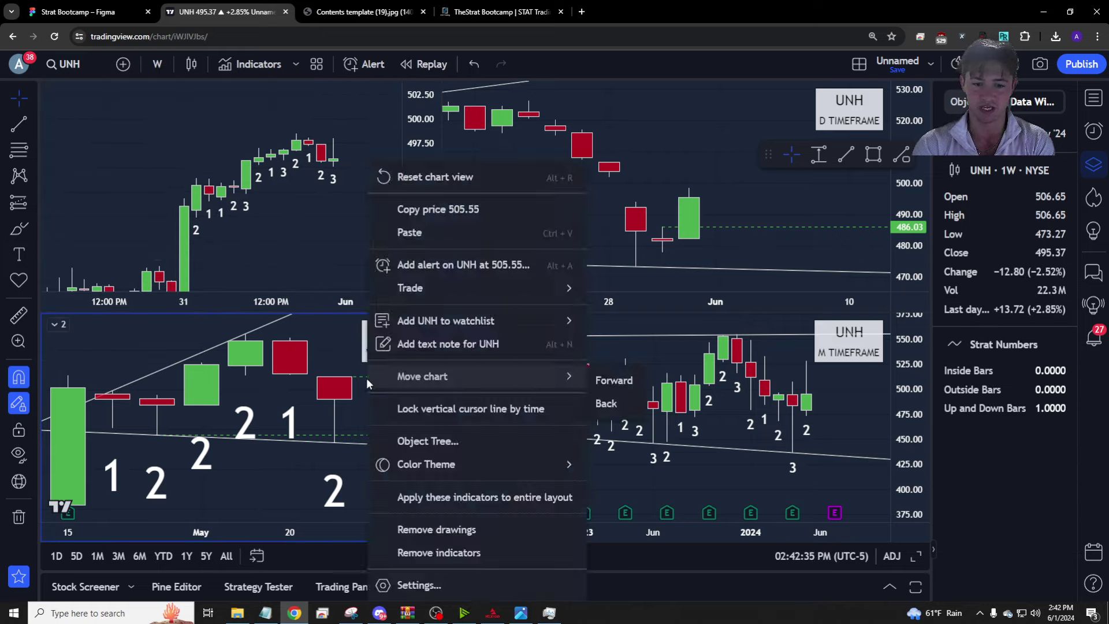
{"action": "right_click", "coordinate": [362, 375]}
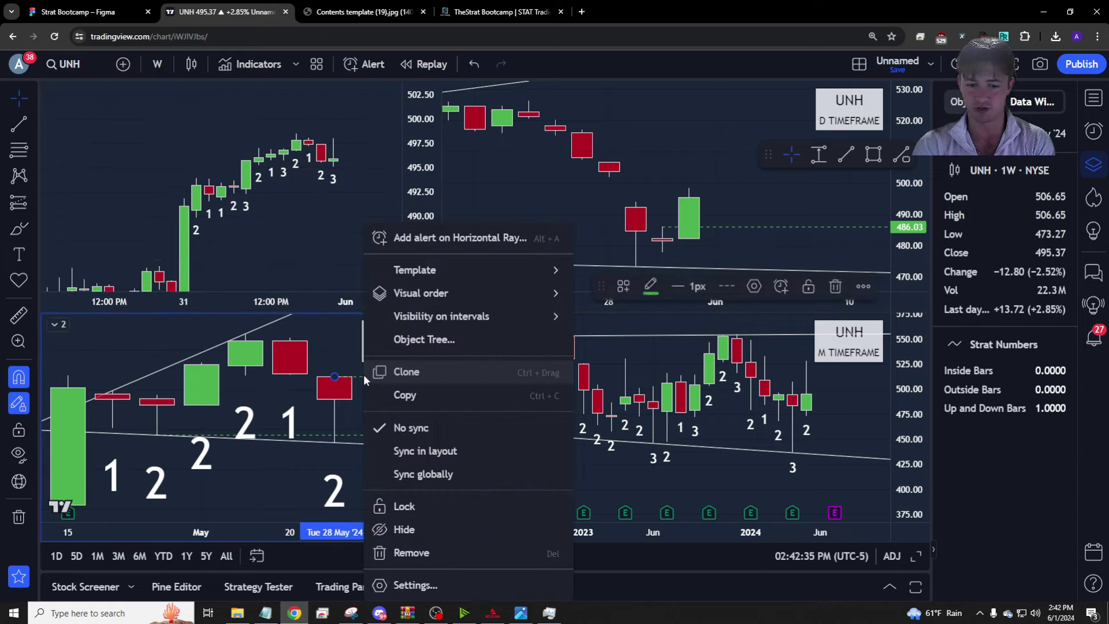
{"action": "left_click", "coordinate": [474, 449]}
{"action": "left_click", "coordinate": [641, 207]}
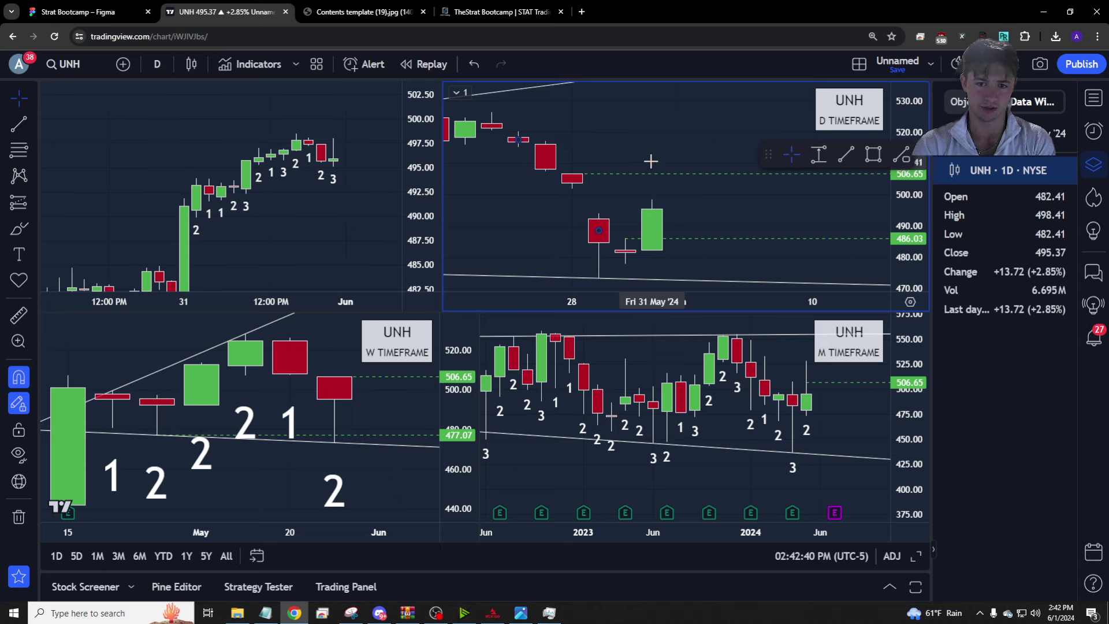
Load CVS across the four charts and place a horizontal ray at 55.39 on the daily 28 May candle.
{"action": "type", "text": "CVS"}
{"action": "key", "text": "Return"}
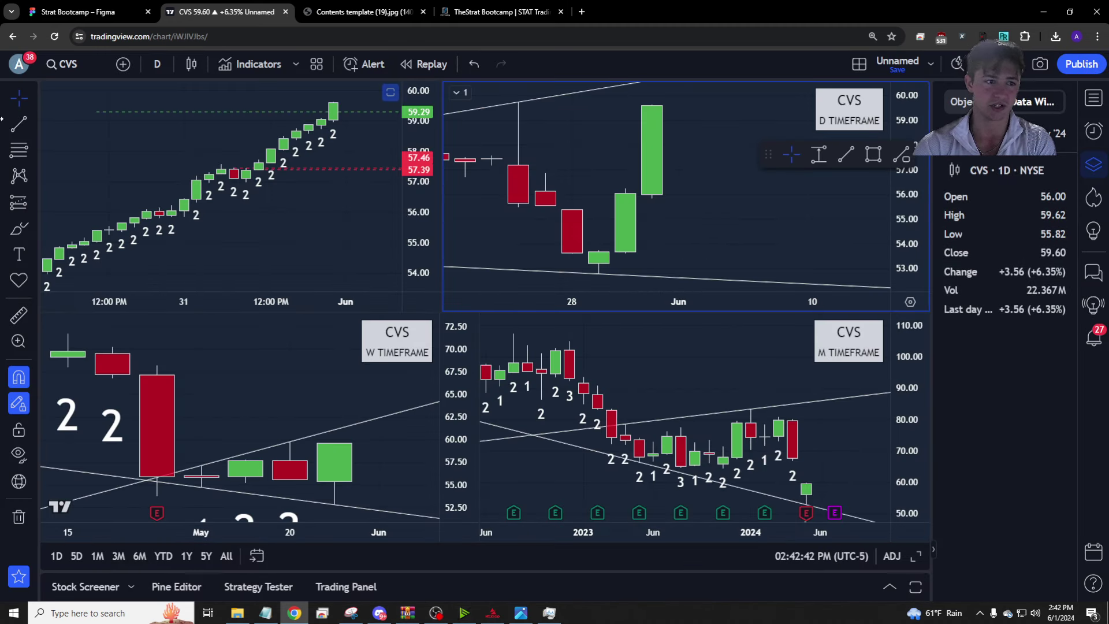
{"action": "left_click", "coordinate": [28, 124]}
{"action": "left_click", "coordinate": [67, 259]}
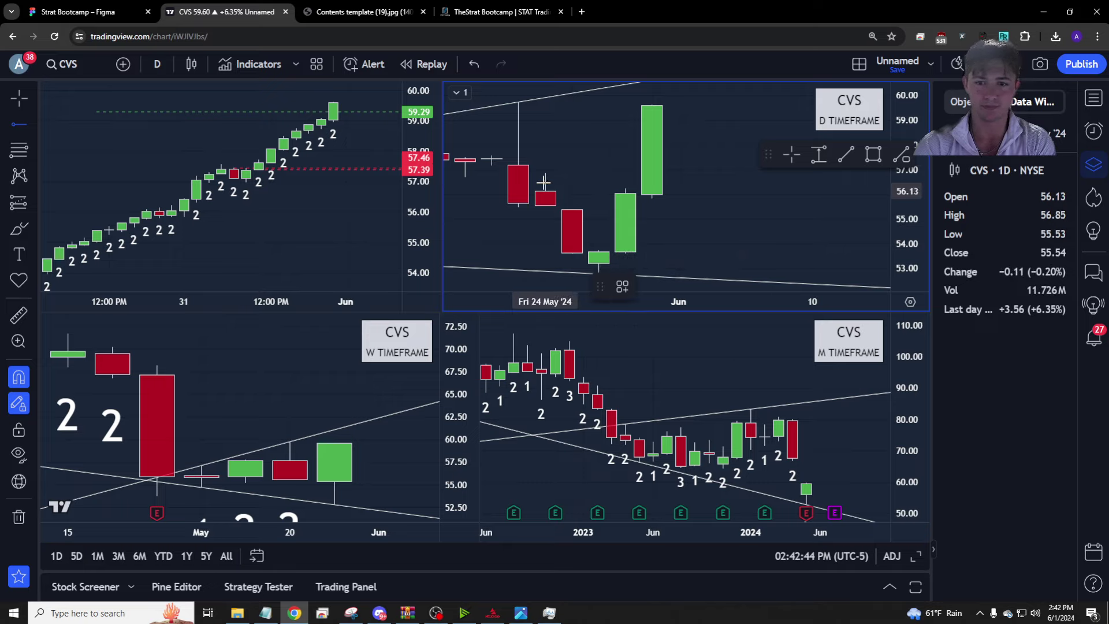
{"action": "left_click", "coordinate": [573, 209]}
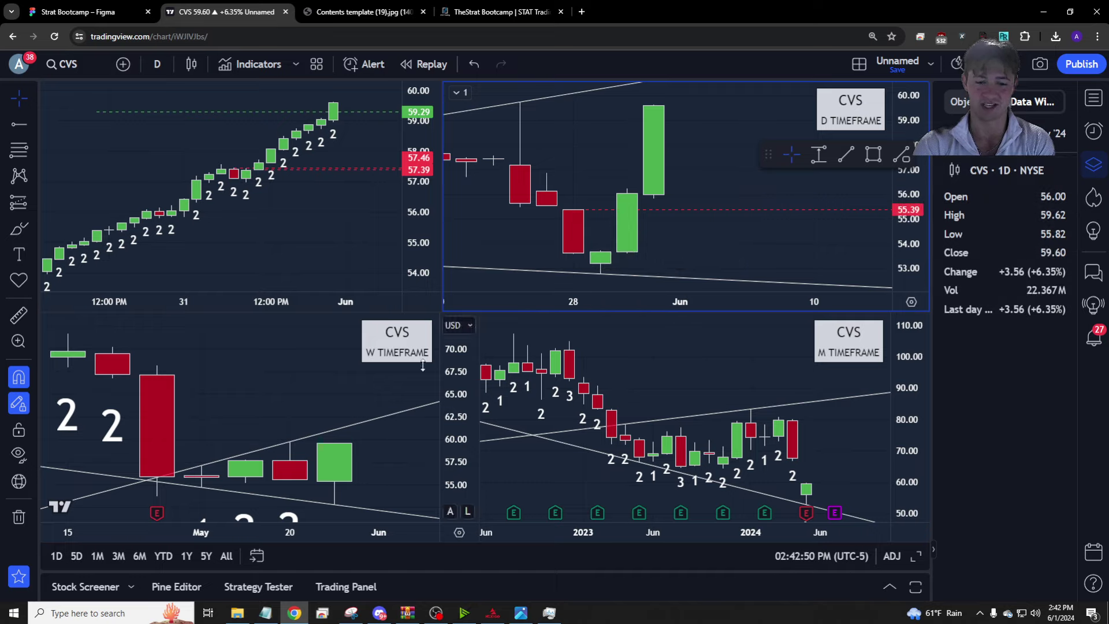
Load JNJ across all four timeframe charts and frame its late-May candles on the daily and 30-minute charts.
{"action": "left_click", "coordinate": [370, 222]}
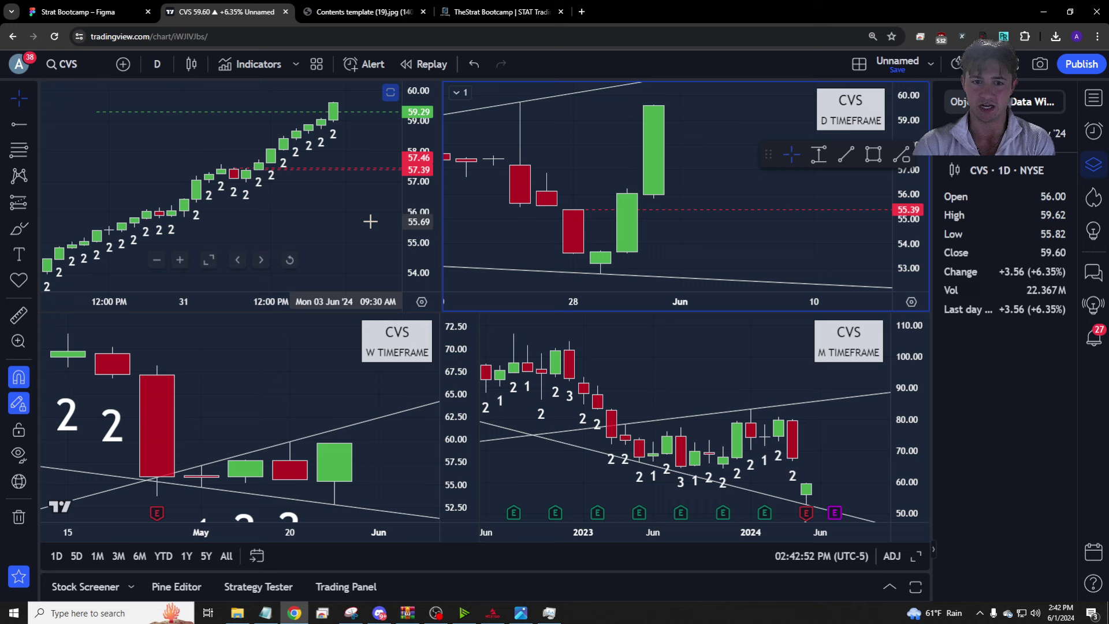
{"action": "type", "text": "JNJ"}
{"action": "key", "text": "Return"}
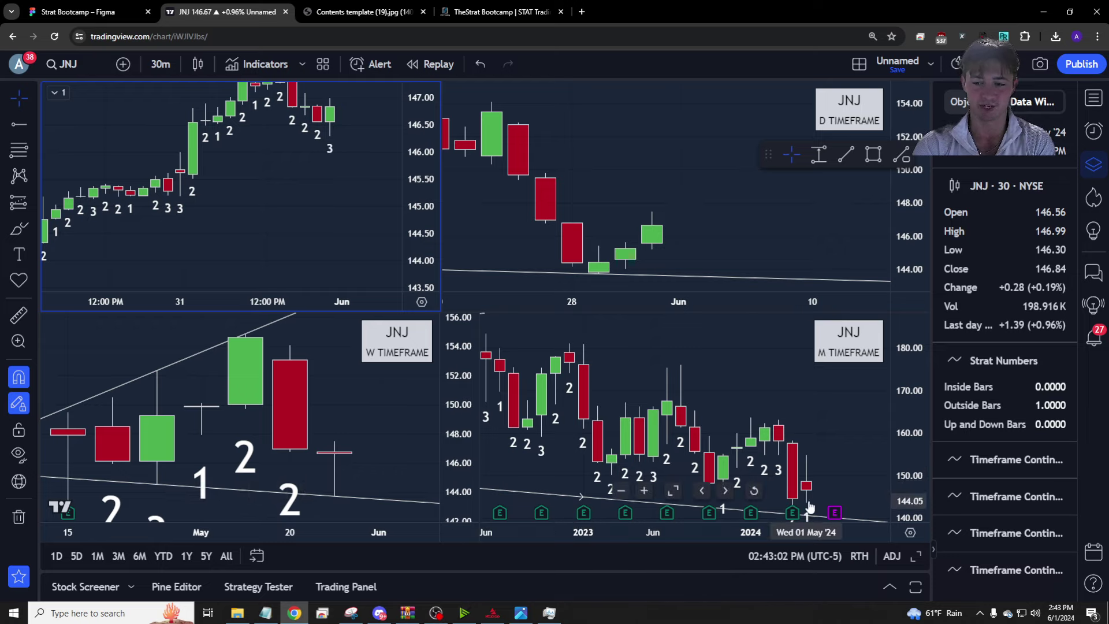
{"action": "left_click", "coordinate": [709, 219]}
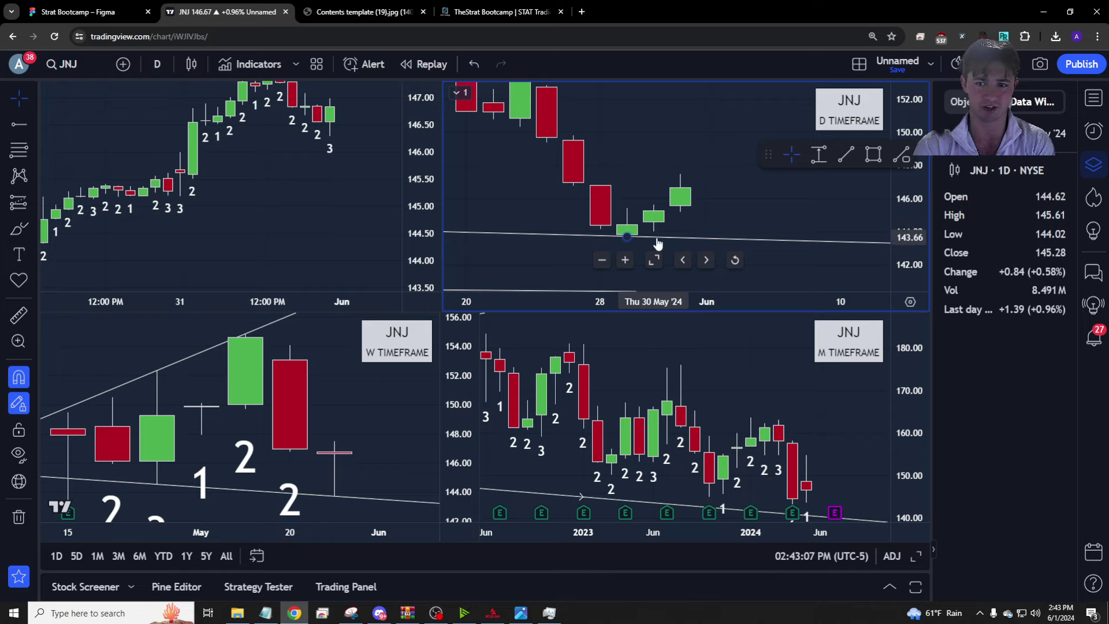
{"action": "left_click", "coordinate": [348, 166]}
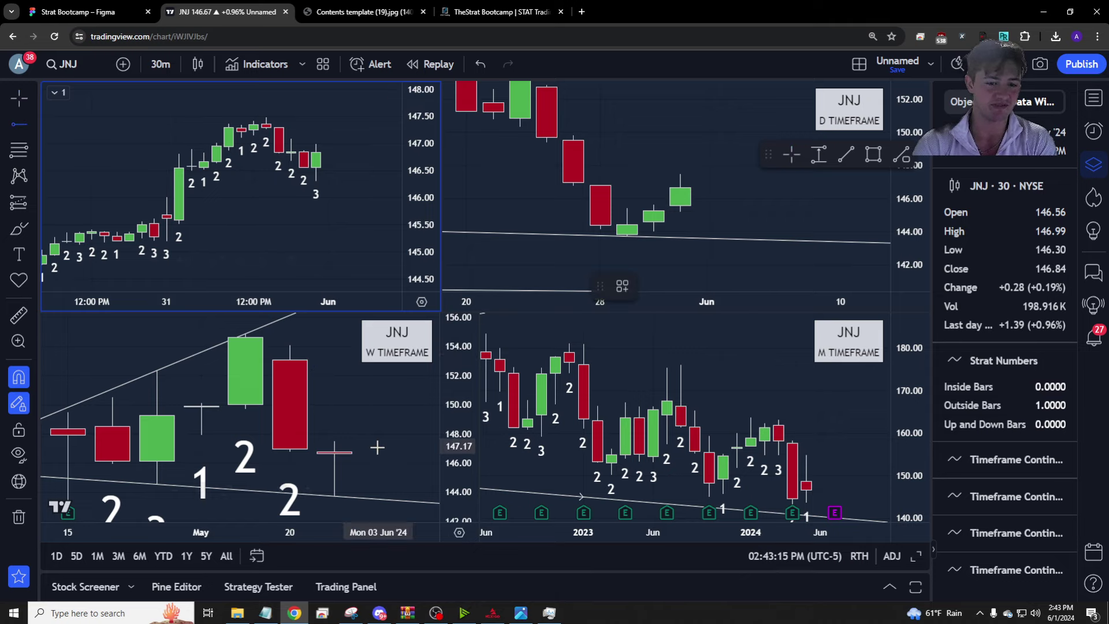
Place a horizontal ray at 146.79 on the latest weekly JNJ candle and sync it globally.
{"action": "left_click", "coordinate": [346, 457]}
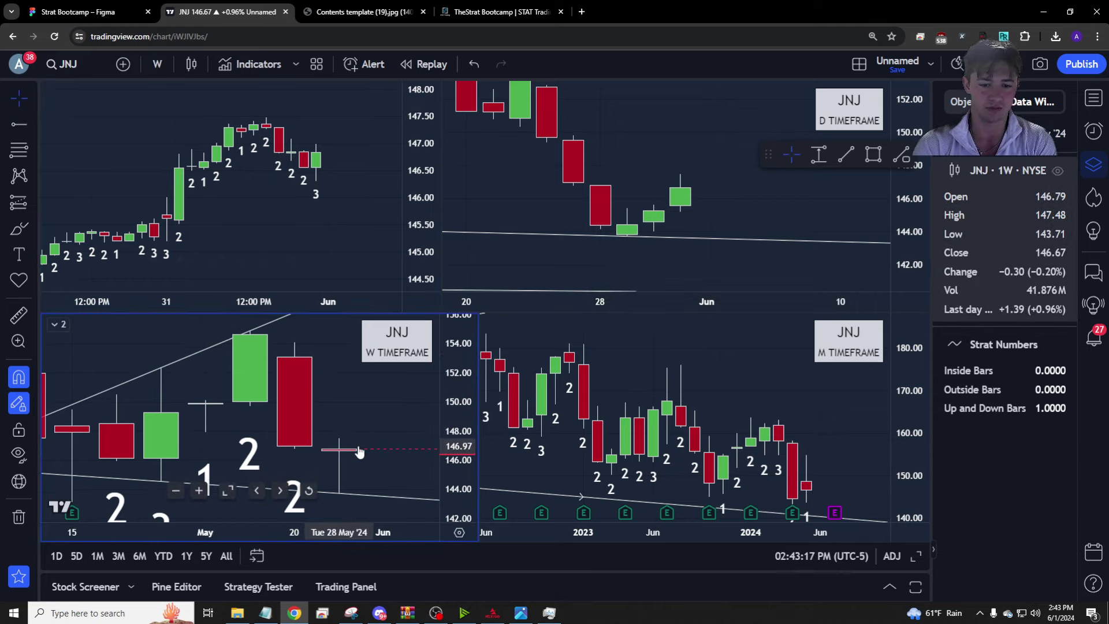
{"action": "right_click", "coordinate": [348, 449]}
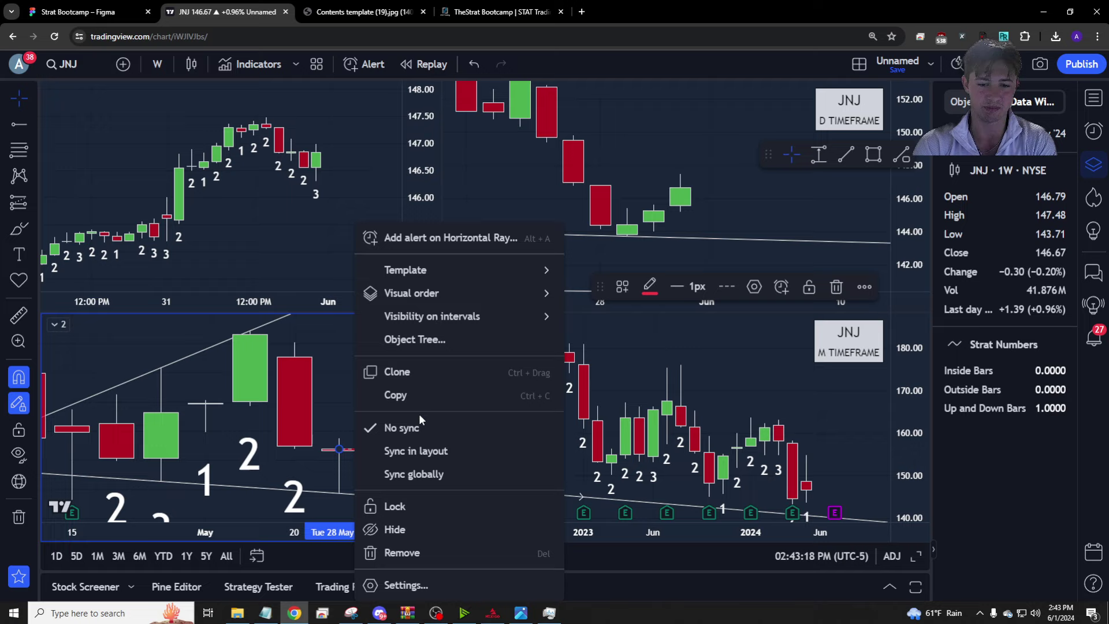
{"action": "left_click", "coordinate": [448, 474]}
Switch the intraday JNJ chart from 30 minutes to 1 hour and place a horizontal ray at 147.10 on the 31 May candles.
{"action": "scroll", "coordinate": [343, 242], "scroll_direction": "down", "scroll_amount": 2}
{"action": "scroll", "coordinate": [304, 217], "scroll_direction": "up", "scroll_amount": 2}
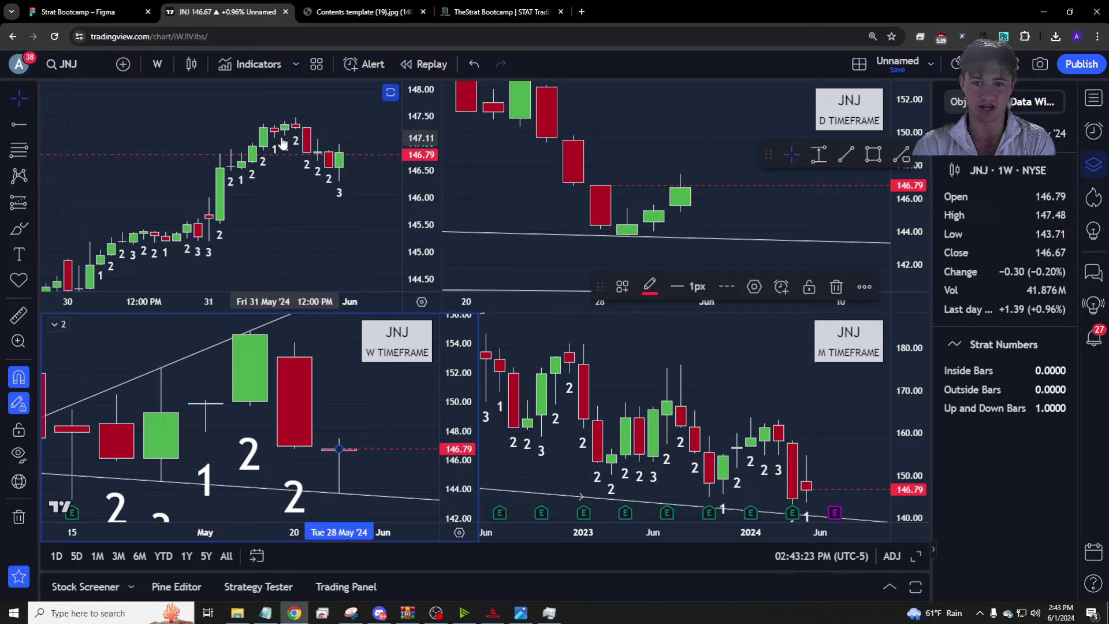
{"action": "scroll", "coordinate": [289, 139], "scroll_direction": "down", "scroll_amount": 2}
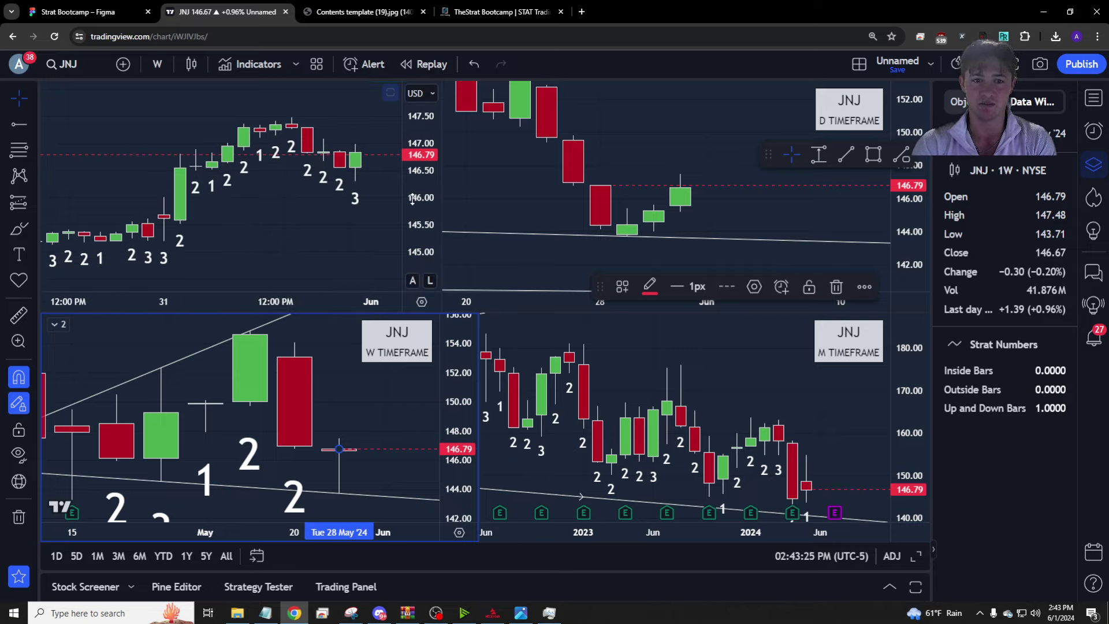
{"action": "left_click", "coordinate": [288, 139]}
{"action": "scroll", "coordinate": [288, 139], "scroll_direction": "up", "scroll_amount": 3}
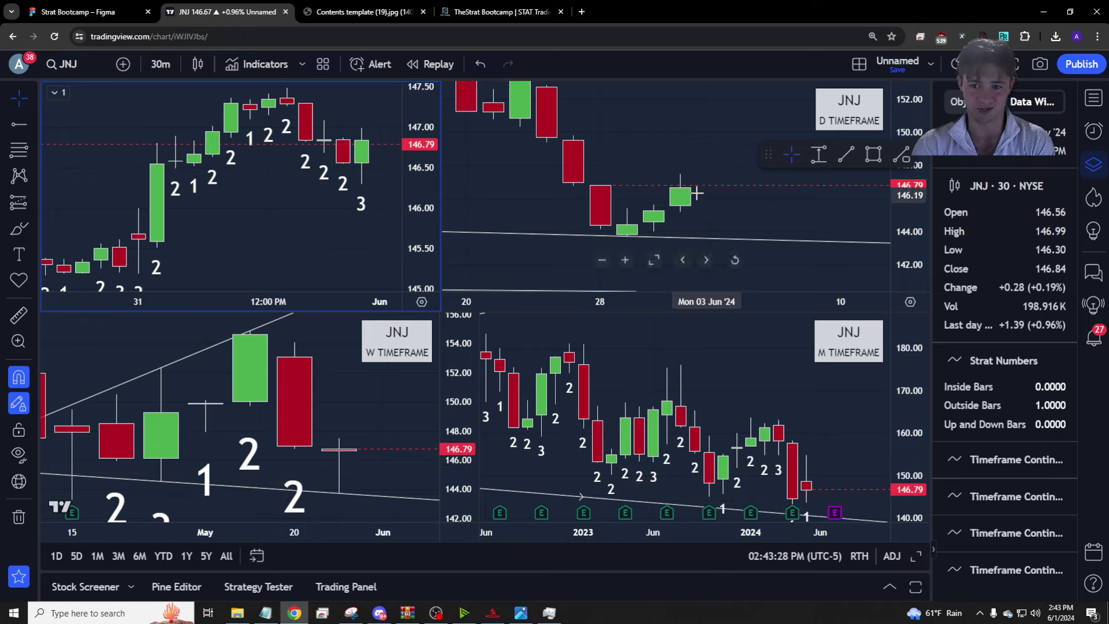
{"action": "left_click_drag", "start_coordinate": [268, 167], "coordinate": [254, 185]}
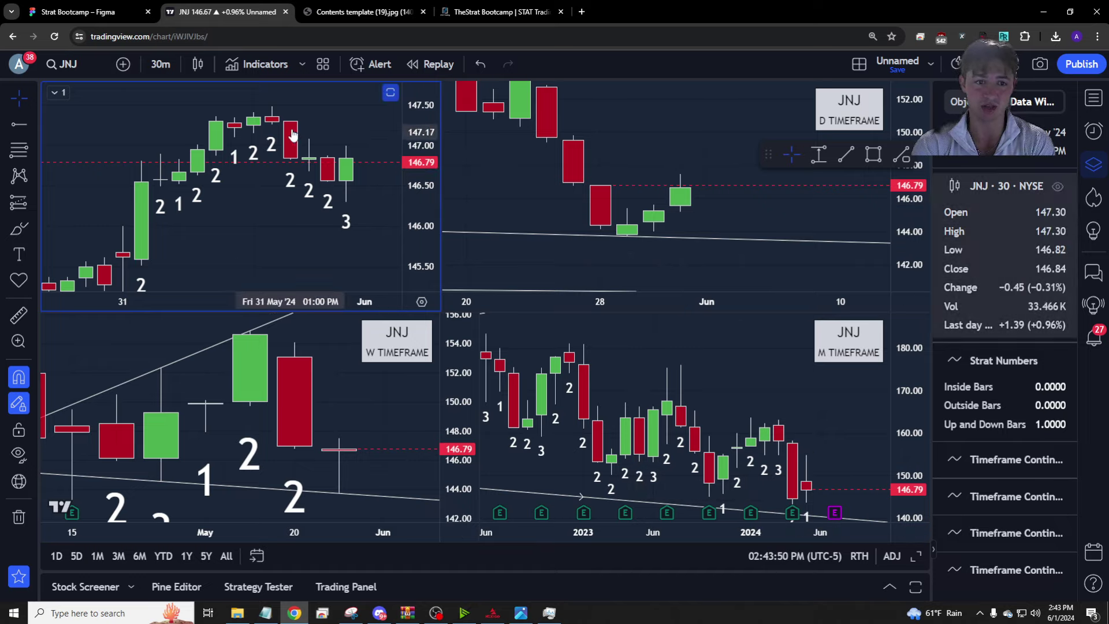
{"action": "type", "text": "1h"}
{"action": "key", "text": "Return"}
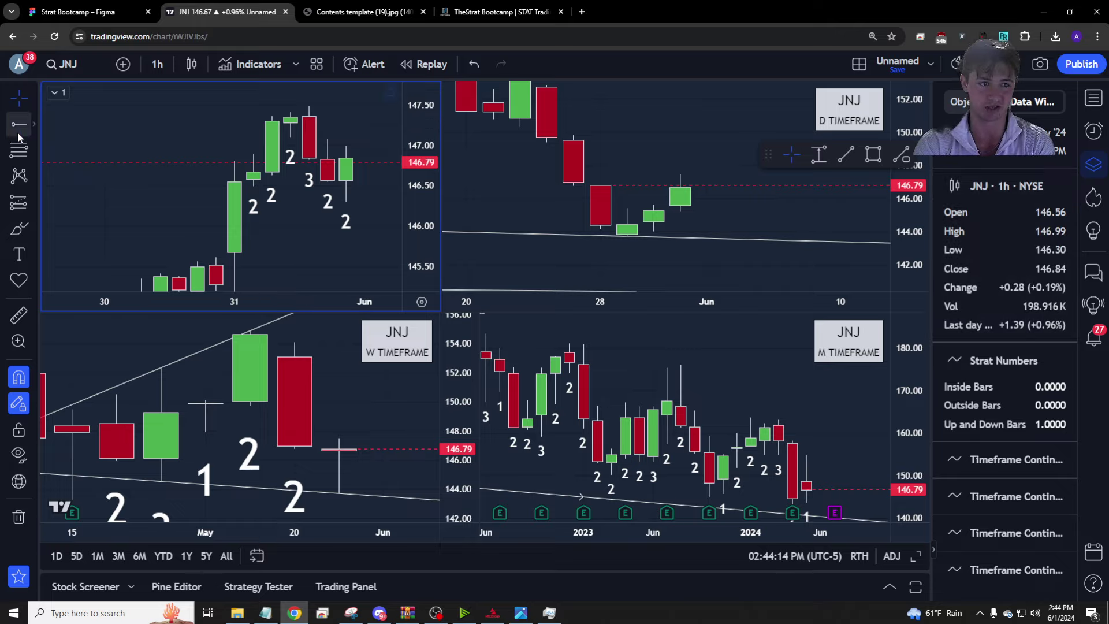
{"action": "left_click", "coordinate": [290, 139]}
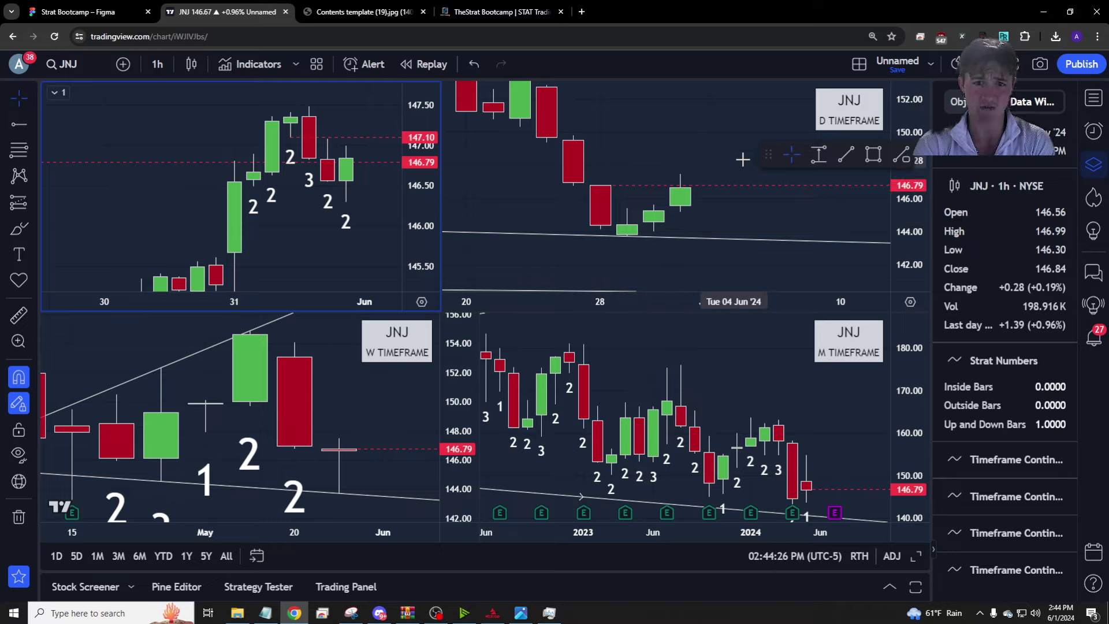
Check the healthcare watchlist in Notepad and load ABBV across all four timeframe charts.
{"action": "left_click", "coordinate": [269, 616]}
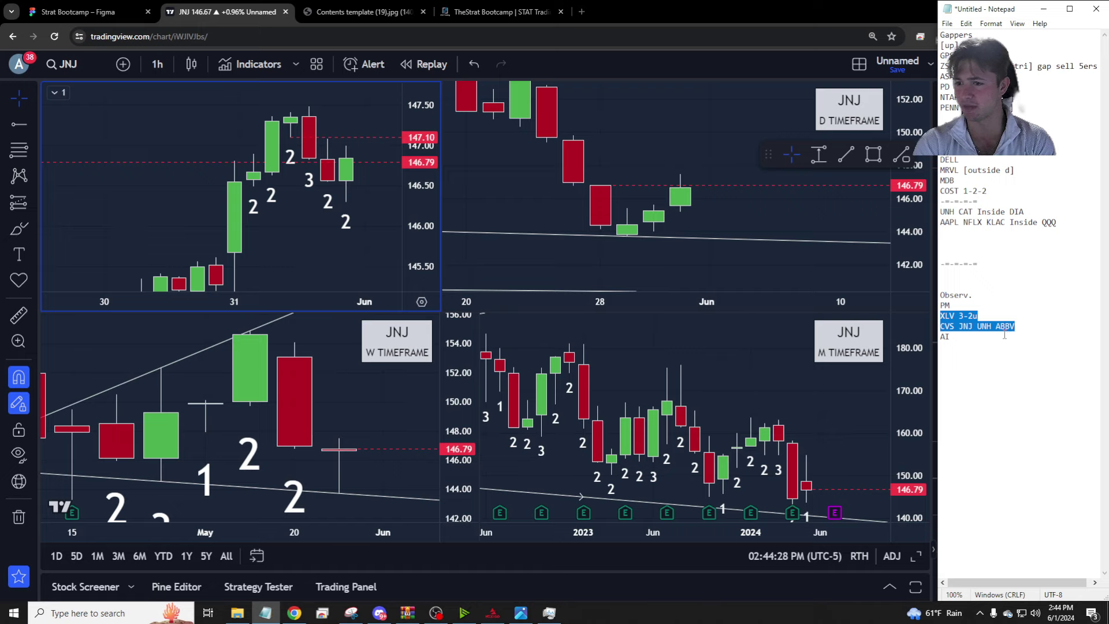
{"action": "left_click", "coordinate": [722, 189]}
{"action": "type", "text": "ABBV"}
{"action": "key", "text": "Return"}
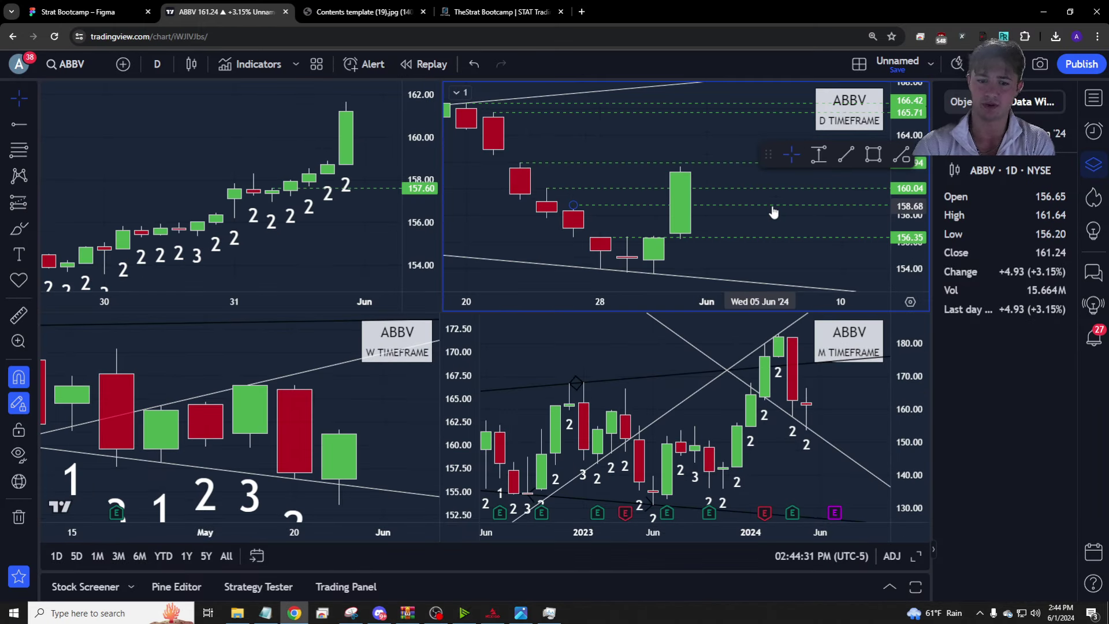
Examine ABBV's recent candles on the 1-hour, daily, weekly and monthly charts against the existing trend lines and horizontal rays.
{"action": "left_click", "coordinate": [307, 168]}
{"action": "scroll", "coordinate": [838, 467], "scroll_direction": "up", "scroll_amount": 3}
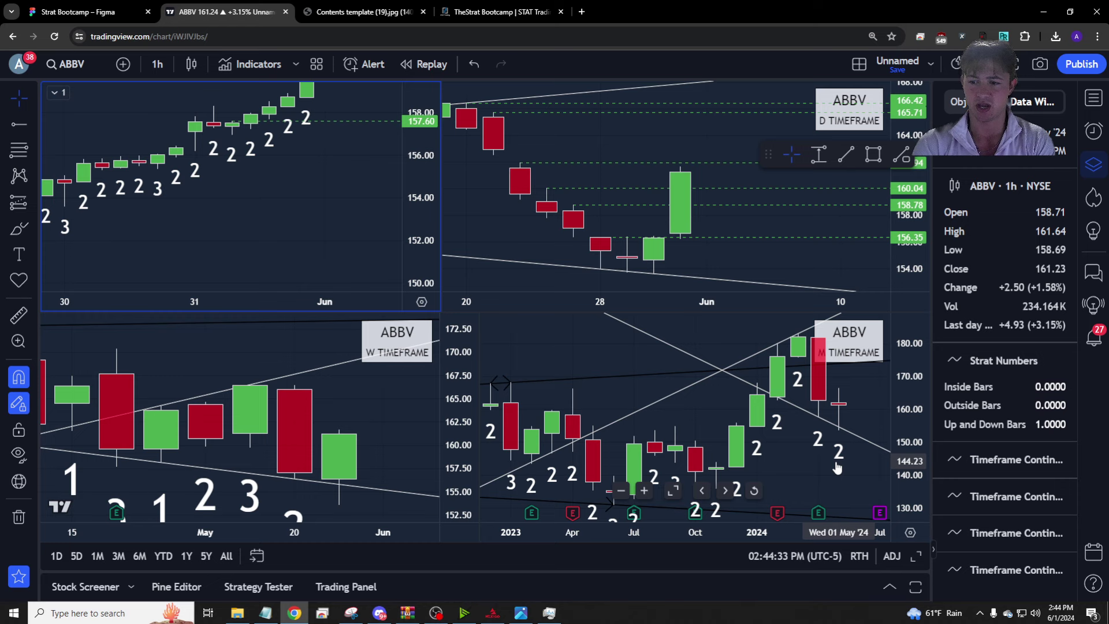
{"action": "left_click_drag", "start_coordinate": [838, 466], "coordinate": [784, 442]}
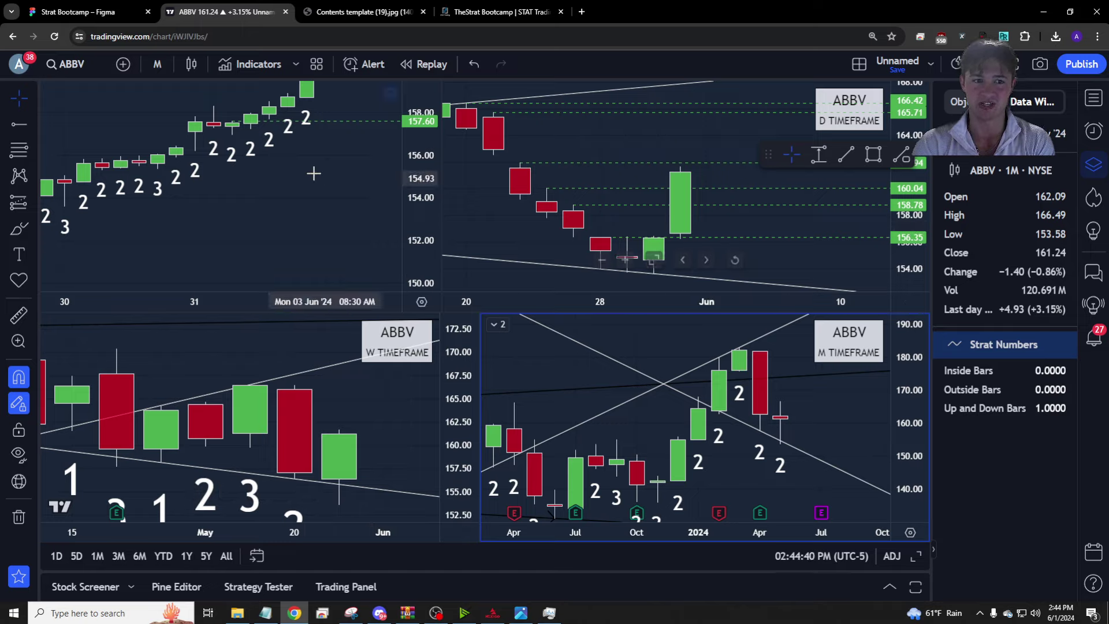
{"action": "left_click", "coordinate": [312, 225]}
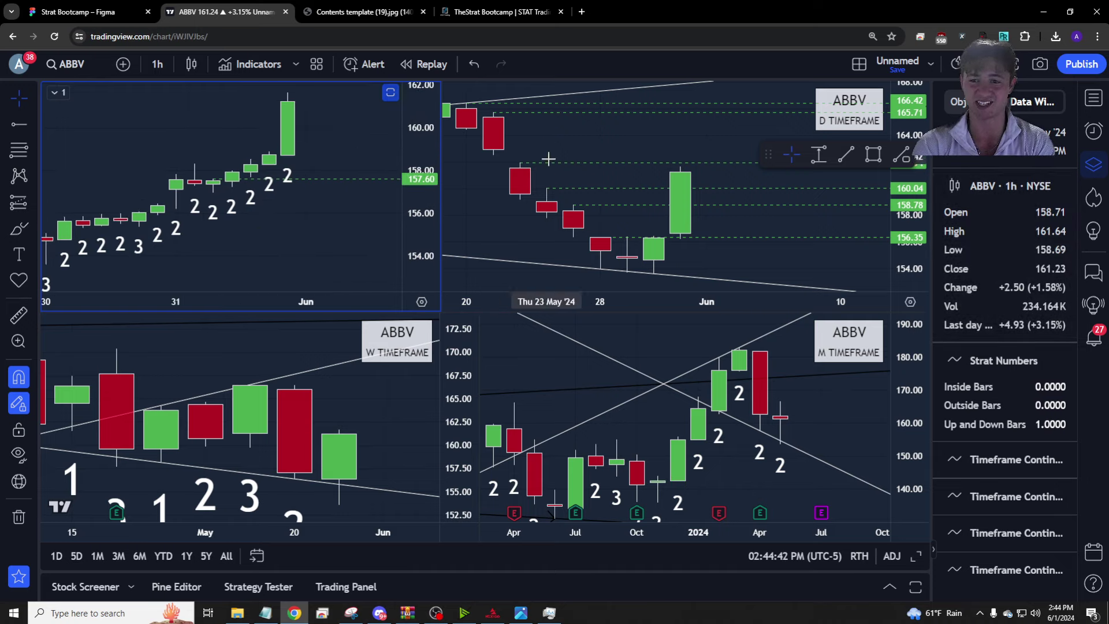
{"action": "left_click", "coordinate": [352, 474]}
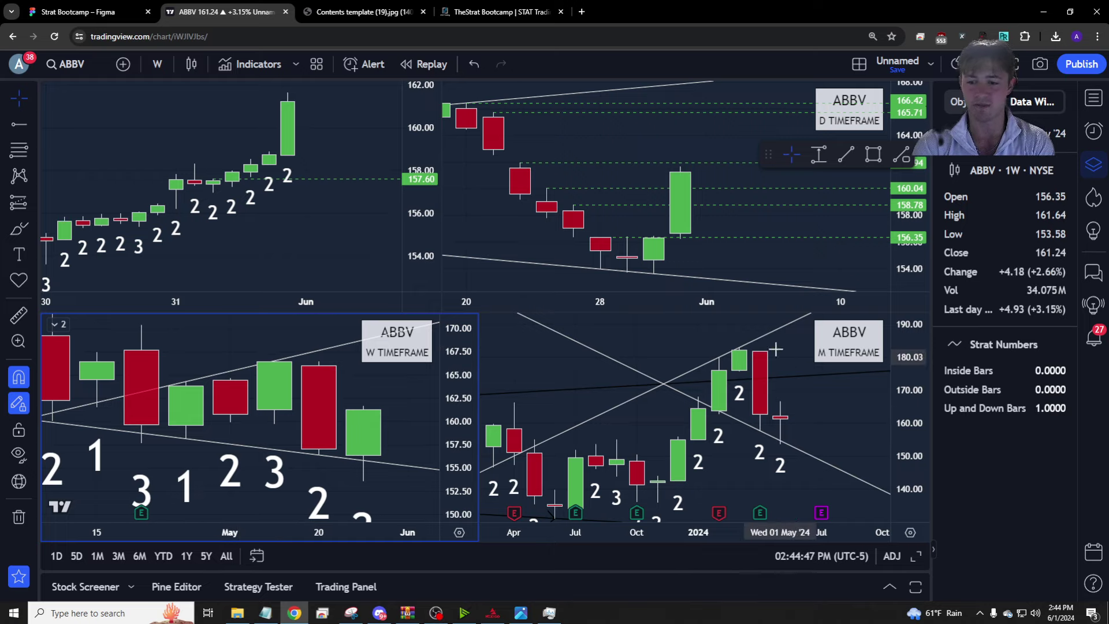
{"action": "left_click", "coordinate": [707, 254]}
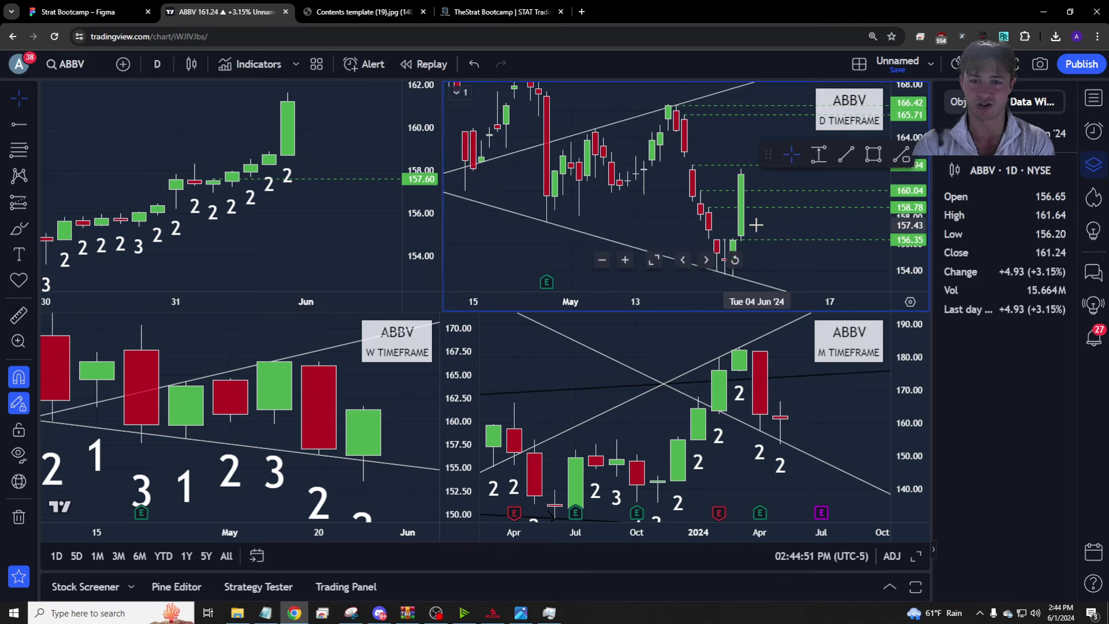
{"action": "left_click", "coordinate": [366, 213]}
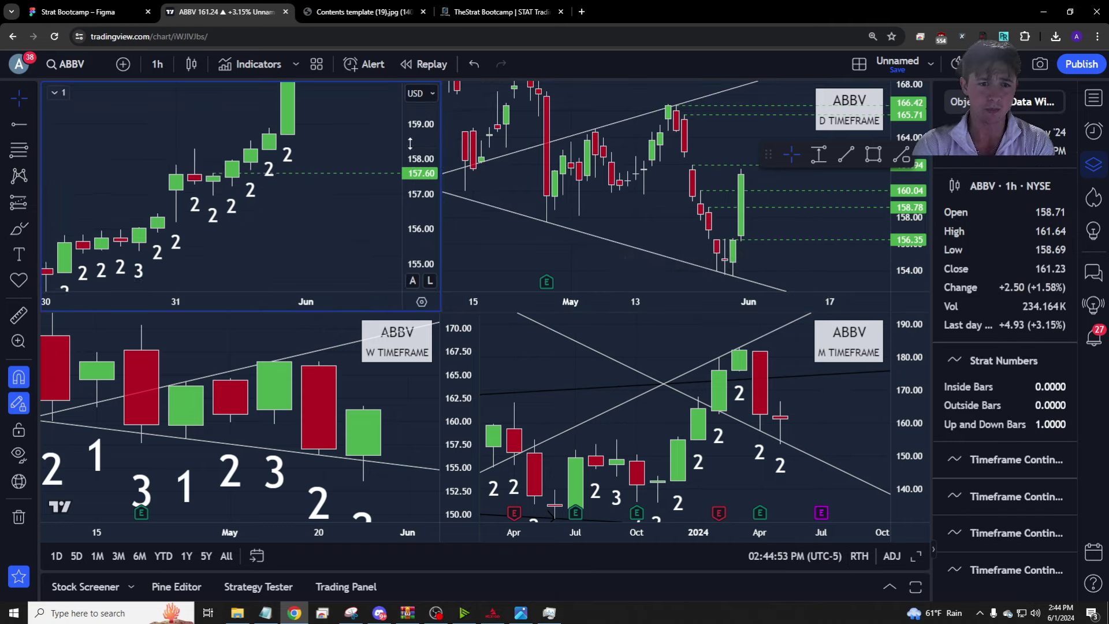
{"action": "left_click", "coordinate": [13, 129]}
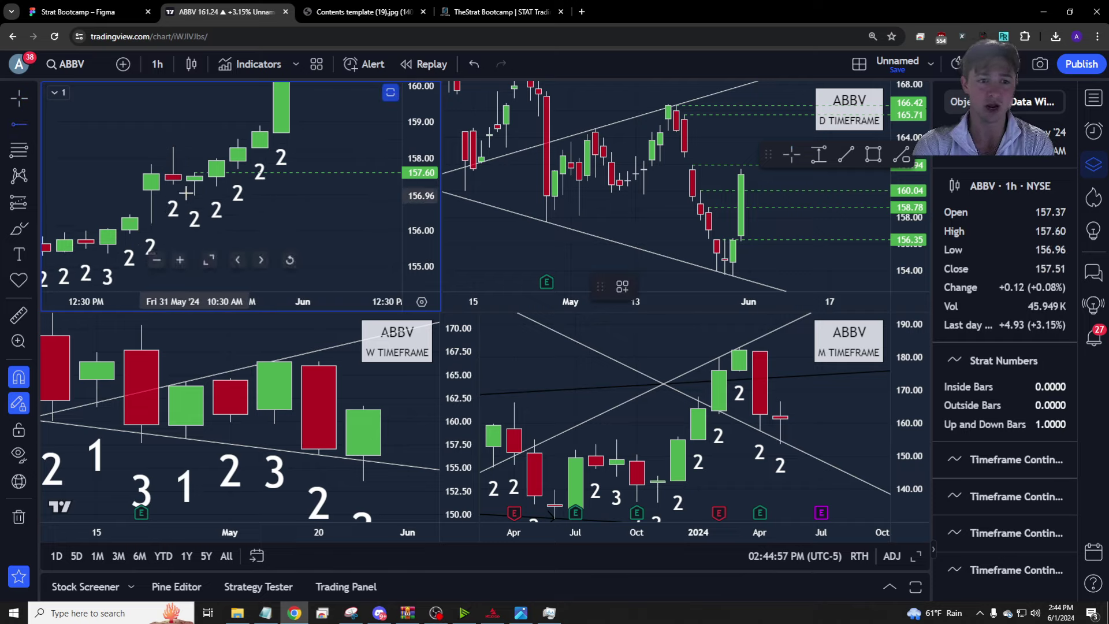
{"action": "key", "text": "Escape"}
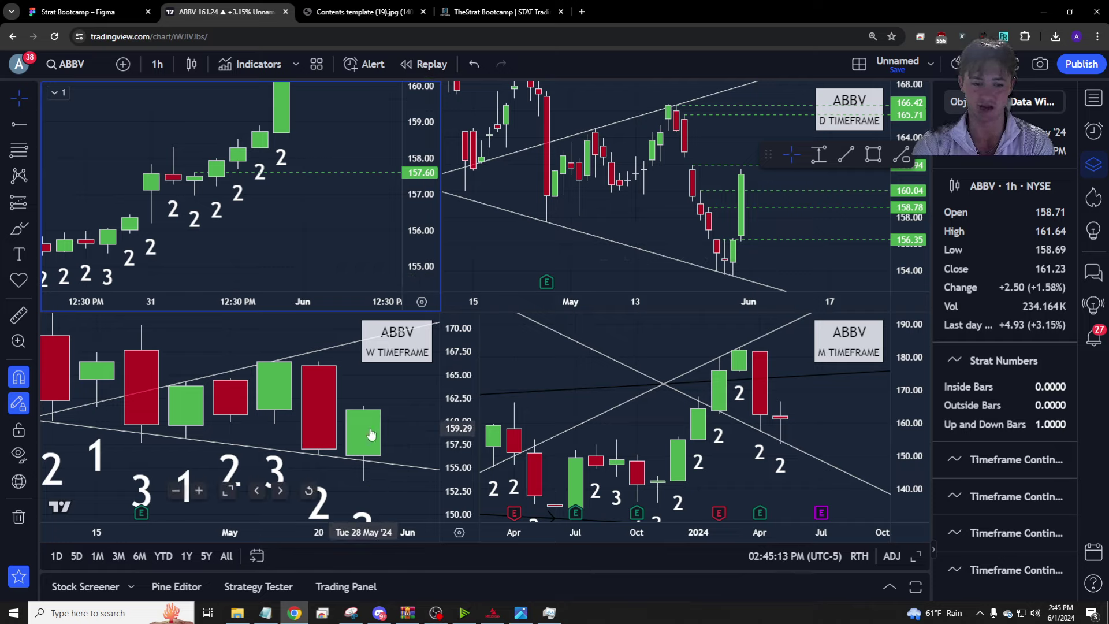
Remove all existing drawings from the weekly ABBV chart.
{"action": "scroll", "coordinate": [371, 434], "scroll_direction": "down", "scroll_amount": 5}
{"action": "left_click", "coordinate": [429, 487]}
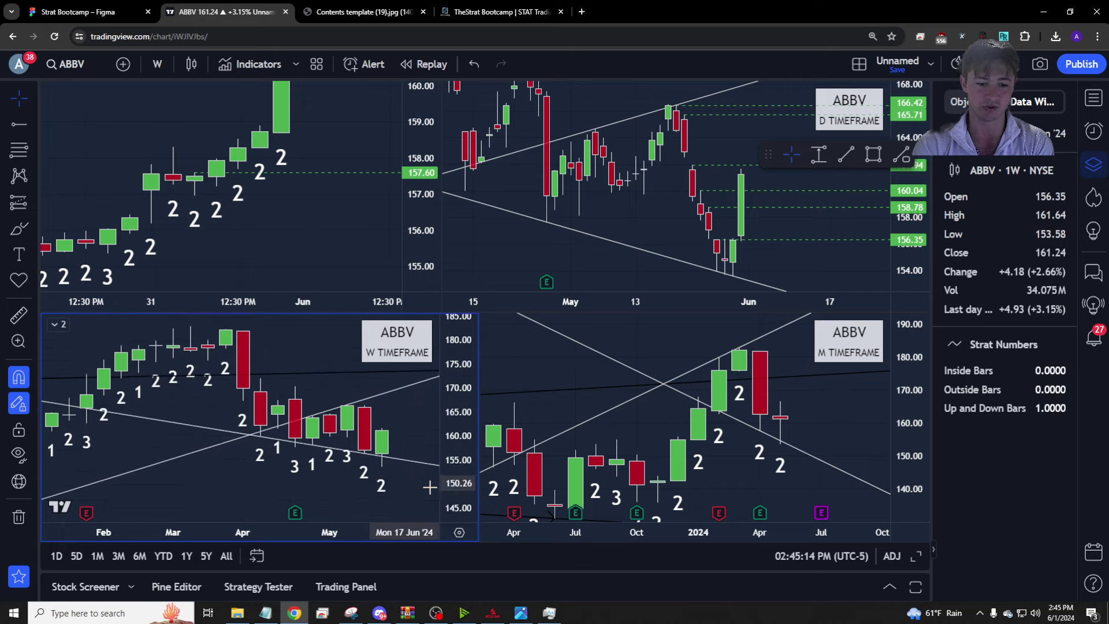
{"action": "right_click", "coordinate": [410, 491]}
{"action": "left_click", "coordinate": [459, 525]}
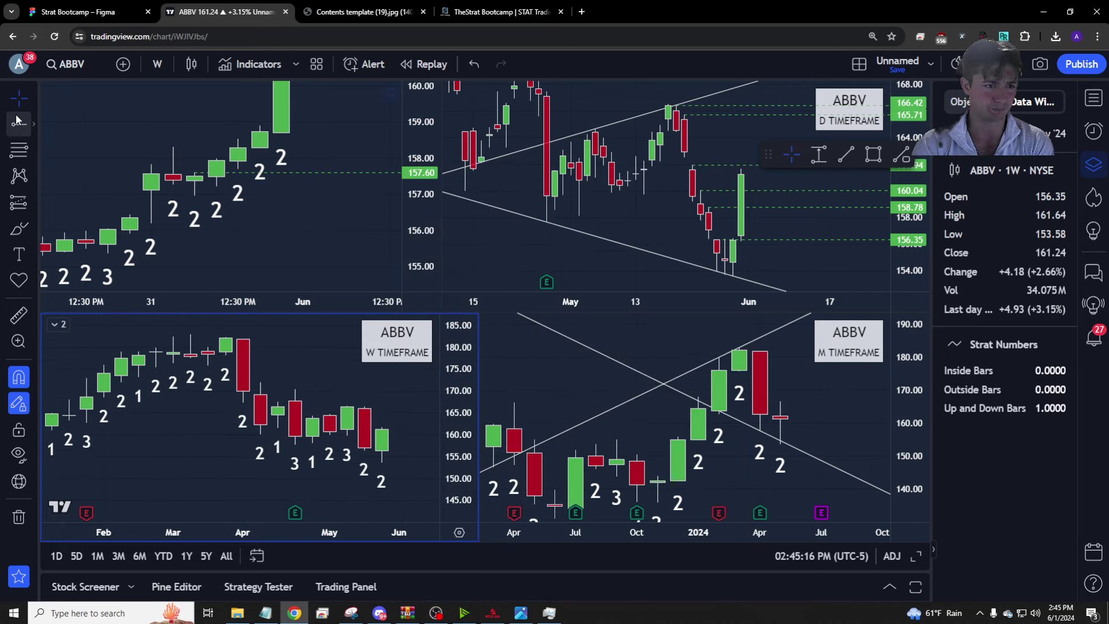
Place horizontal rays on the weekly ABBV chart at the 22 April candle's low of 157.65 and high of 170.37.
{"action": "left_click", "coordinate": [295, 444]}
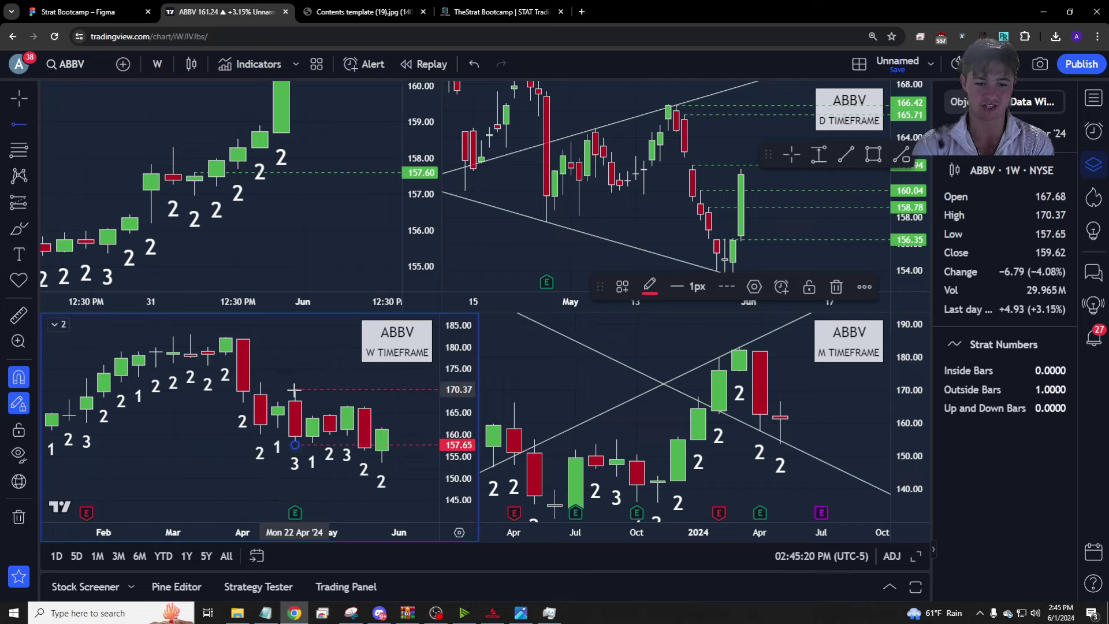
{"action": "left_click", "coordinate": [294, 391]}
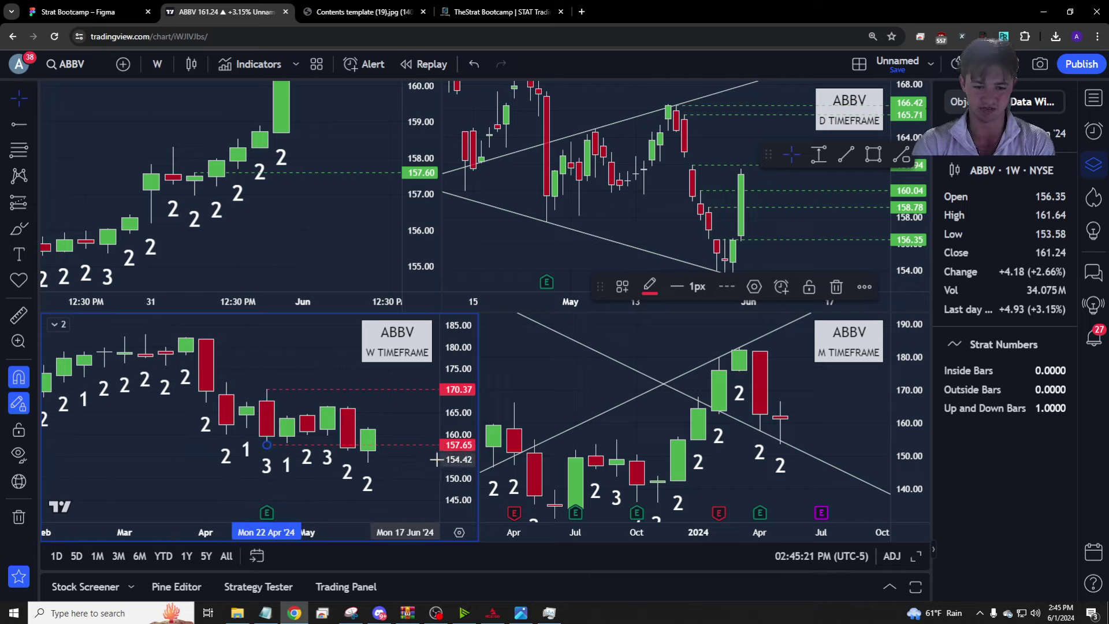
Check the level-of-reclaim diagram in Figma and examine the recent weekly ABBV candles against the two reclaim rays.
{"action": "left_click", "coordinate": [70, 14]}
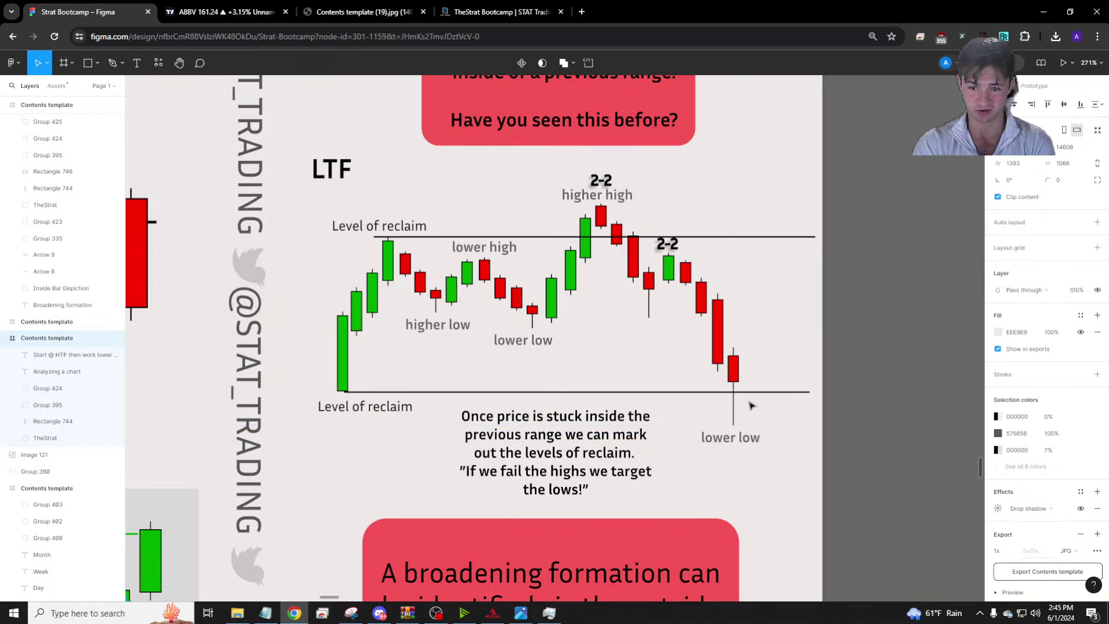
{"action": "left_click", "coordinate": [244, 13]}
{"action": "right_click", "coordinate": [404, 394]}
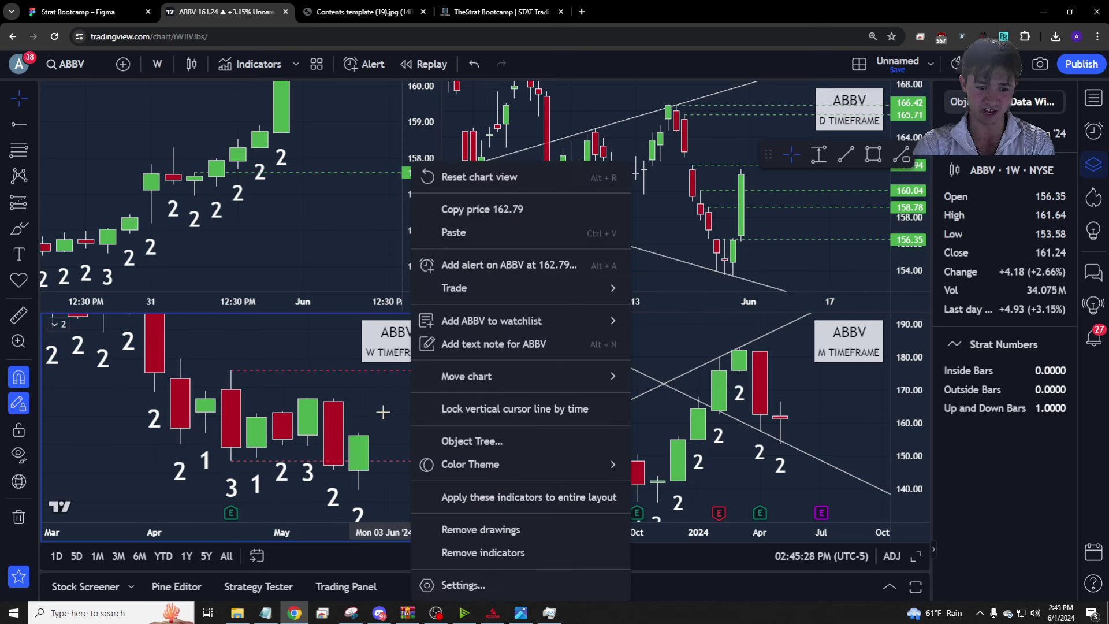
{"action": "left_click", "coordinate": [399, 396]}
{"action": "left_click_drag", "start_coordinate": [399, 396], "coordinate": [383, 406]}
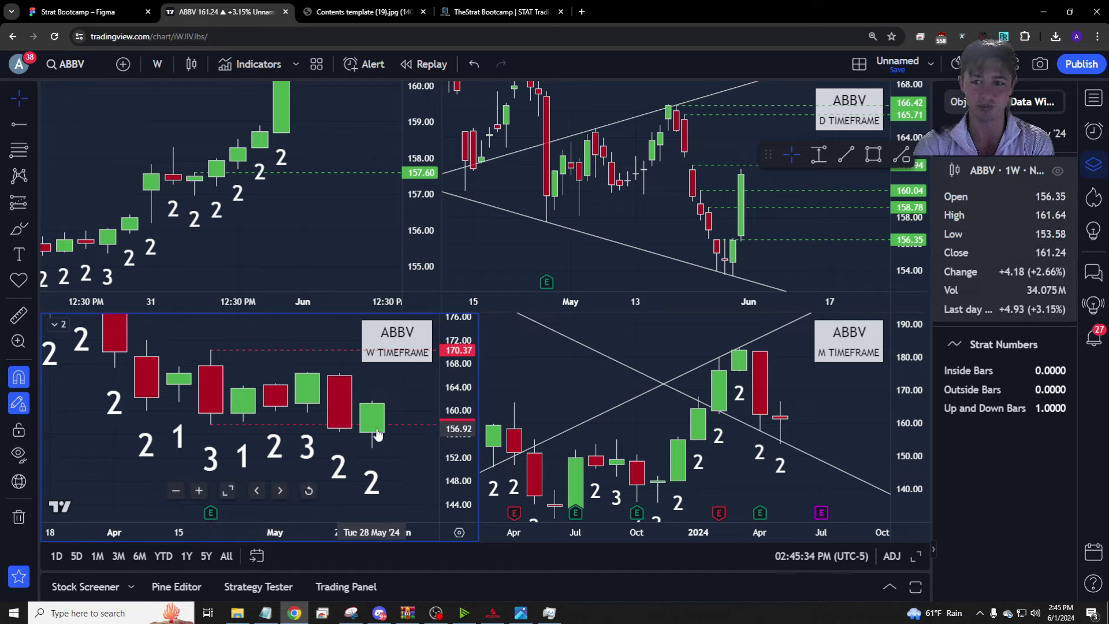
{"action": "left_click_drag", "start_coordinate": [396, 467], "coordinate": [405, 488]}
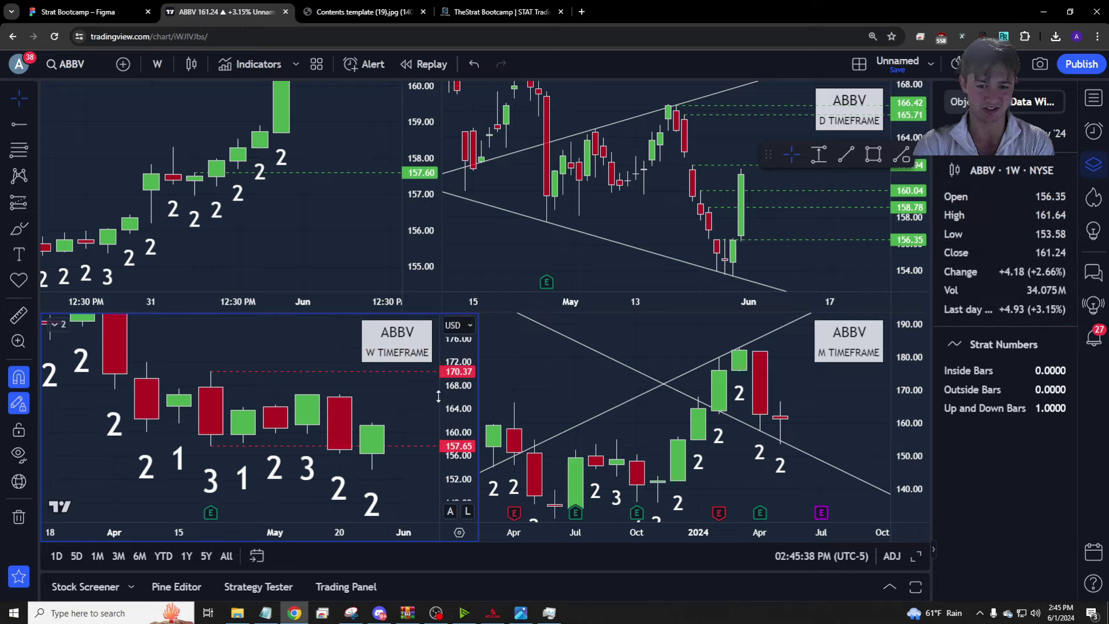
Place a horizontal ray at 158.30 on the 1-hour ABBV chart, from the high of the 31 May 09:30 candle.
{"action": "left_click", "coordinate": [250, 225]}
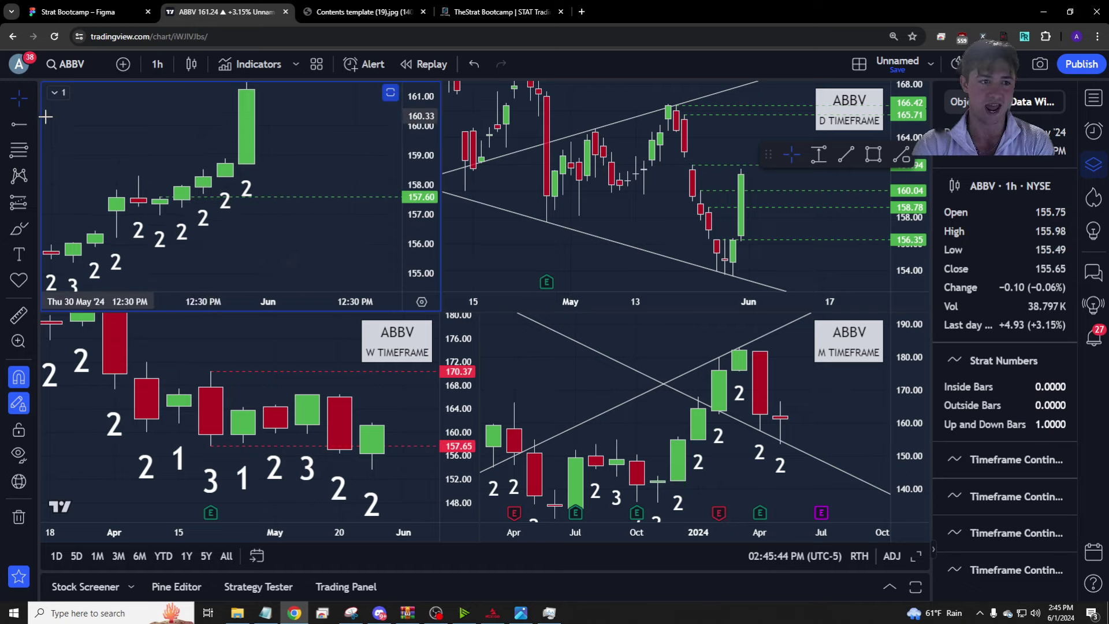
{"action": "left_click", "coordinate": [143, 176]}
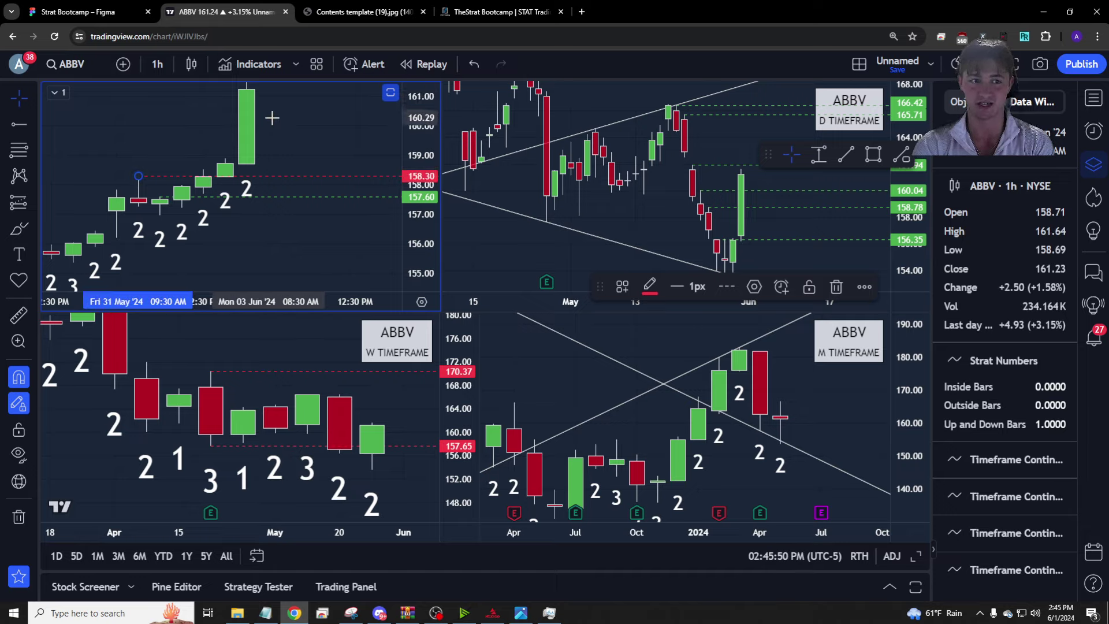
Load IWM across all four timeframe charts.
{"action": "left_click", "coordinate": [319, 130]}
{"action": "type", "text": "IWM"}
{"action": "key", "text": "Return"}
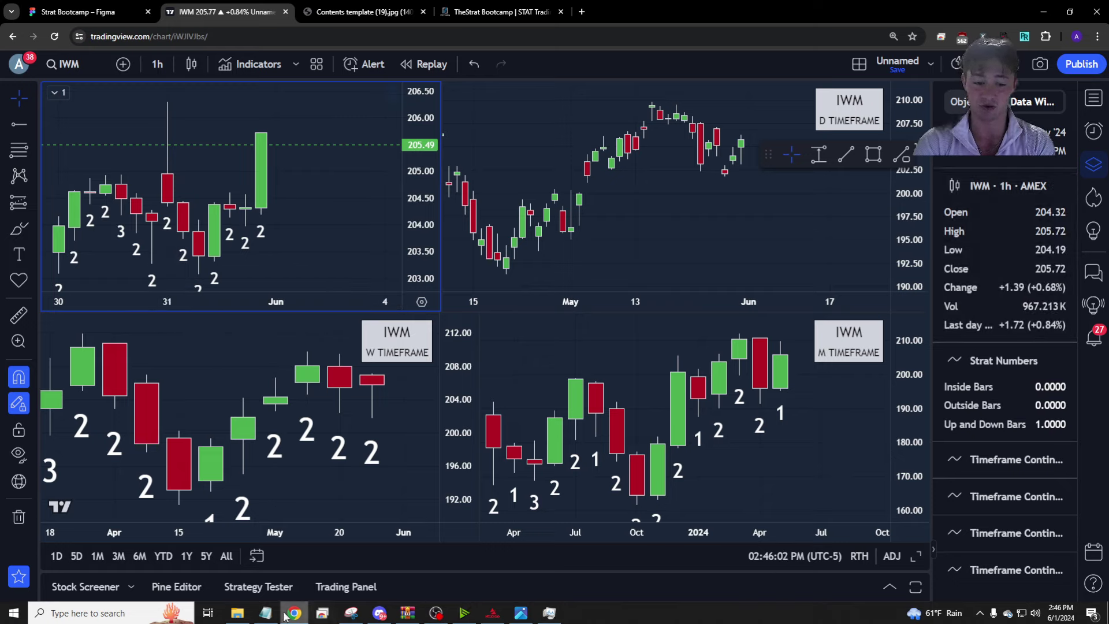
Check the observation list in Notepad and load PM across all four timeframe charts.
{"action": "key", "text": "alt+Tab"}
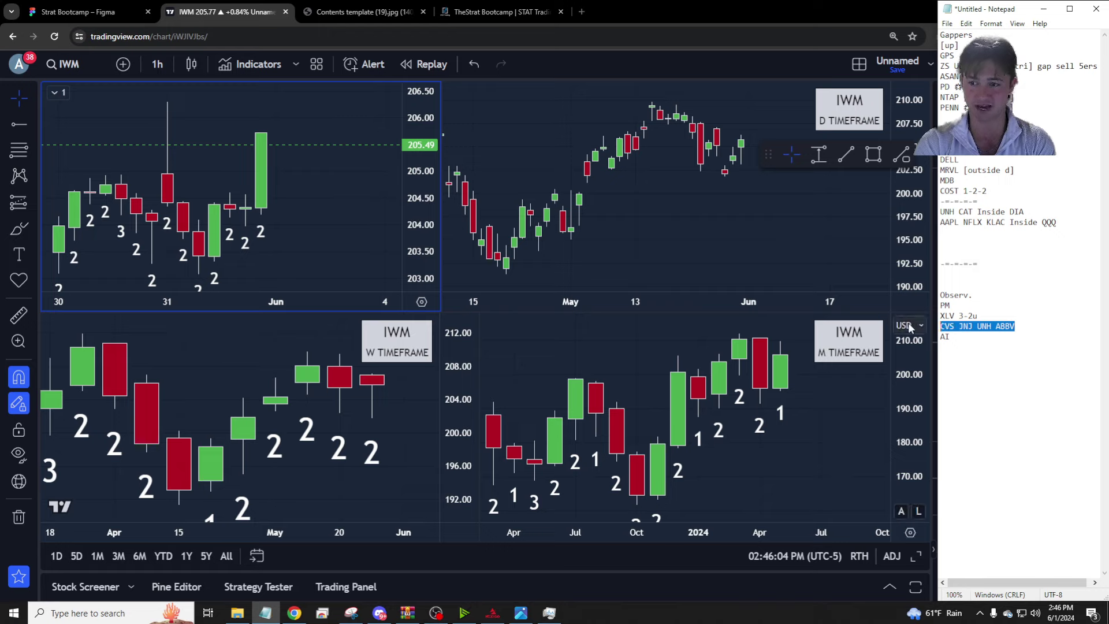
{"action": "key", "text": "alt+Tab"}
{"action": "key", "text": "alt+Tab"}
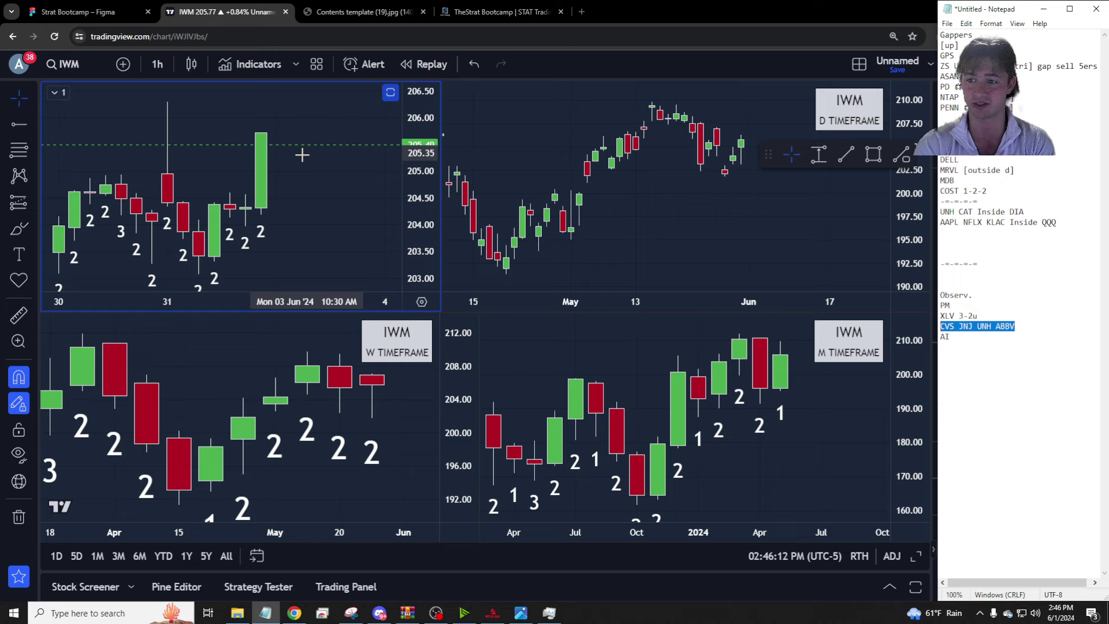
{"action": "key", "text": "alt+Tab"}
{"action": "key", "text": "space"}
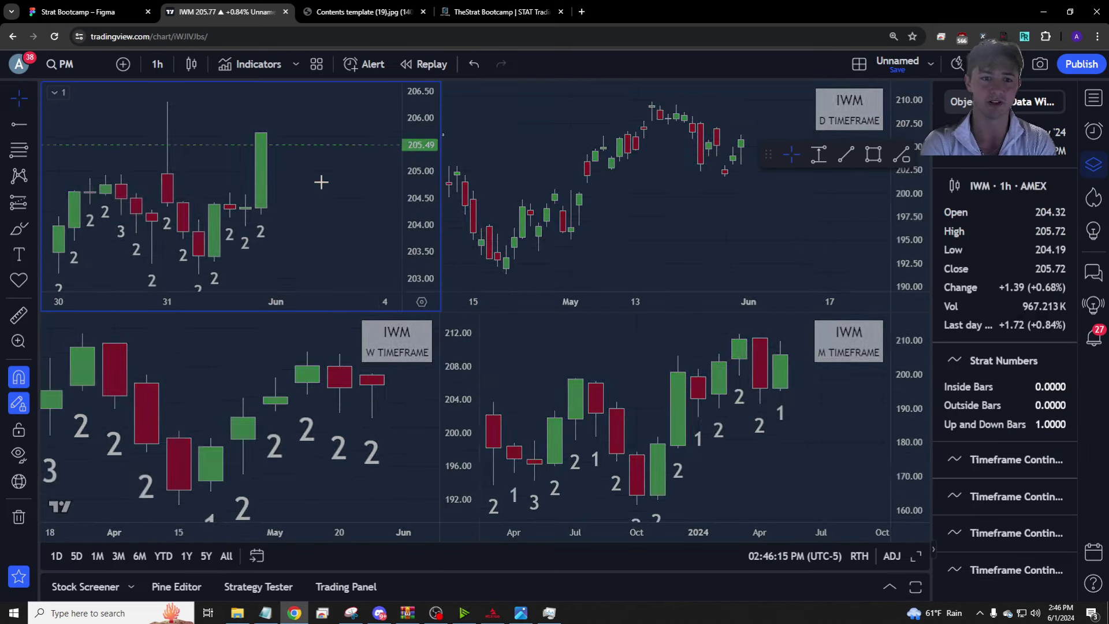
Draw a broadening formation on the monthly PM chart with trend lines through the 96.58 and 99.90 highs and the 88.54 and 87.82 lows.
{"action": "scroll", "coordinate": [329, 225], "scroll_direction": "down", "scroll_amount": 3}
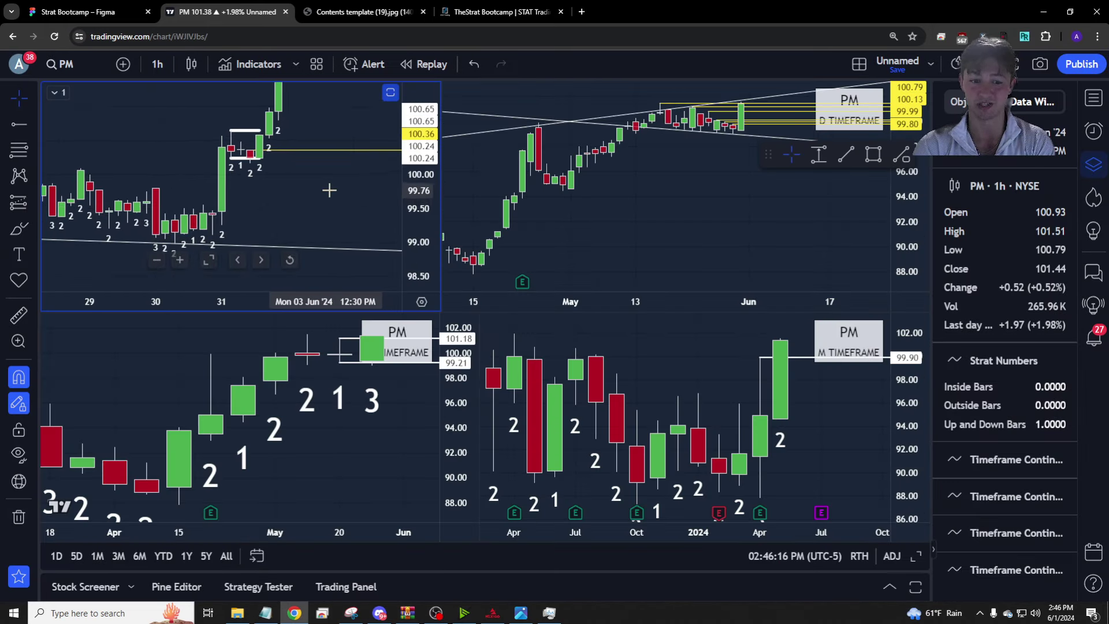
{"action": "left_click", "coordinate": [407, 479]}
{"action": "scroll", "coordinate": [408, 480], "scroll_direction": "up", "scroll_amount": 2}
{"action": "left_click_drag", "start_coordinate": [407, 480], "coordinate": [409, 416]}
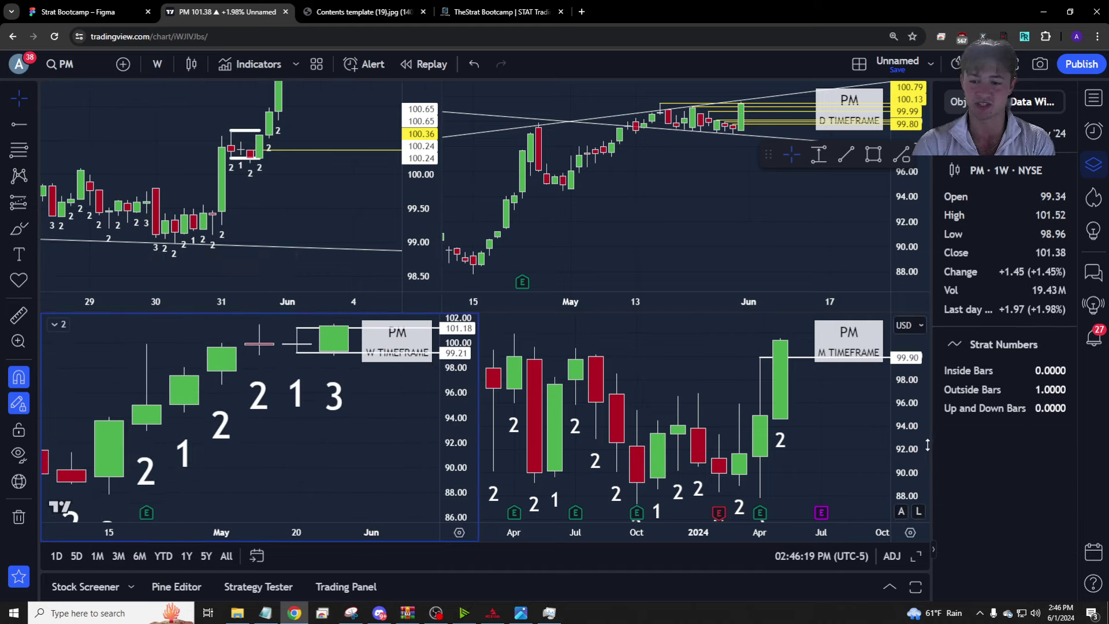
{"action": "left_click", "coordinate": [694, 465]}
{"action": "scroll", "coordinate": [694, 465], "scroll_direction": "down", "scroll_amount": 3}
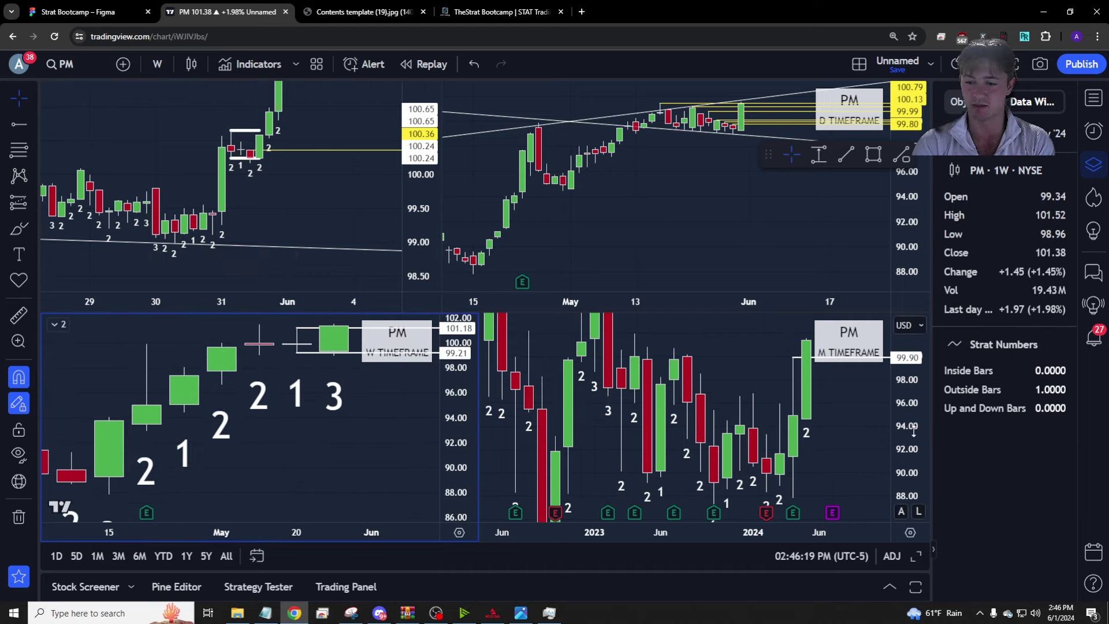
{"action": "left_click", "coordinate": [29, 123]}
{"action": "left_click", "coordinate": [87, 86]}
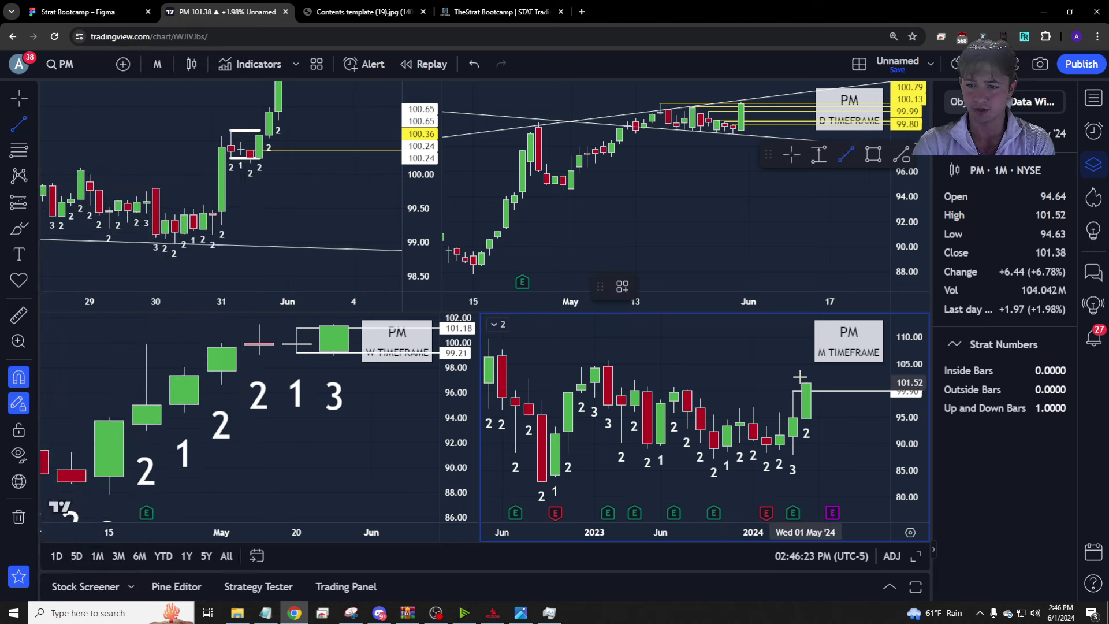
{"action": "left_click", "coordinate": [647, 448]}
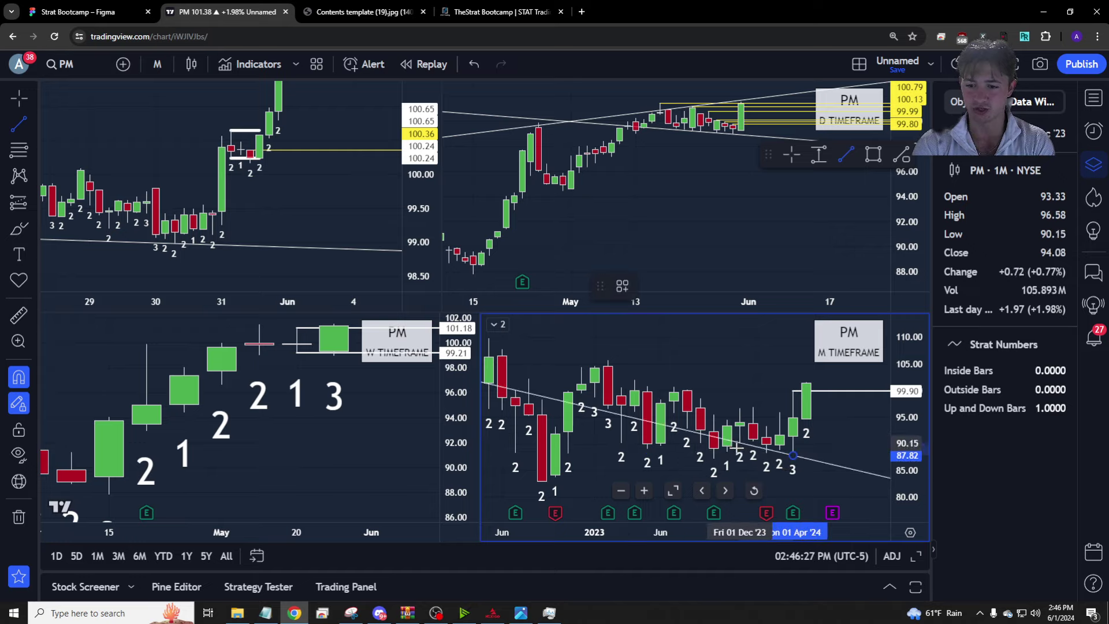
{"action": "left_click", "coordinate": [737, 407]}
{"action": "left_click", "coordinate": [793, 391]}
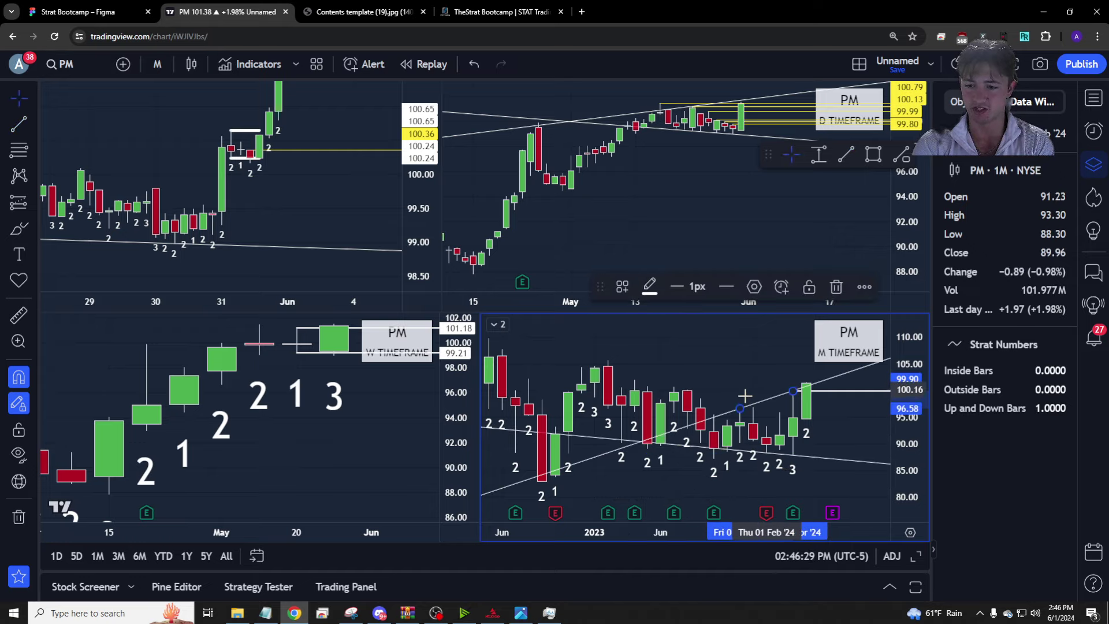
{"action": "left_click_drag", "start_coordinate": [716, 450], "coordinate": [726, 452]}
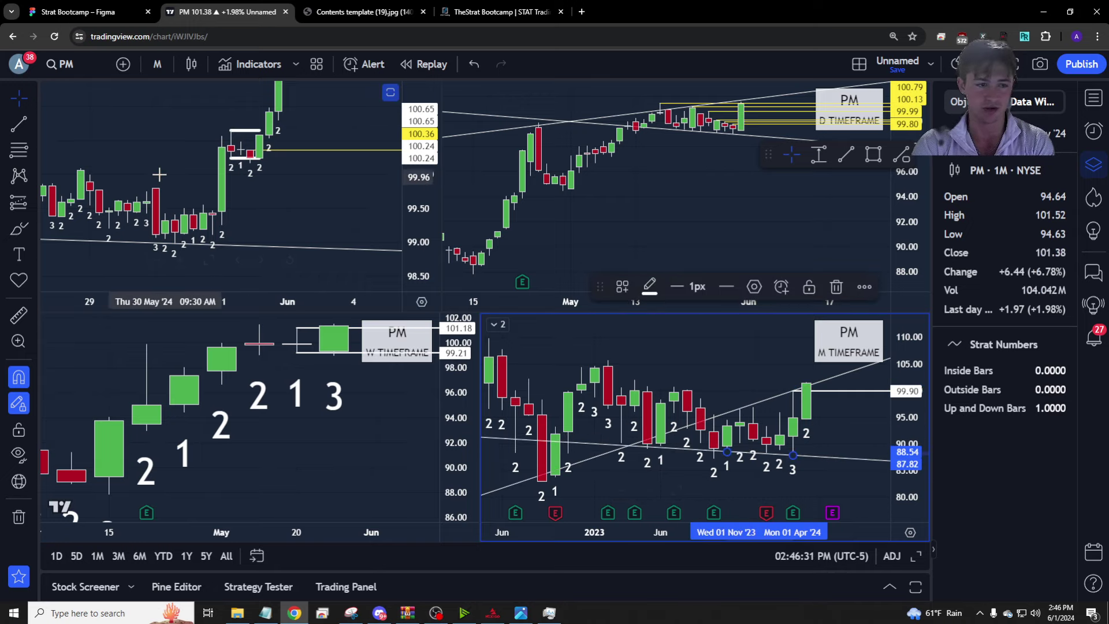
{"action": "left_click", "coordinate": [21, 133]}
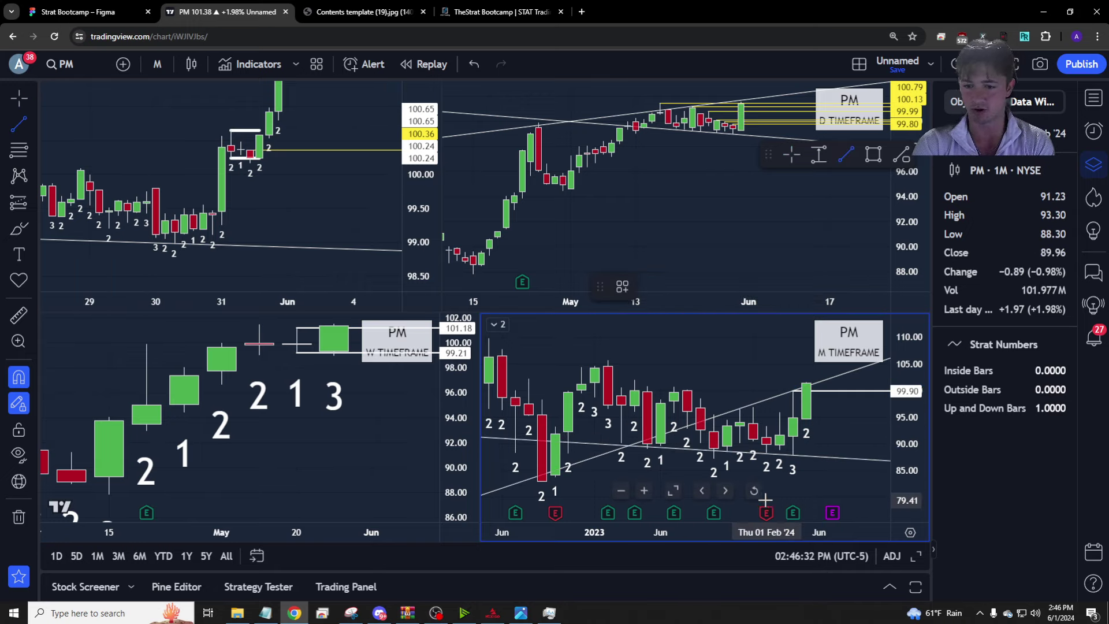
{"action": "left_click", "coordinate": [714, 458]}
{"action": "left_click", "coordinate": [622, 443]}
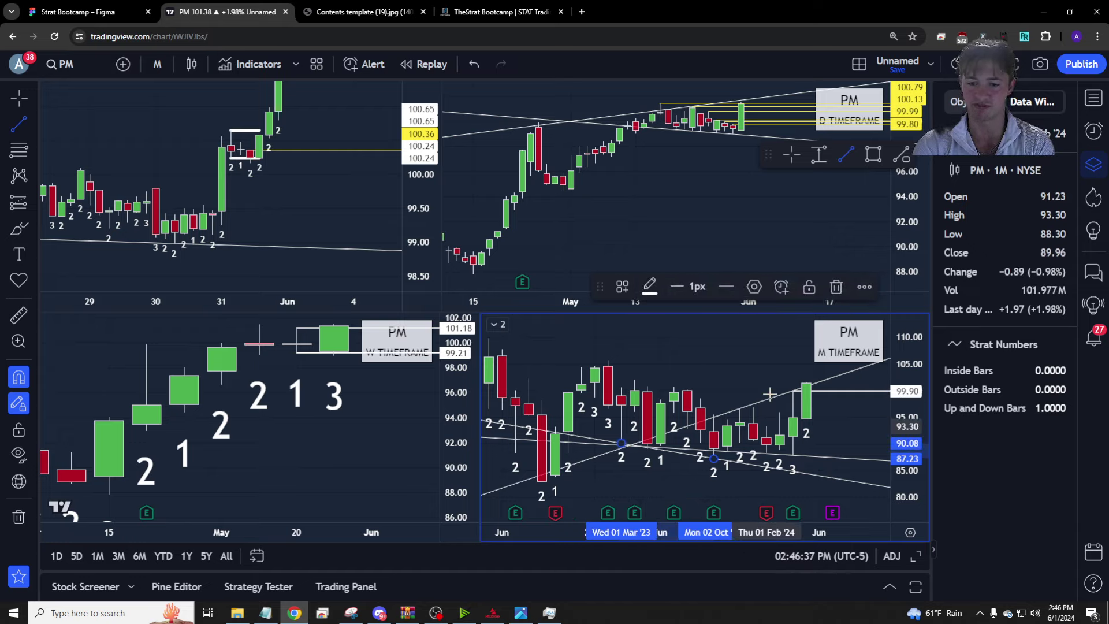
{"action": "key", "text": "ctrl+z"}
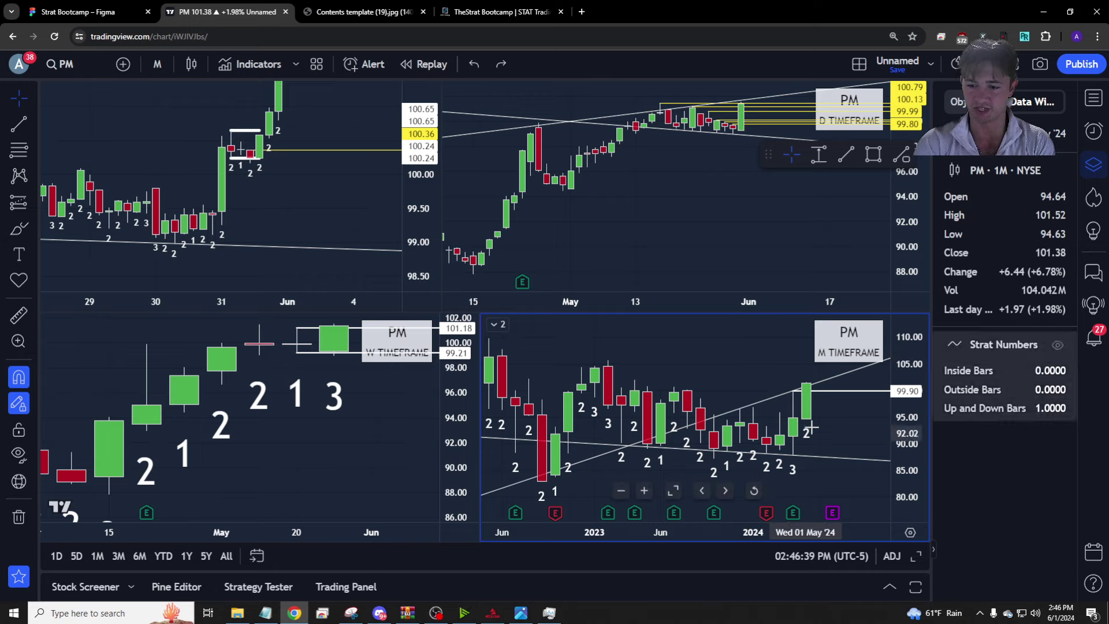
Move the weekly PM chart's two horizontal rays to the 13 May candle's low at 99.03 and high at 101.46.
{"action": "scroll", "coordinate": [795, 459], "scroll_direction": "up", "scroll_amount": 2}
{"action": "scroll", "coordinate": [794, 459], "scroll_direction": "up", "scroll_amount": 5}
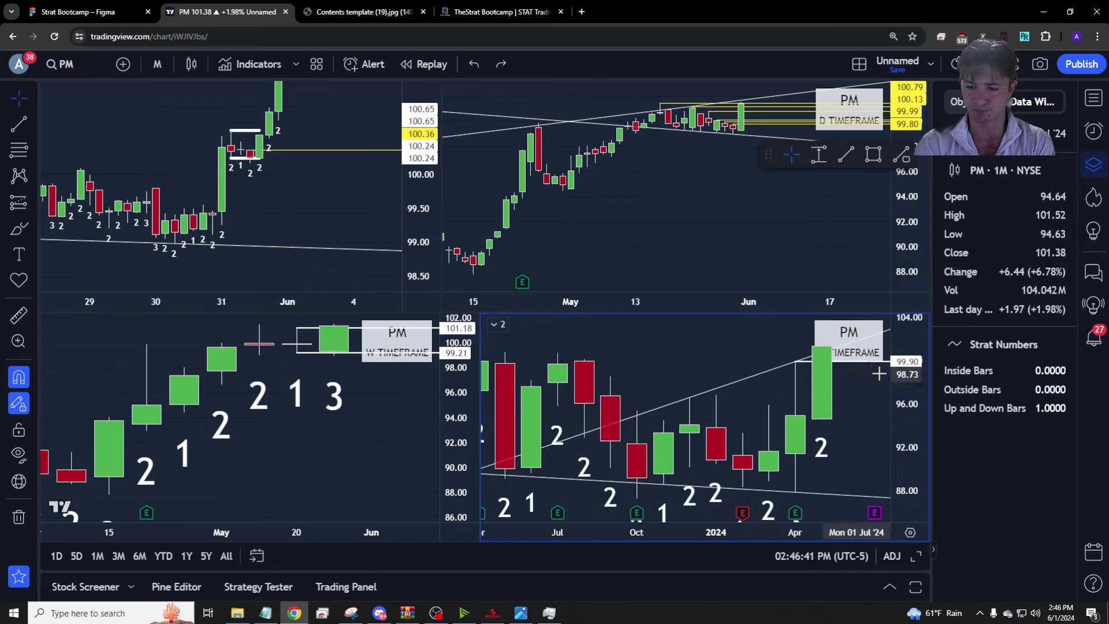
{"action": "scroll", "coordinate": [816, 447], "scroll_direction": "up", "scroll_amount": 3}
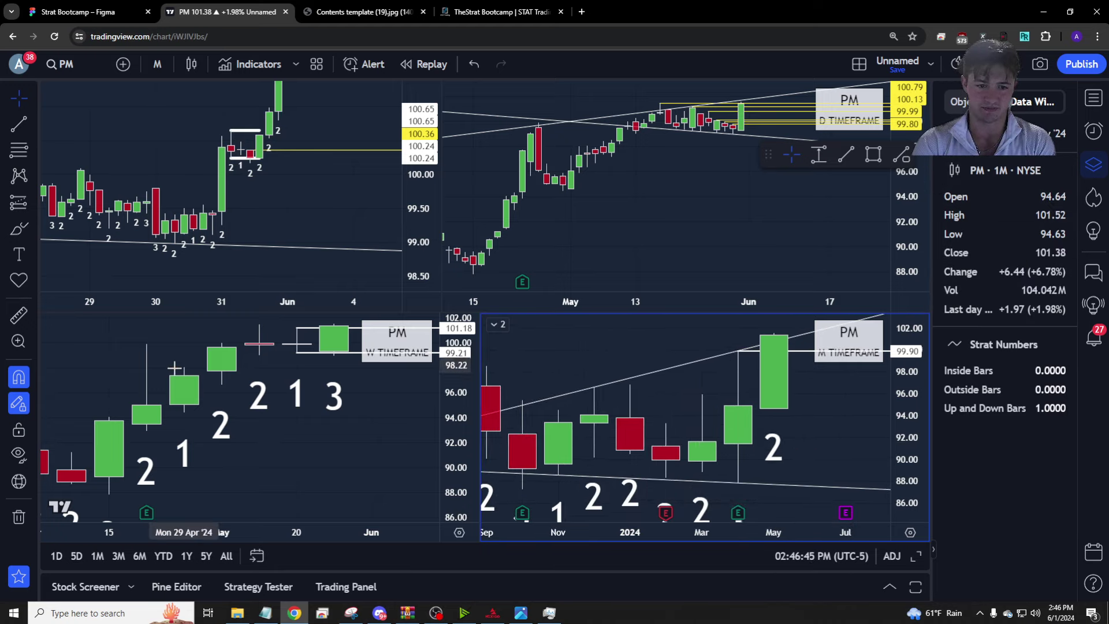
{"action": "left_click", "coordinate": [378, 465]}
{"action": "scroll", "coordinate": [378, 465], "scroll_direction": "up", "scroll_amount": 3}
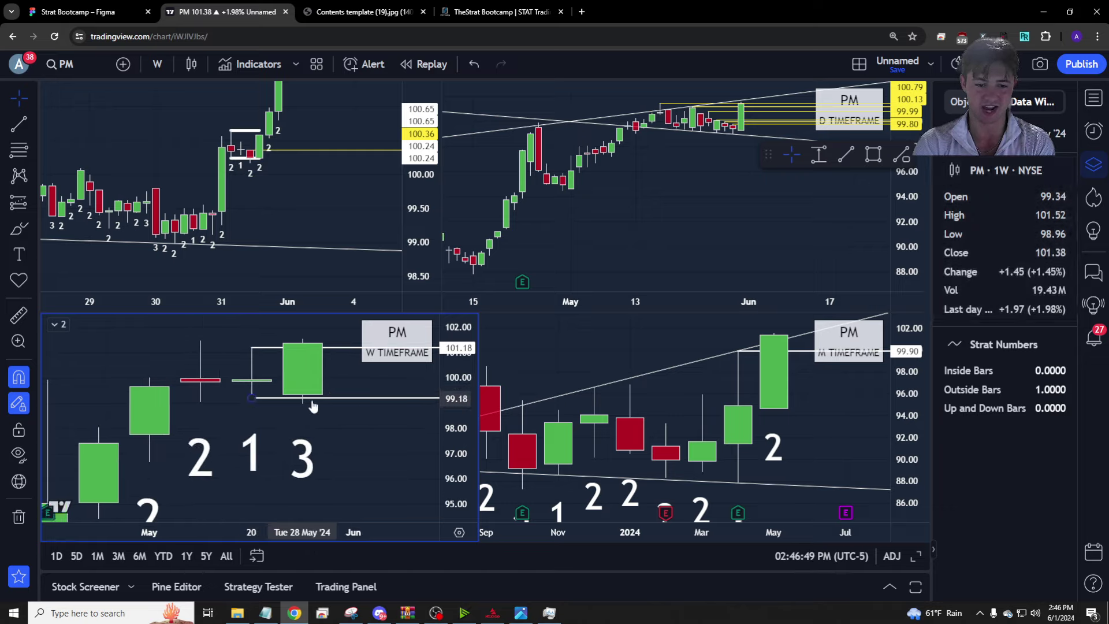
{"action": "left_click_drag", "start_coordinate": [257, 400], "coordinate": [206, 402]}
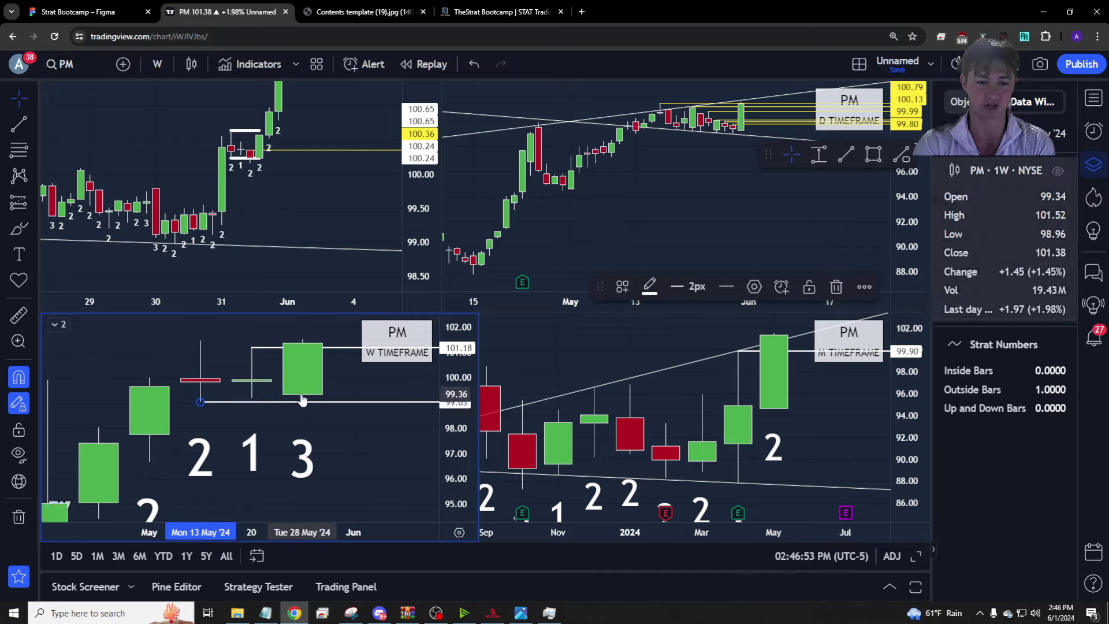
{"action": "left_click", "coordinate": [251, 348]}
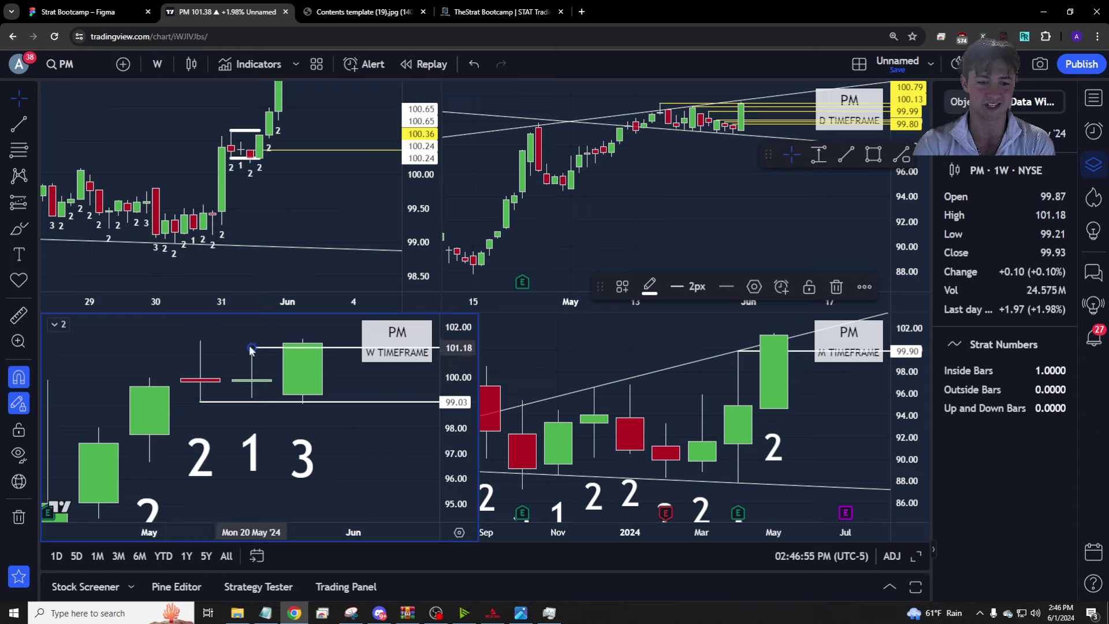
{"action": "left_click_drag", "start_coordinate": [252, 347], "coordinate": [200, 341]}
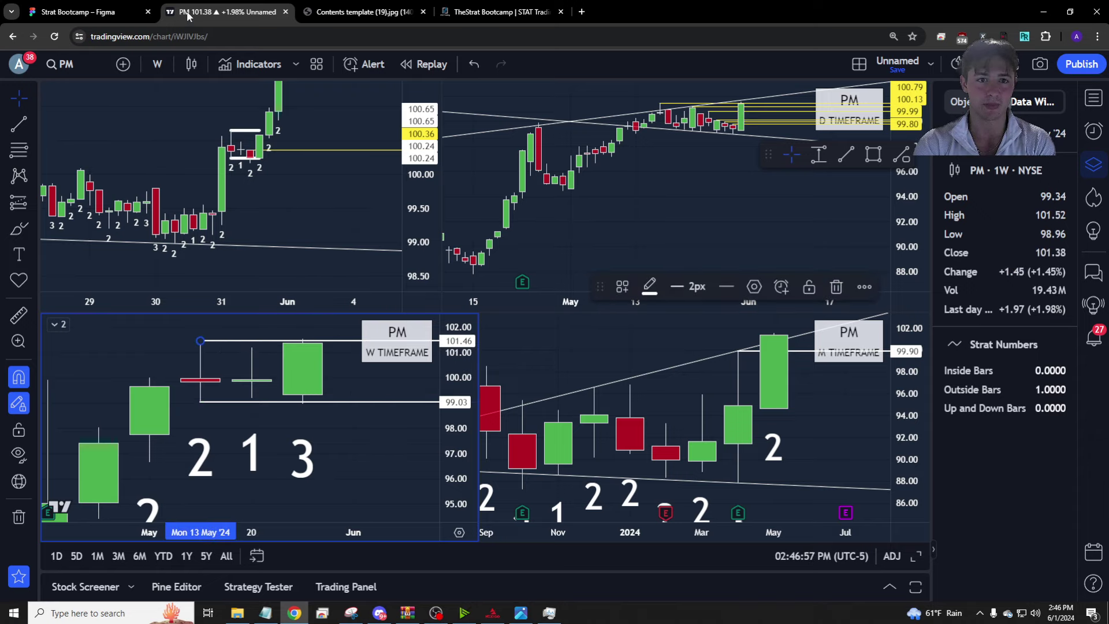
Review the 1-3U reversal pattern in Figma and examine PM's weekly, monthly and daily candles for the matching setup.
{"action": "left_click", "coordinate": [116, 12]}
{"action": "scroll", "coordinate": [456, 229], "scroll_direction": "down", "scroll_amount": 5}
{"action": "scroll", "coordinate": [456, 229], "scroll_direction": "up", "scroll_amount": 3}
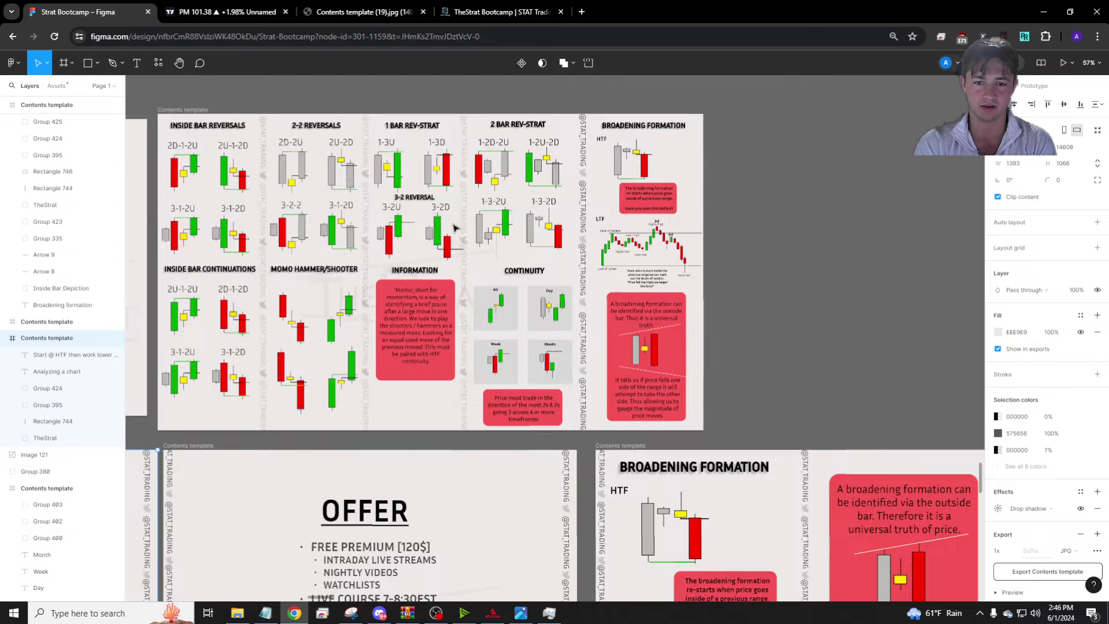
{"action": "scroll", "coordinate": [387, 173], "scroll_direction": "up", "scroll_amount": 5}
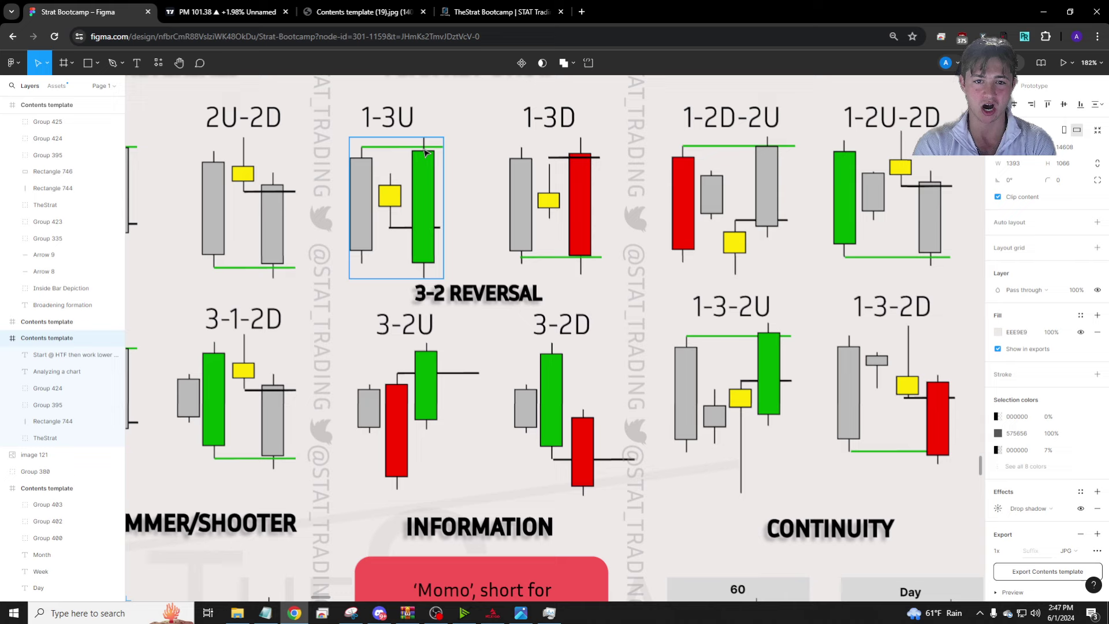
{"action": "left_click", "coordinate": [233, 12]}
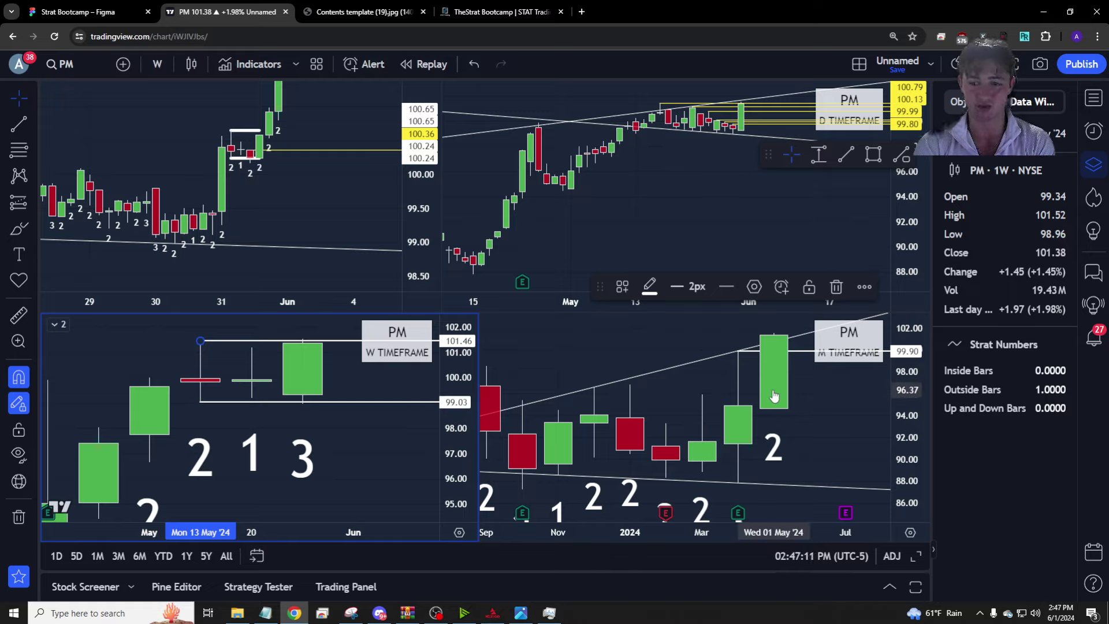
{"action": "left_click", "coordinate": [838, 189]}
{"action": "scroll", "coordinate": [837, 188], "scroll_direction": "up", "scroll_amount": 5}
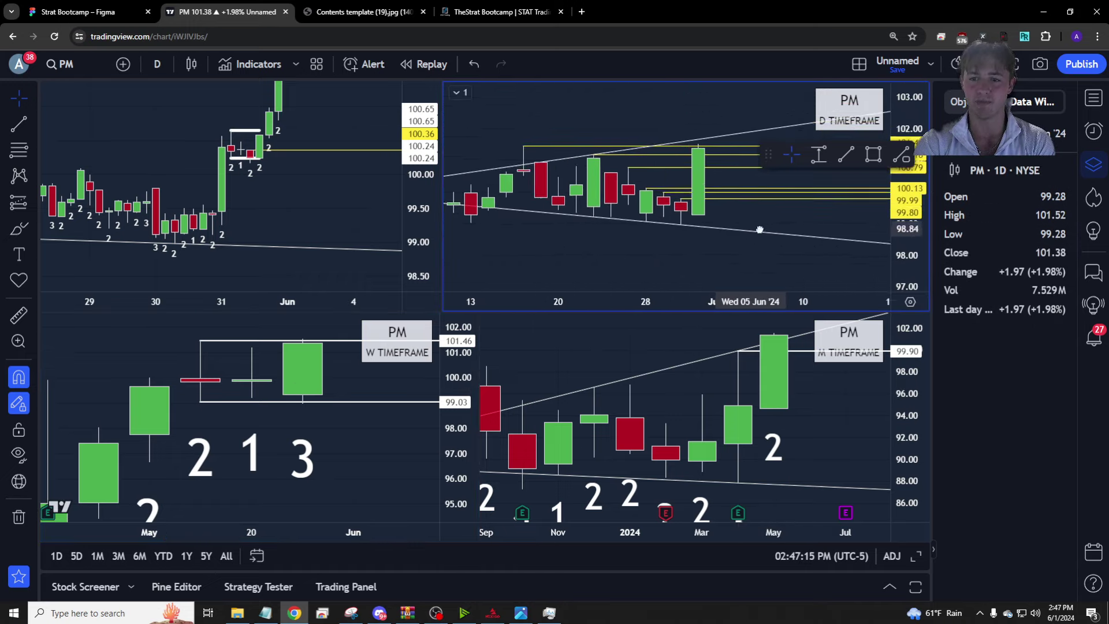
{"action": "scroll", "coordinate": [758, 230], "scroll_direction": "up", "scroll_amount": 4}
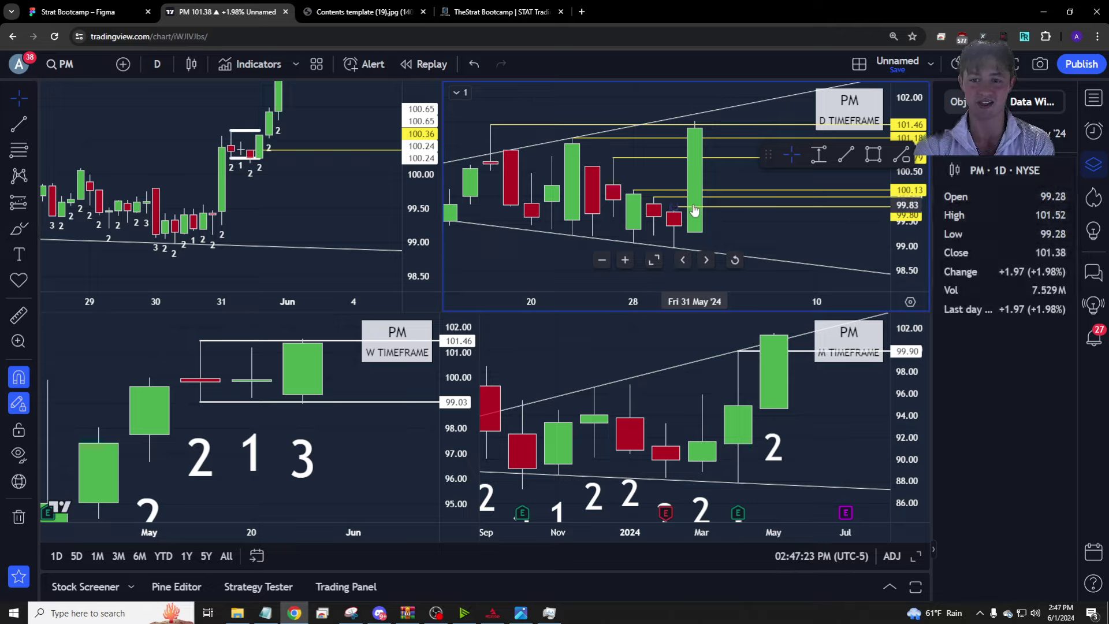
Load SPY across all four timeframe charts.
{"action": "left_click", "coordinate": [327, 155]}
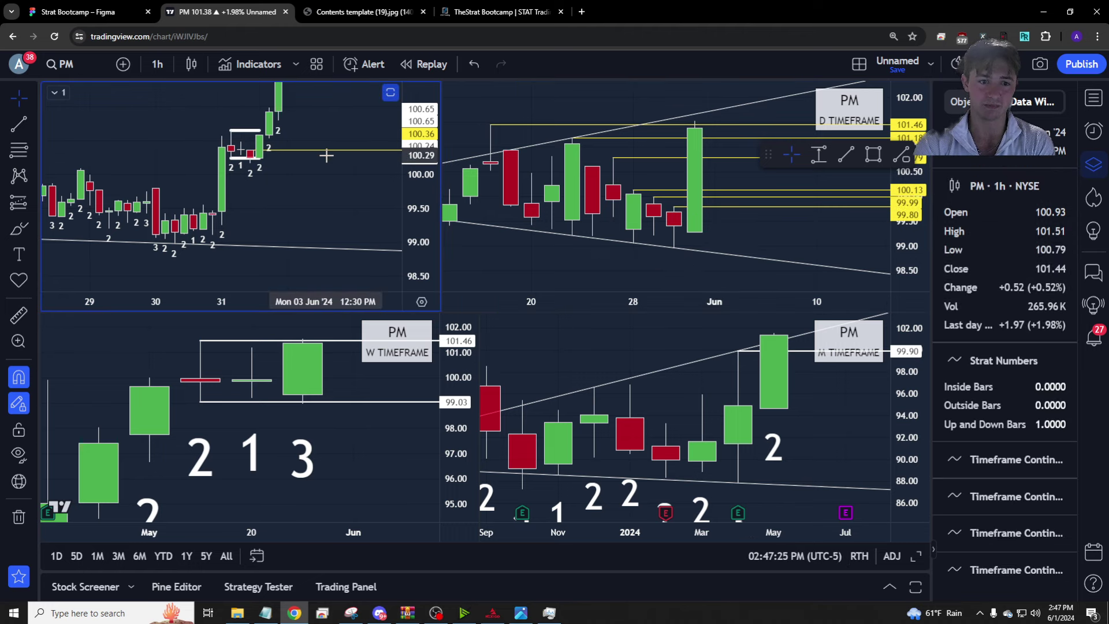
{"action": "type", "text": "SPY"}
{"action": "key", "text": "Return"}
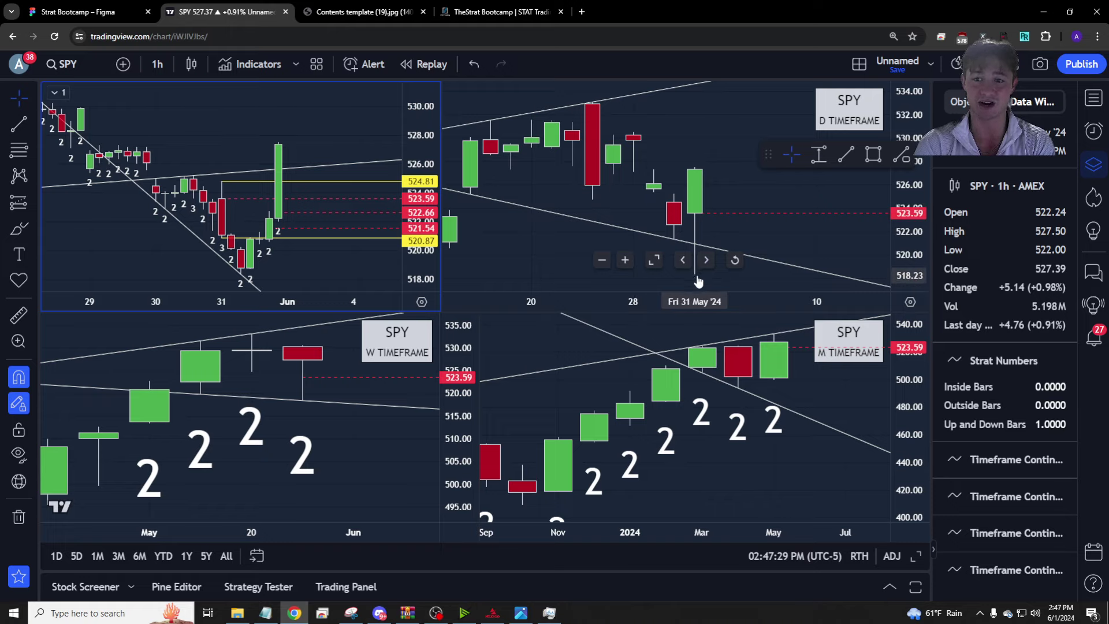
Load PM across all four timeframe charts.
{"action": "left_click", "coordinate": [722, 194]}
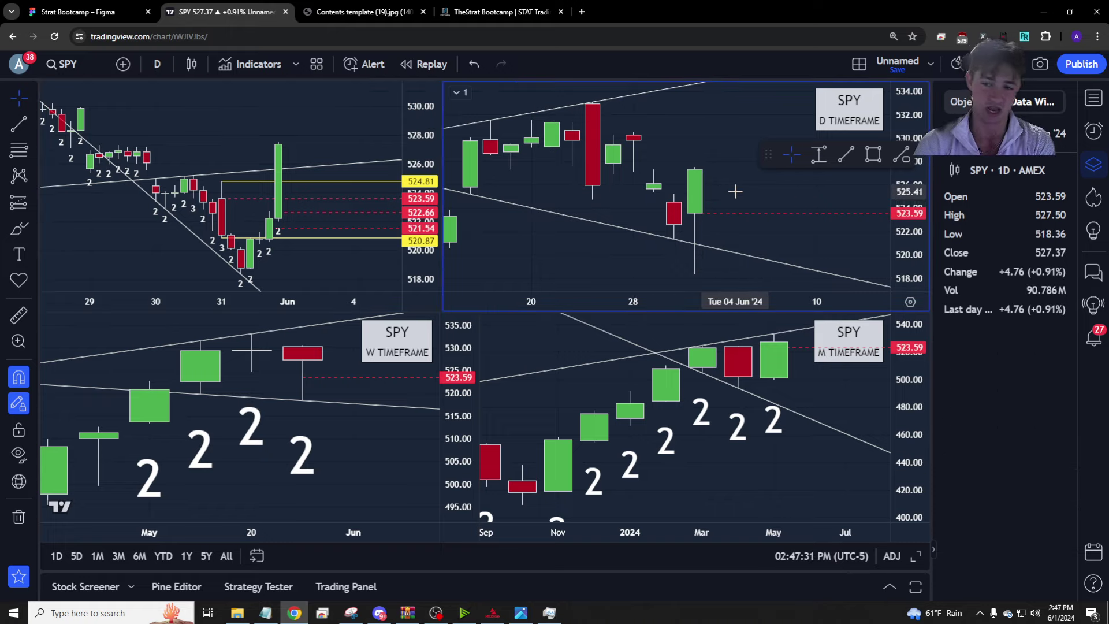
{"action": "type", "text": "PM"}
{"action": "key", "text": "Return"}
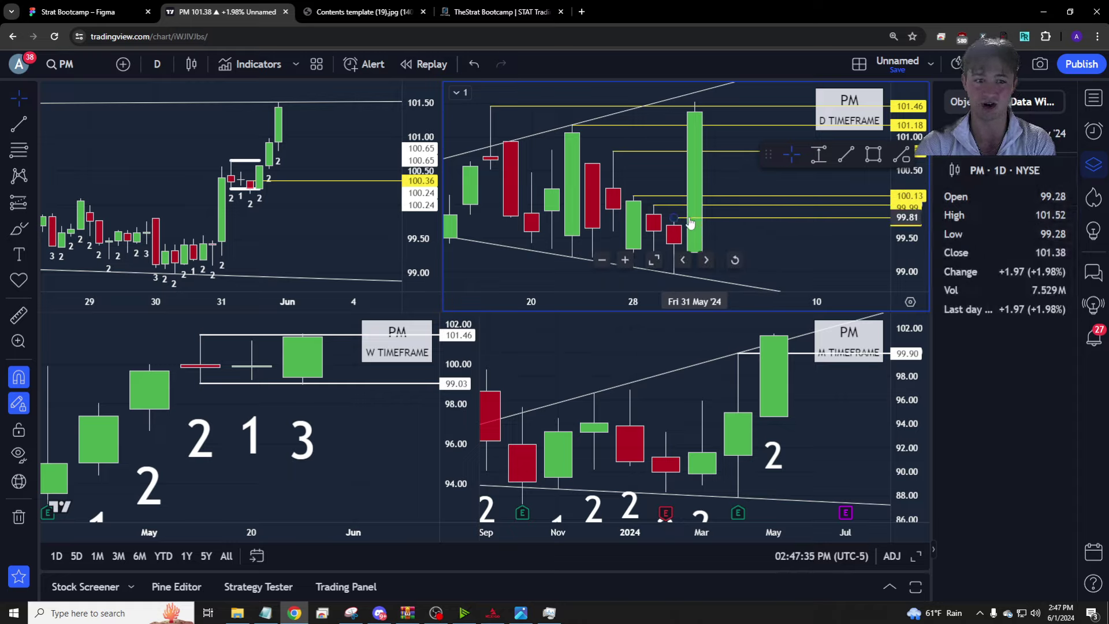
Examine PM's hourly reversal candles on 31 May around the 100.65 and 100.24 levels and the move up from them.
{"action": "scroll", "coordinate": [260, 191], "scroll_direction": "up", "scroll_amount": 3}
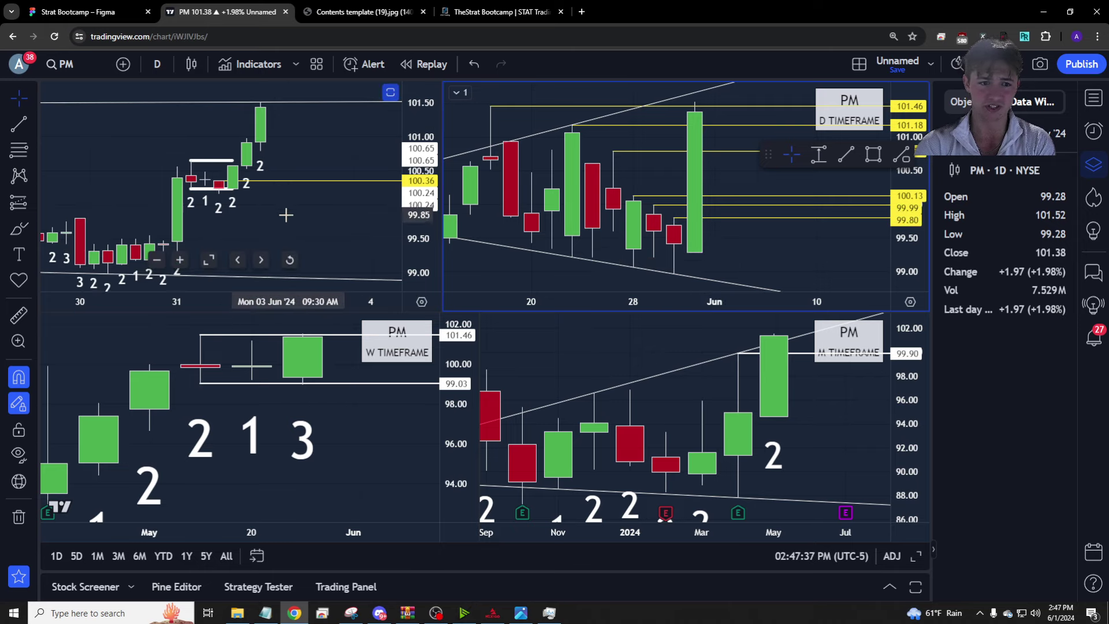
{"action": "left_click", "coordinate": [196, 154]}
{"action": "scroll", "coordinate": [195, 155], "scroll_direction": "up", "scroll_amount": 3}
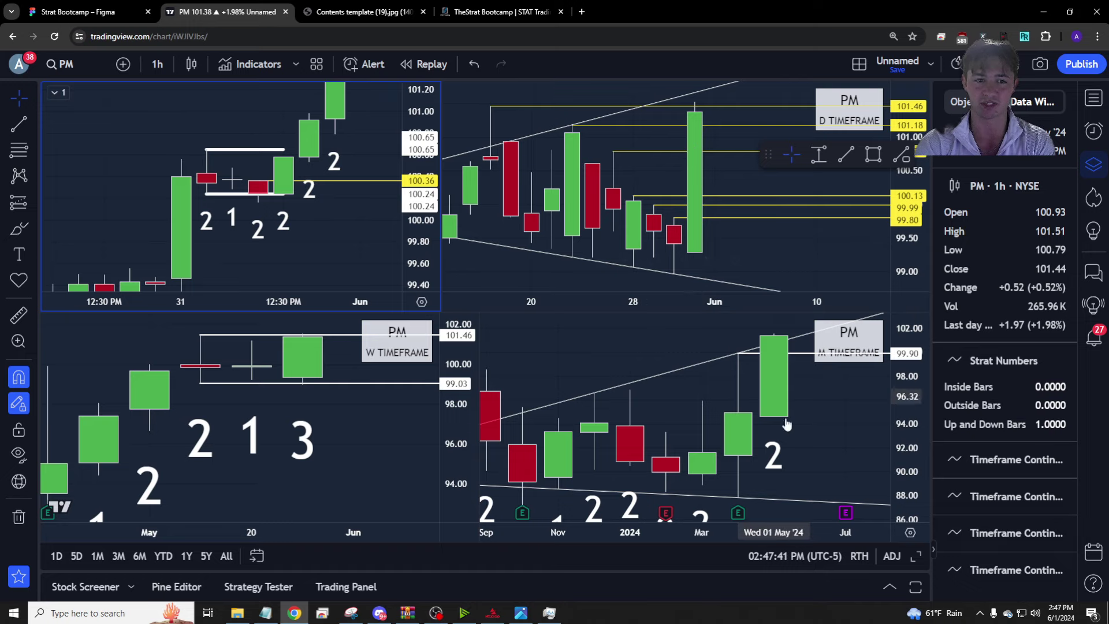
{"action": "left_click_drag", "start_coordinate": [277, 290], "coordinate": [278, 253]}
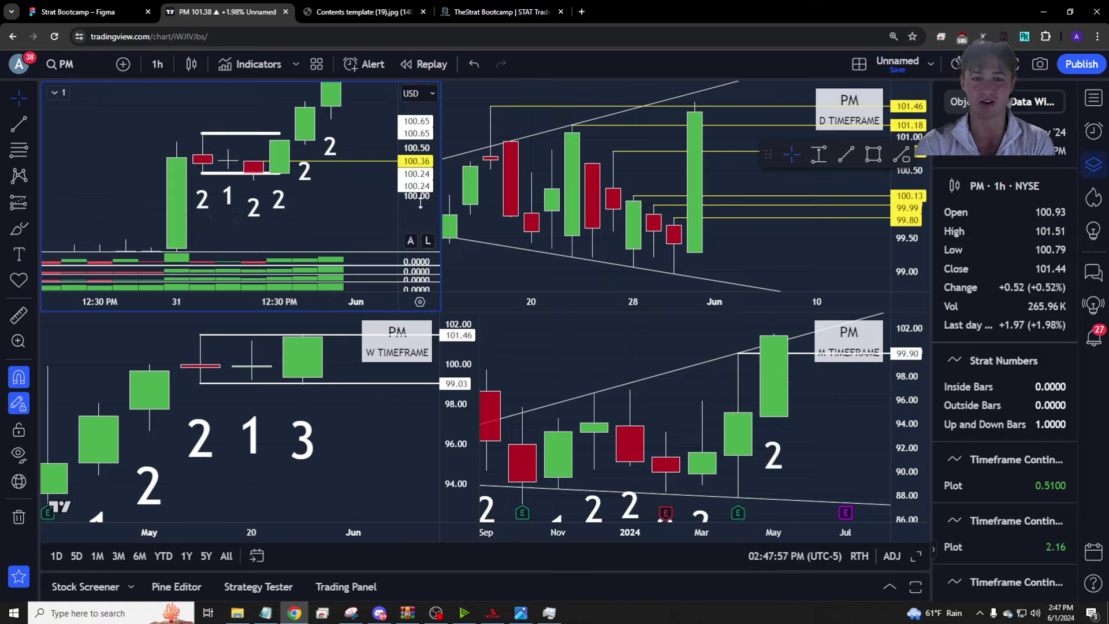
{"action": "scroll", "coordinate": [260, 176], "scroll_direction": "right", "scroll_amount": 1}
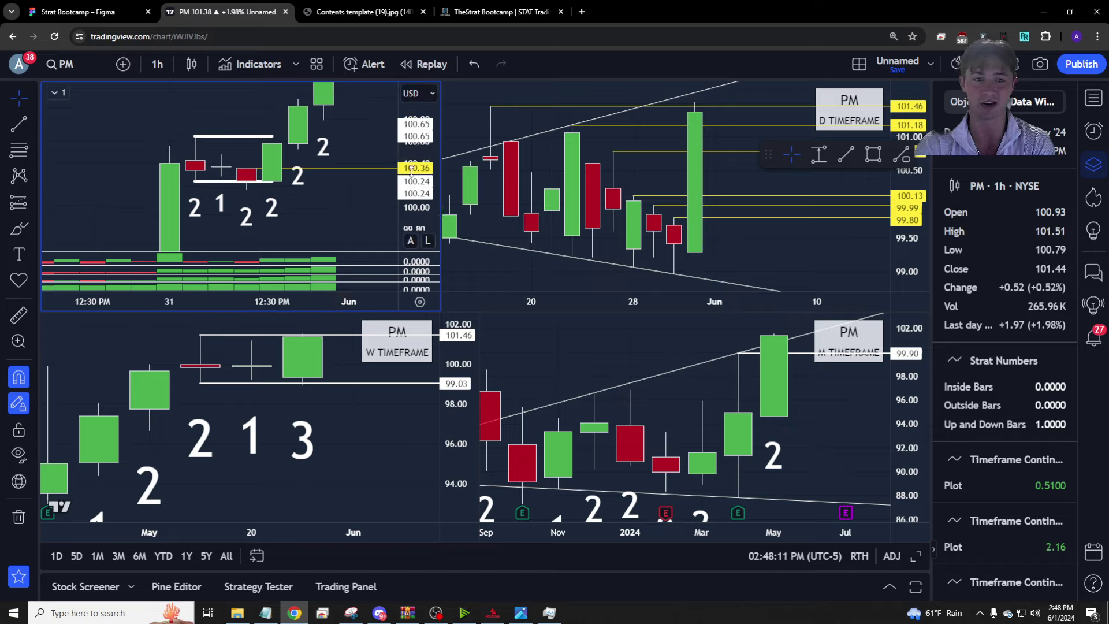
{"action": "left_click_drag", "start_coordinate": [372, 248], "coordinate": [340, 250]}
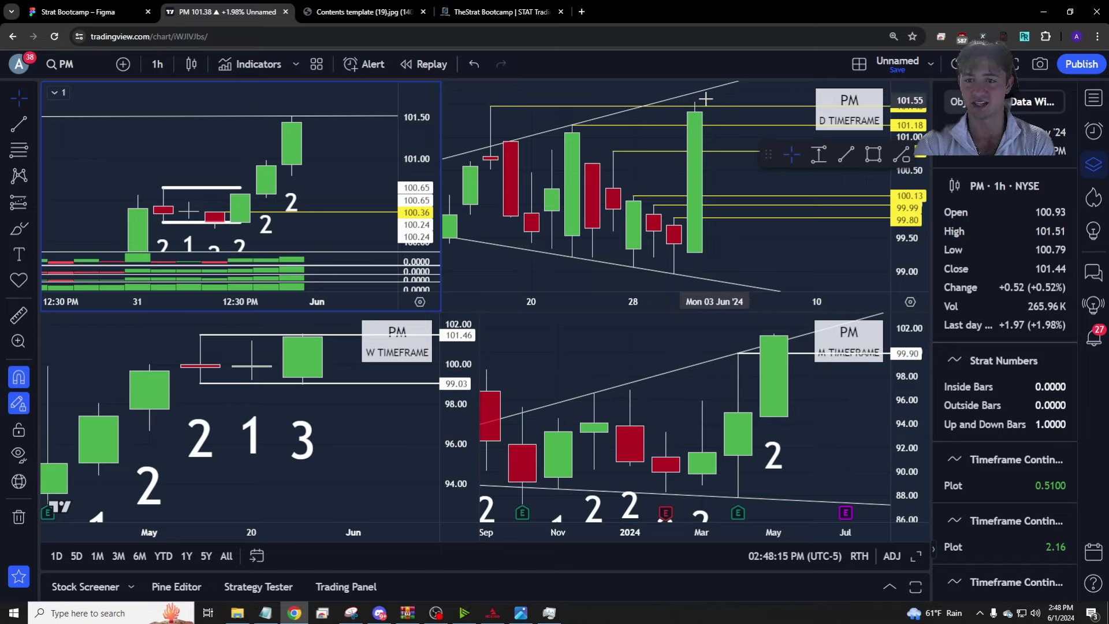
Re-anchor the daily PM broadening formation to the 16 May and 31 May highs at 101.46 and 101.52 and the 13 May low.
{"action": "scroll", "coordinate": [495, 143], "scroll_direction": "down", "scroll_amount": 2}
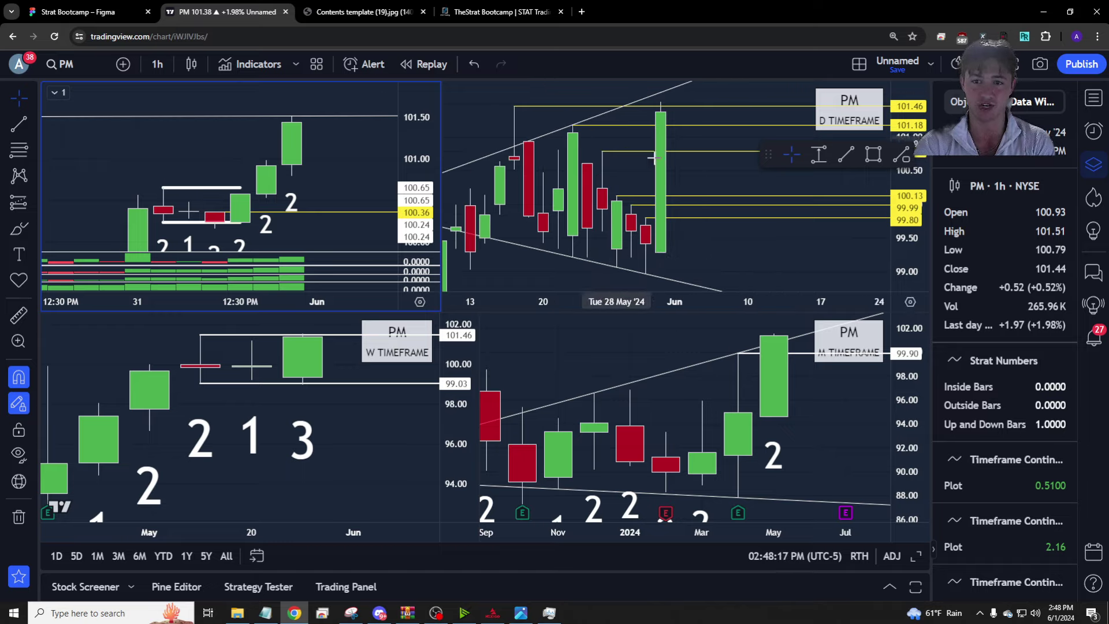
{"action": "left_click", "coordinate": [529, 142]}
{"action": "left_click_drag", "start_coordinate": [529, 142], "coordinate": [660, 103]}
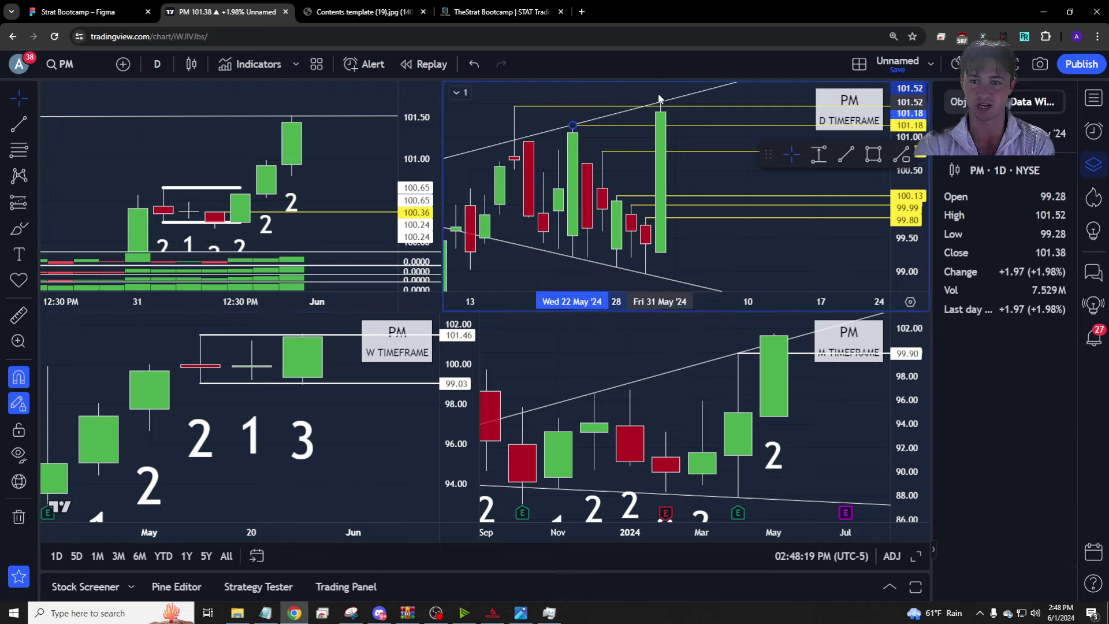
{"action": "left_click_drag", "start_coordinate": [572, 124], "coordinate": [514, 106]}
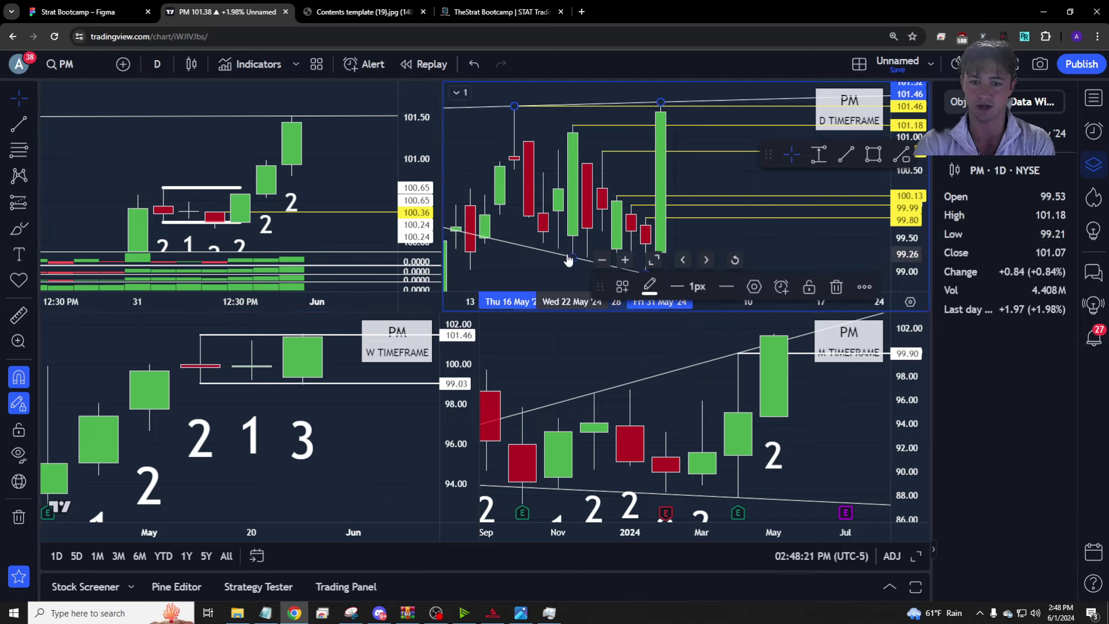
{"action": "left_click_drag", "start_coordinate": [456, 229], "coordinate": [472, 267]}
{"action": "scroll", "coordinate": [472, 267], "scroll_direction": "down", "scroll_amount": 3}
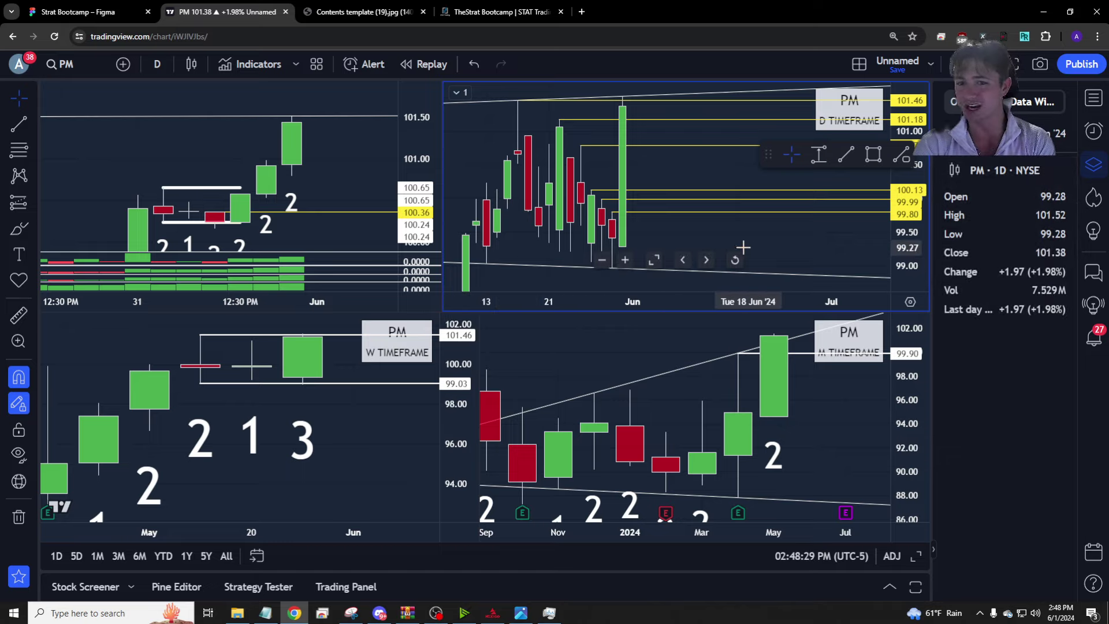
Compare PM's last three weekly candles with the daily candles and their reclaim levels from 99.80 to 101.46.
{"action": "scroll", "coordinate": [743, 248], "scroll_direction": "left", "scroll_amount": 2}
{"action": "left_click_drag", "start_coordinate": [674, 156], "coordinate": [685, 166]}
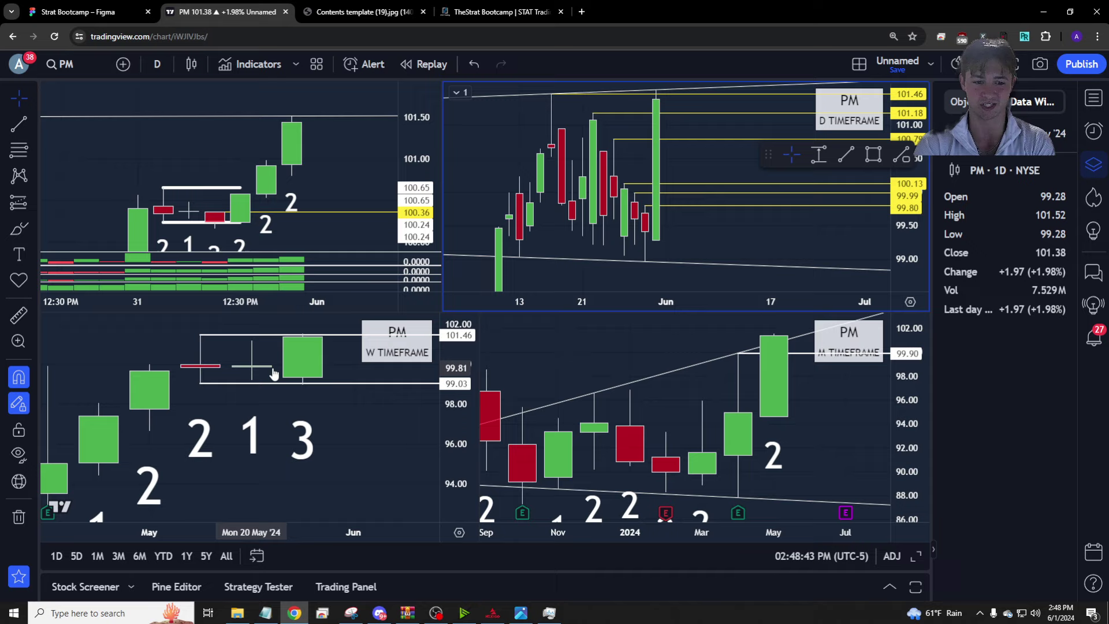
{"action": "left_click", "coordinate": [329, 438]}
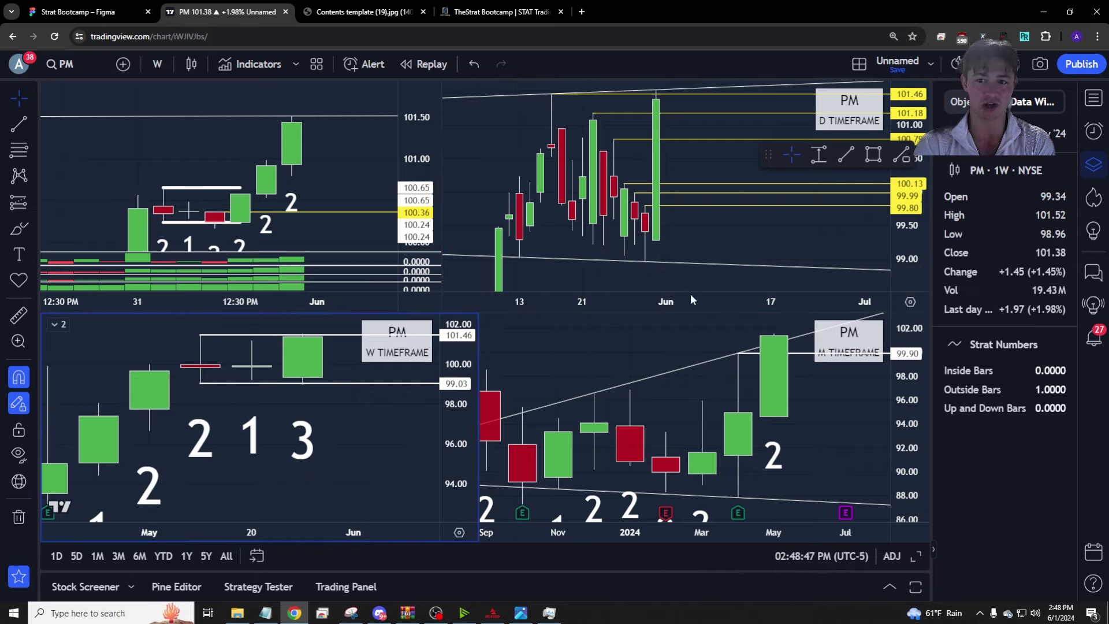
{"action": "left_click", "coordinate": [719, 246]}
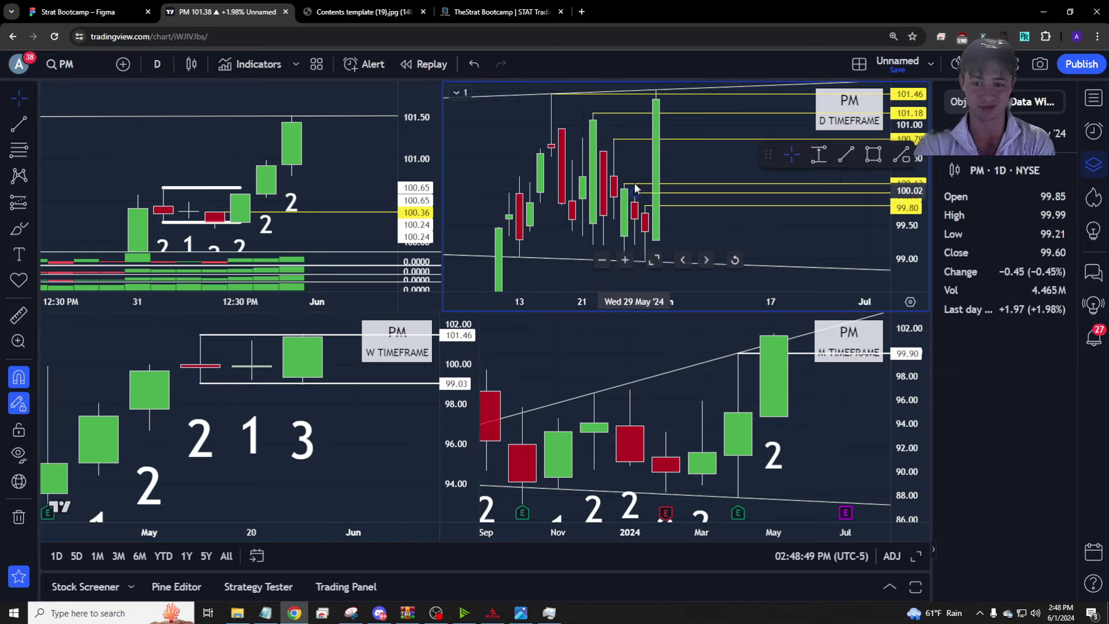